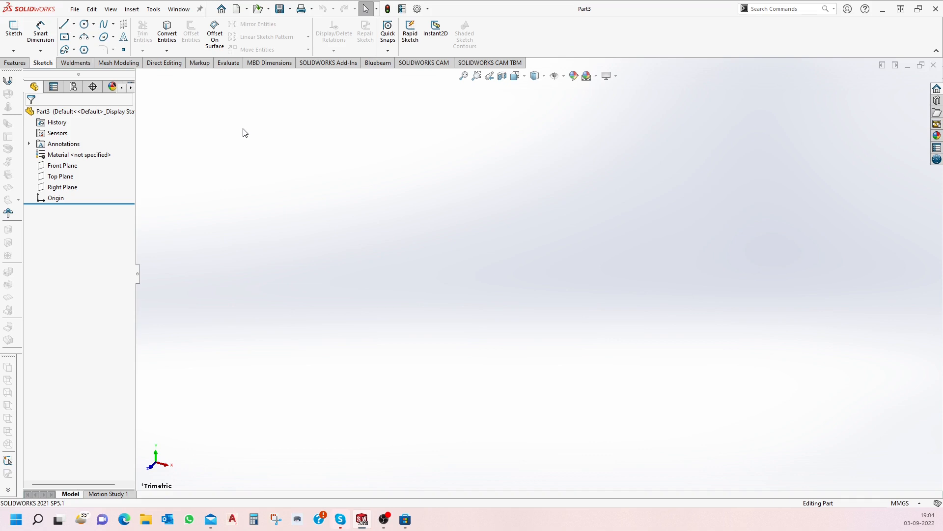
Start a new 2D sketch on the Top Plane.
left_click(20, 64)
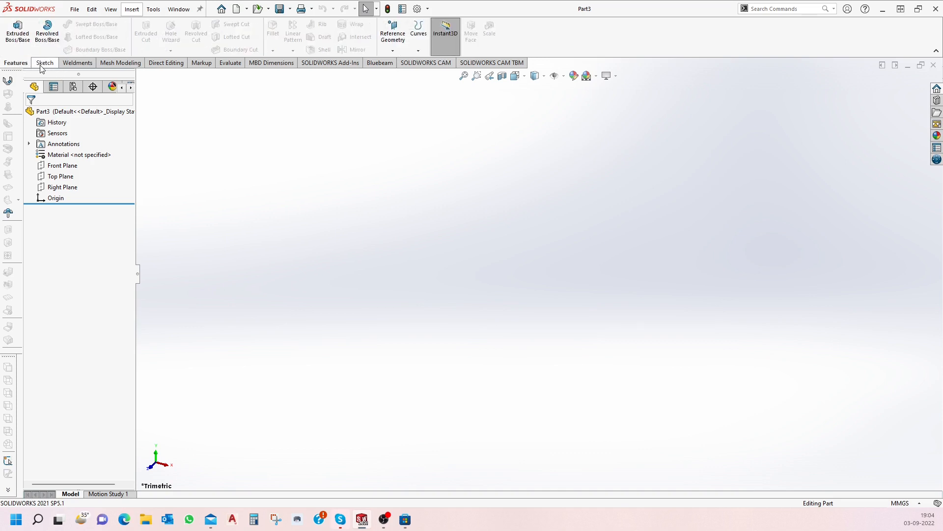
left_click(42, 64)
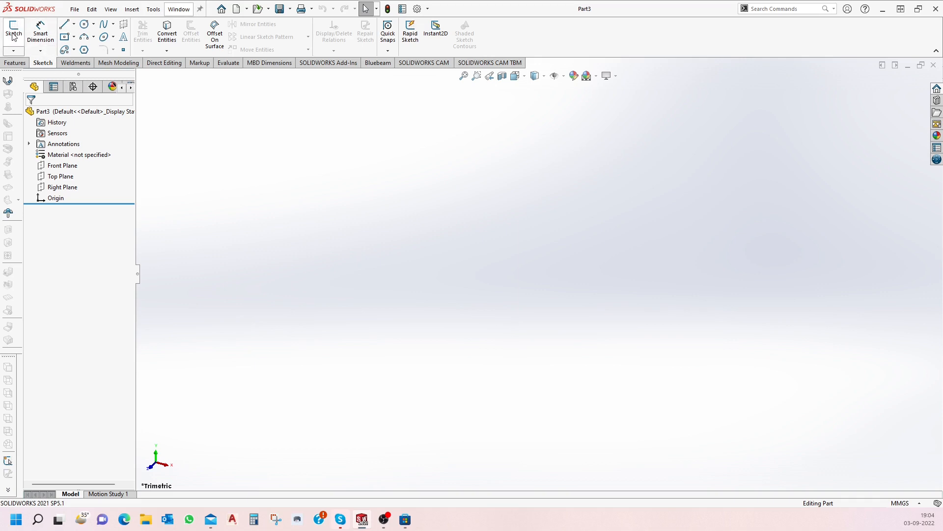
left_click(15, 51)
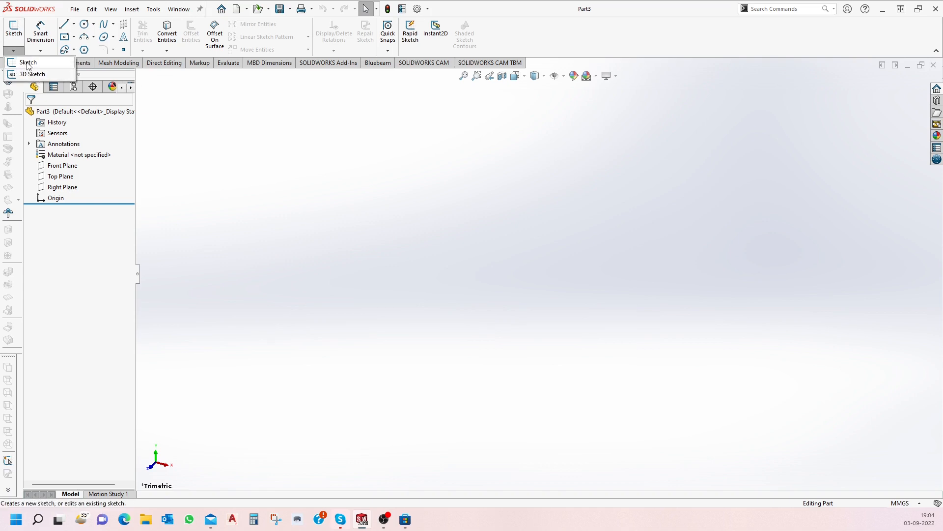
left_click(27, 63)
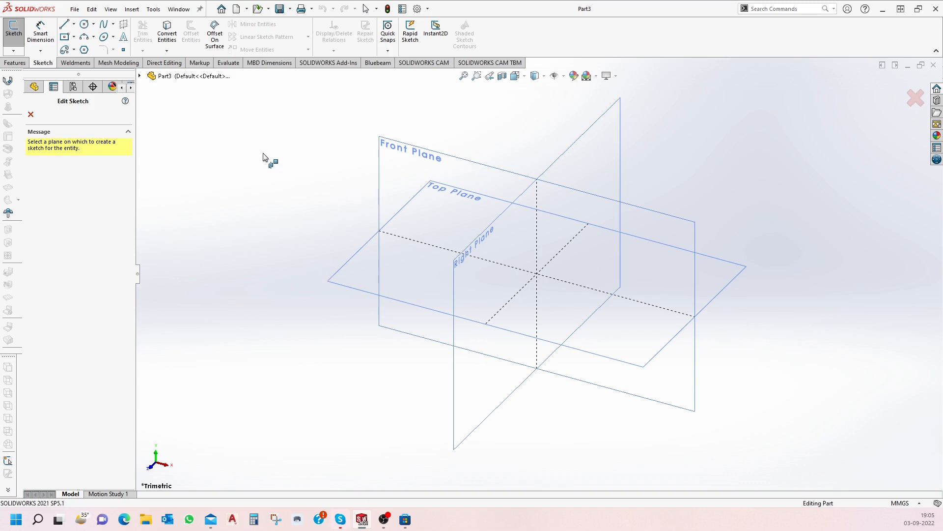
left_click(358, 254)
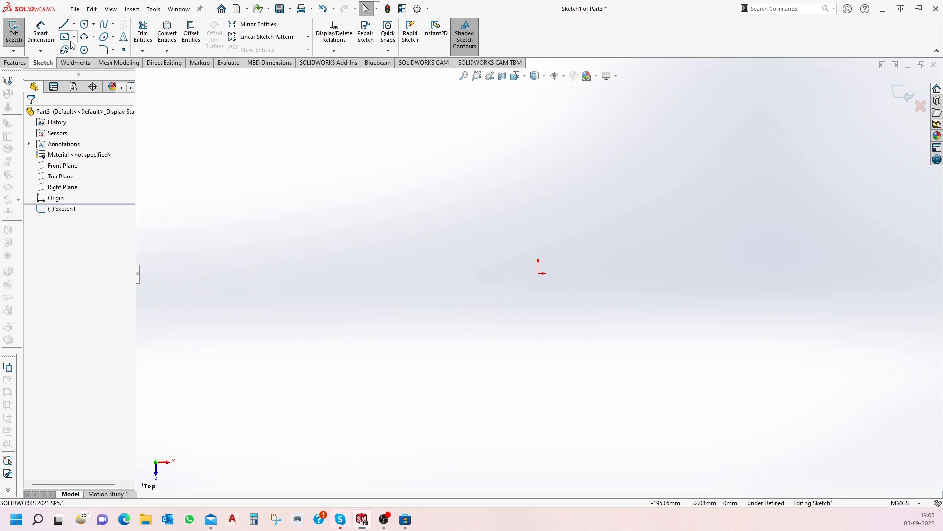
left_click(40, 51)
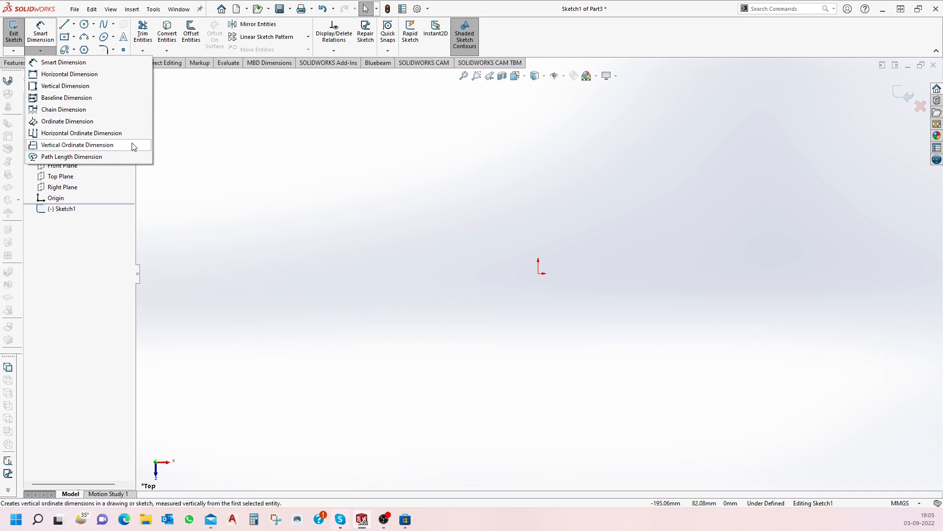
left_click(216, 126)
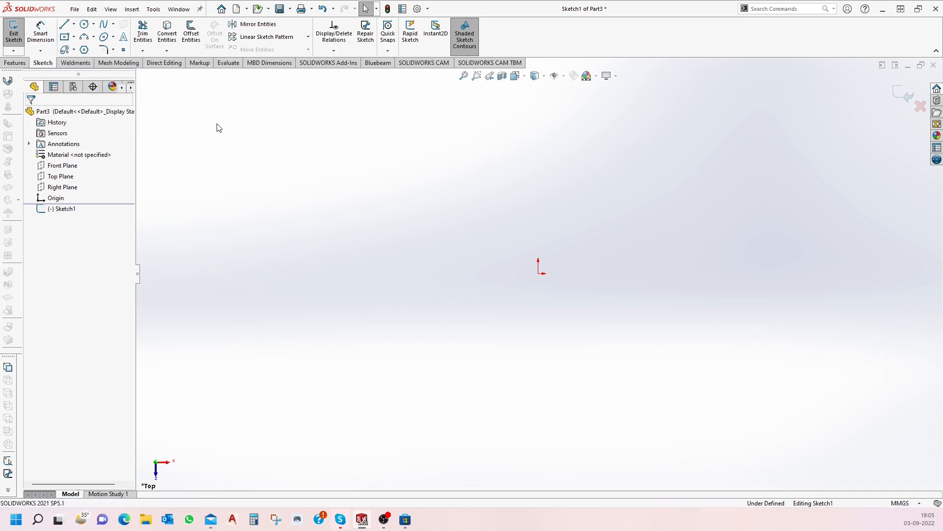
Draw a closed rectangle about 57 mm high from four connected lines, with its lower-left corner at the origin.
left_click(74, 25)
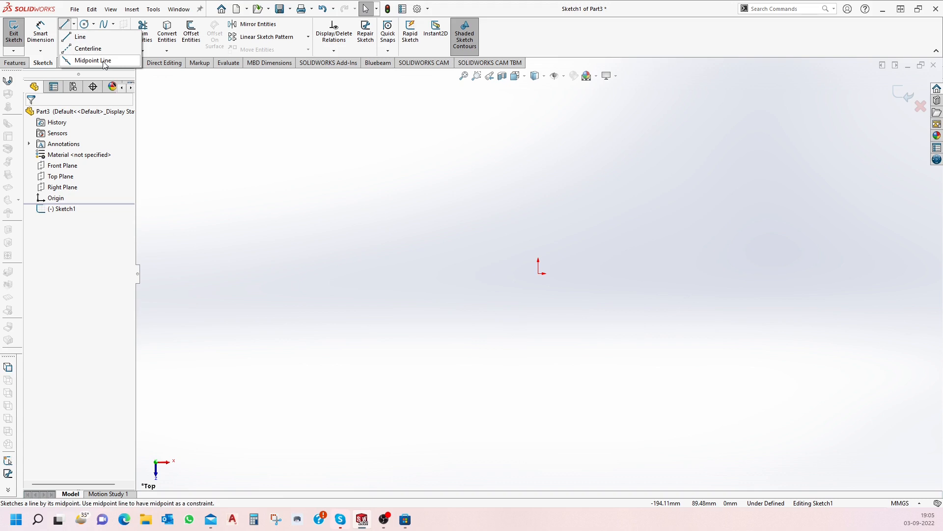
left_click(81, 36)
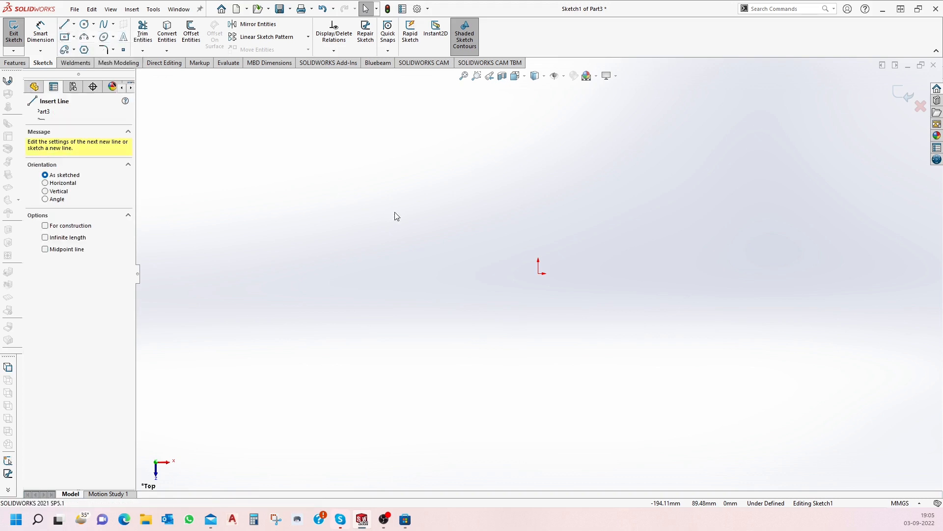
left_click(538, 273)
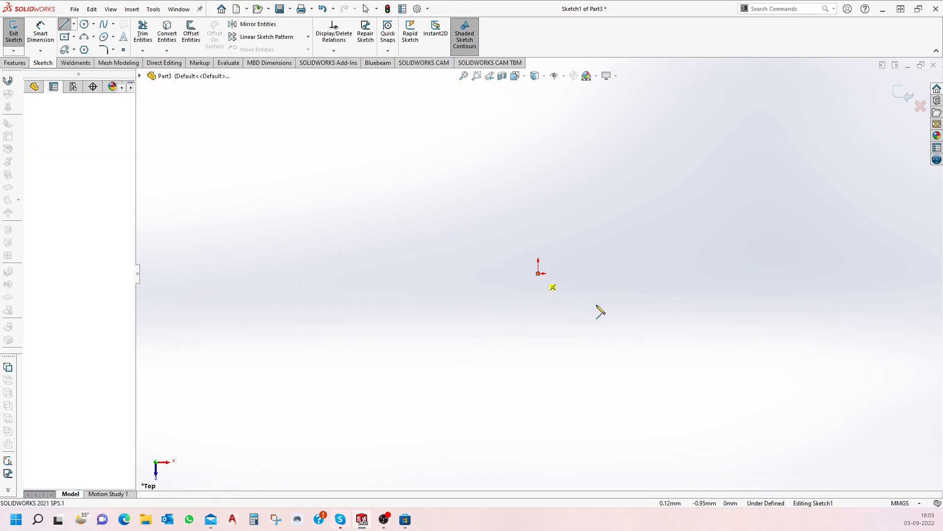
left_click(733, 274)
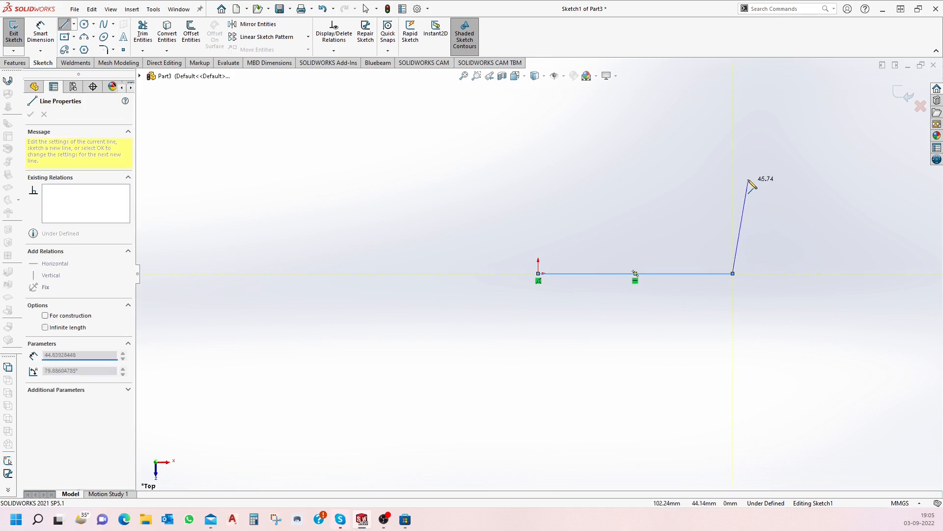
left_click(732, 157)
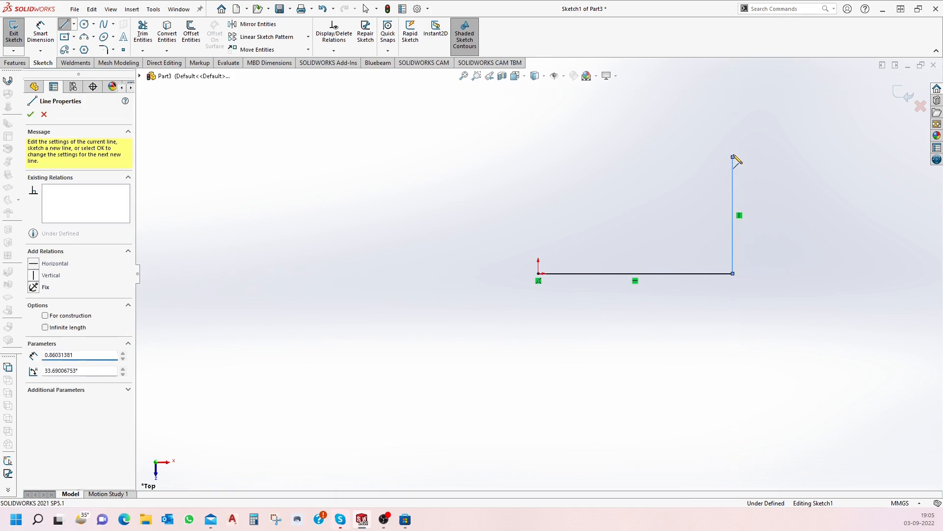
left_click(539, 157)
left_click(539, 274)
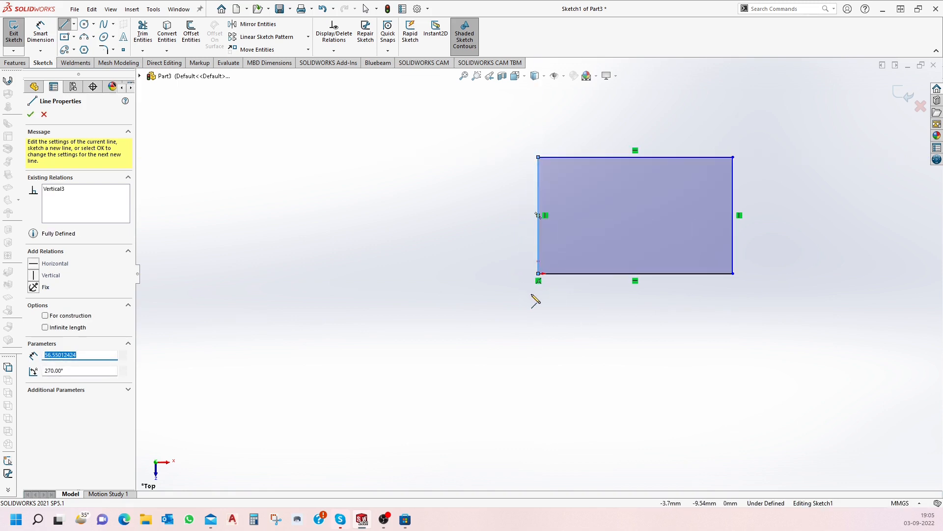
key("Escape")
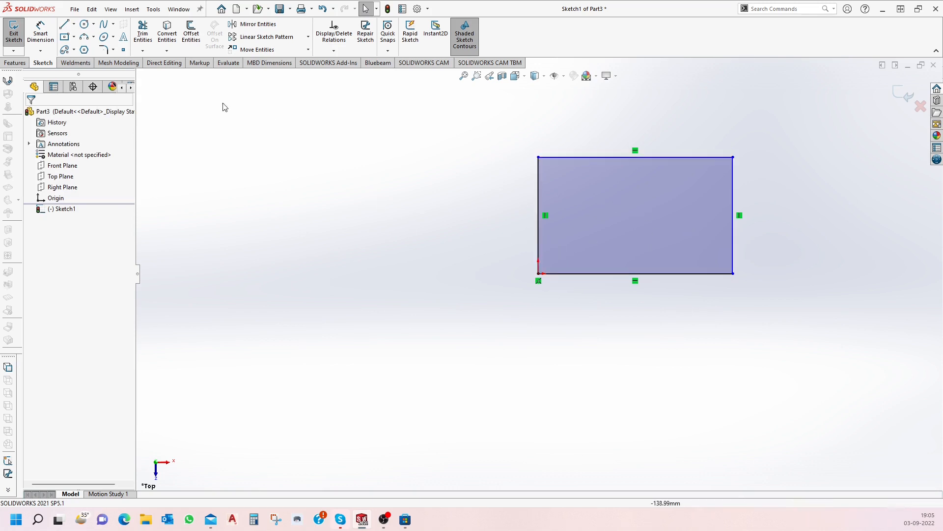
Add a smart dimension to the rectangle's left edge and set its length to 50 mm.
scroll(753, 173, "down", 3)
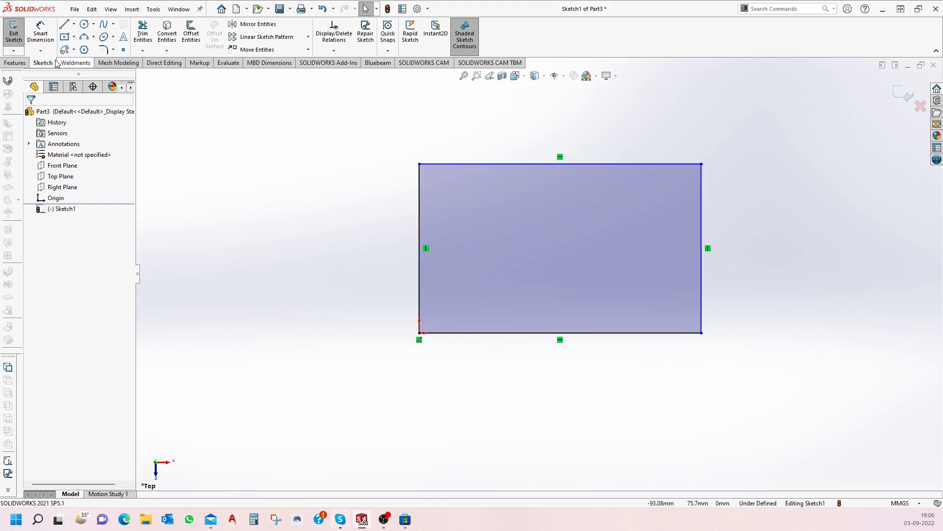
left_click(41, 50)
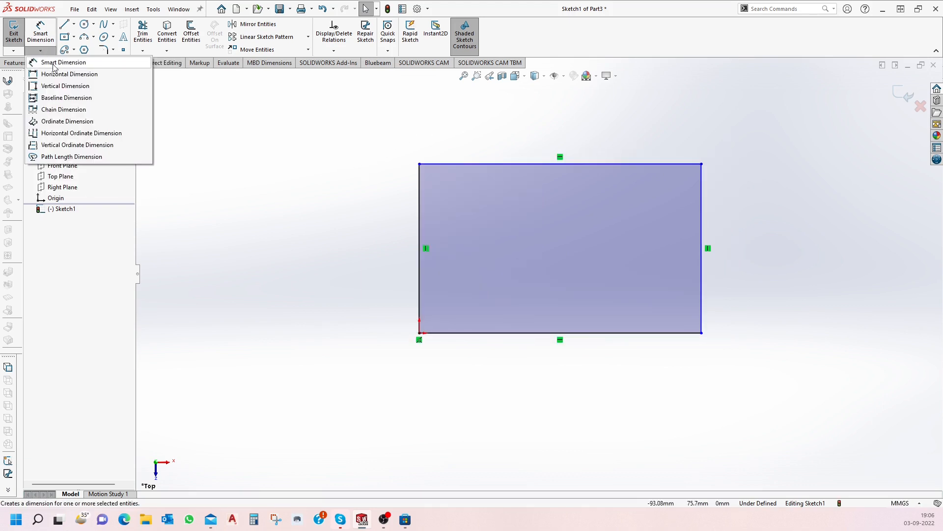
left_click(53, 68)
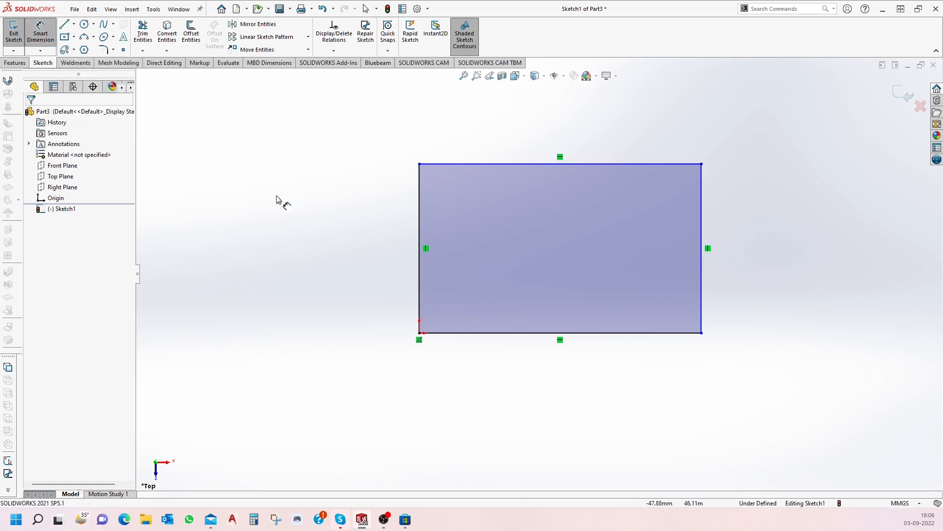
left_click(419, 234)
left_click(343, 251)
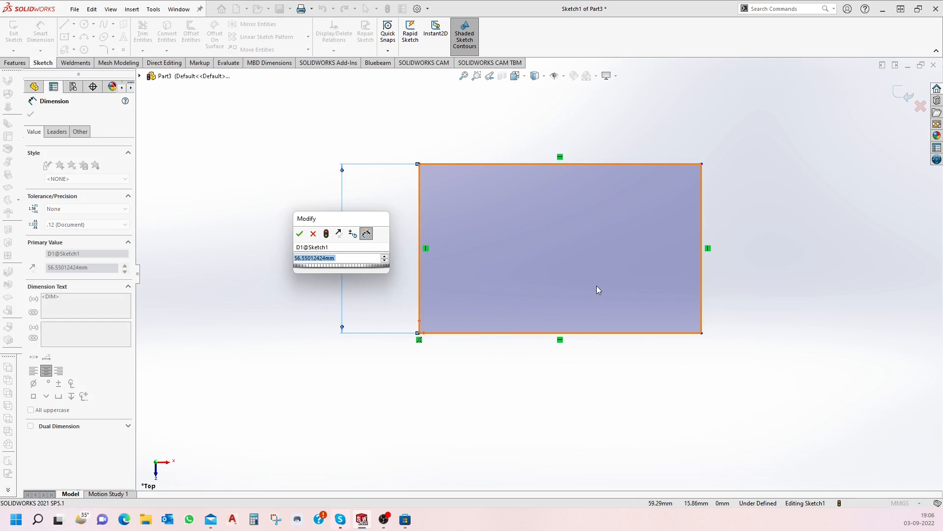
type("50")
key("Return")
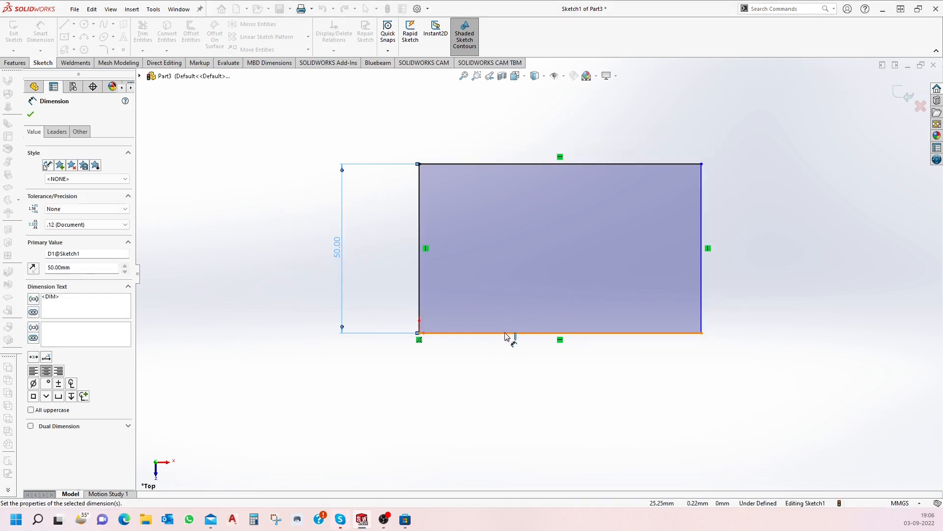
Dimension the rectangle's bottom edge and set its length to 100 mm.
left_click(506, 336)
left_click(515, 367)
type("1")
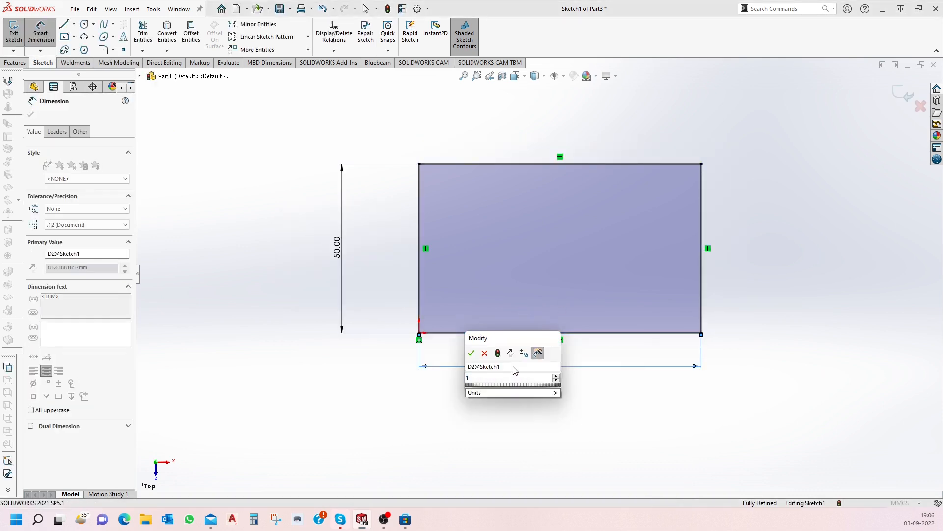
type("00")
key("Return")
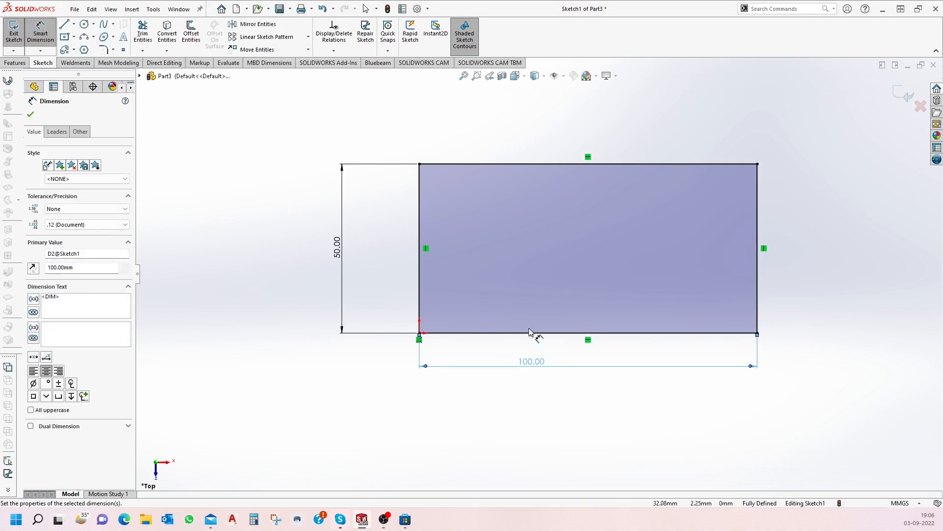
left_click(532, 405)
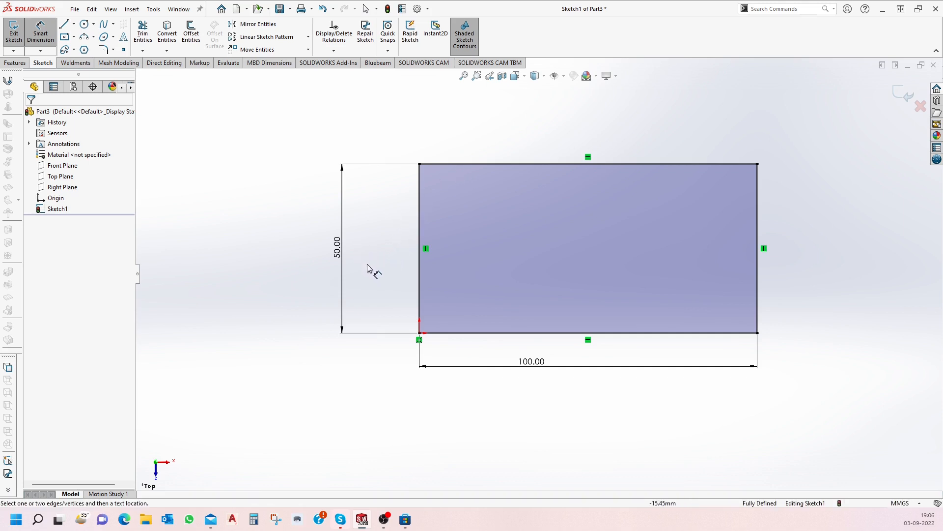
Delete the 50 mm height dimension and move the rectangle's upper-left corner slightly, to about 49.94 mm high.
left_click(337, 248)
key("Delete")
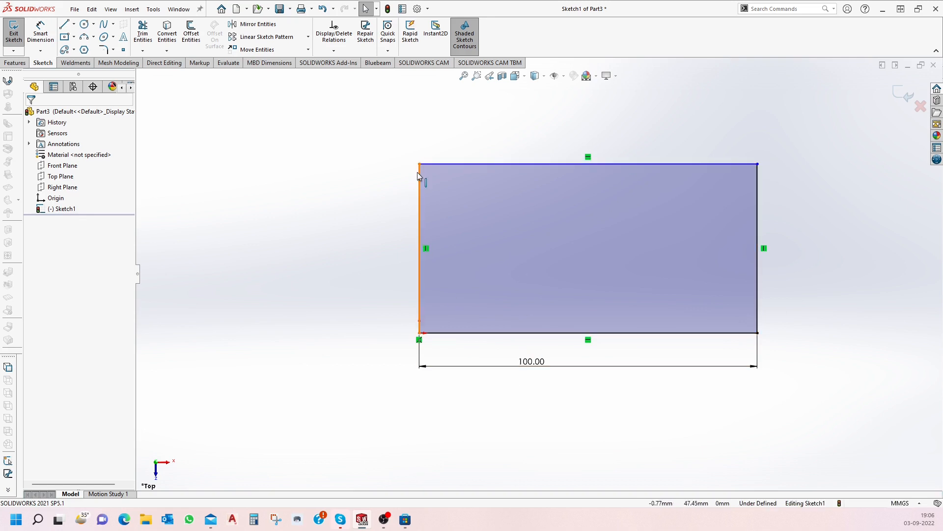
scroll(417, 172, "down", 3)
scroll(487, 202, "down", 3)
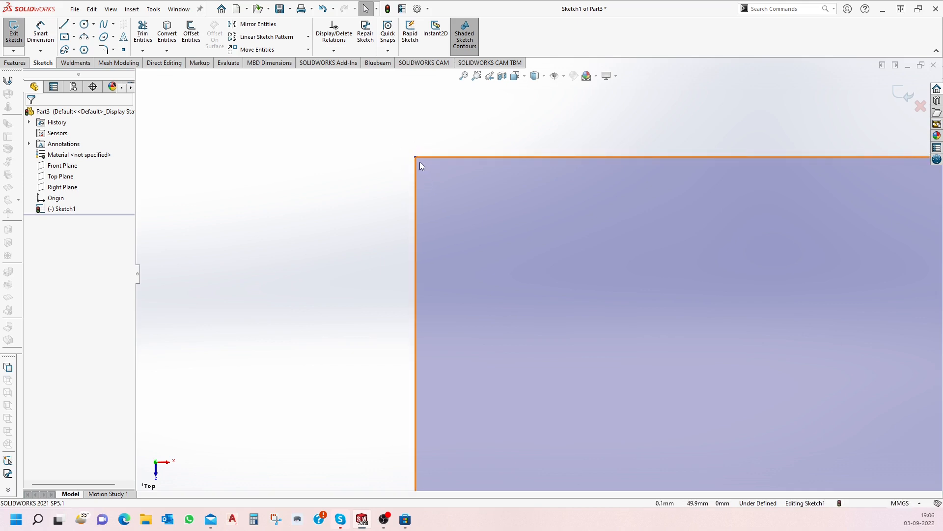
mouse_move(414, 158)
left_mouse_down()
mouse_move(415, 122)
mouse_move(421, 195)
mouse_move(424, 138)
mouse_move(425, 180)
mouse_move(423, 171)
mouse_move(343, 179)
mouse_move(494, 191)
mouse_move(413, 179)
mouse_move(421, 161)
left_mouse_up()
Move the rectangle's upper-right corner down until the rectangle is about 44 mm high.
scroll(454, 170, "down", 5)
scroll(460, 182, "up", 5)
scroll(461, 184, "down", 5)
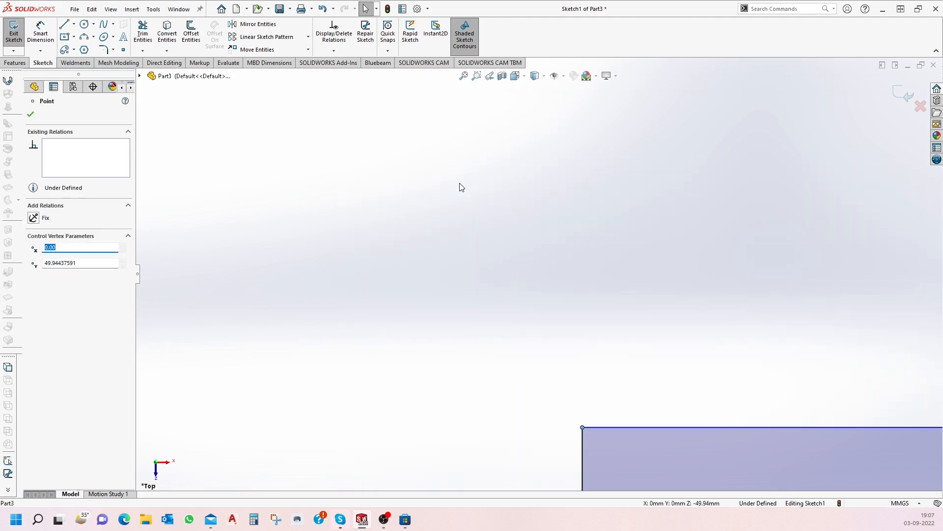
scroll(462, 189, "up", 15)
scroll(663, 306, "down", 5)
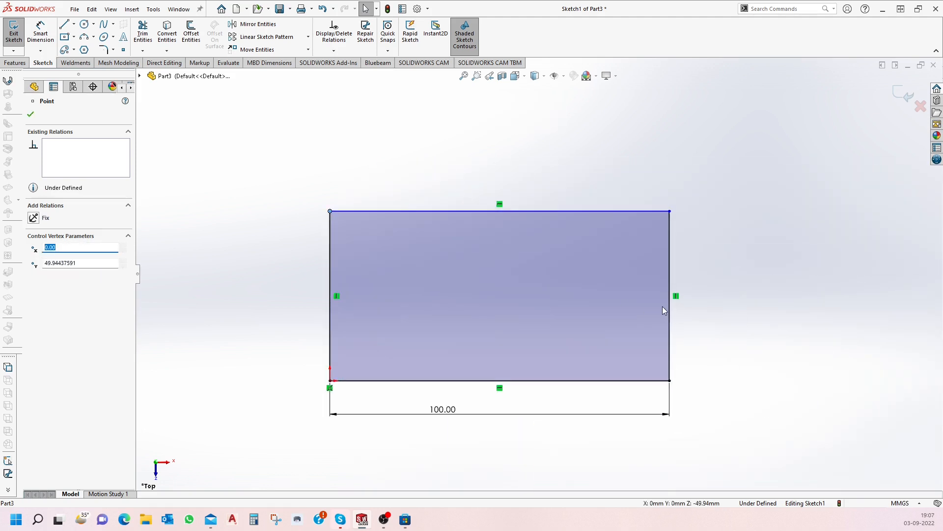
scroll(663, 307, "down", 2)
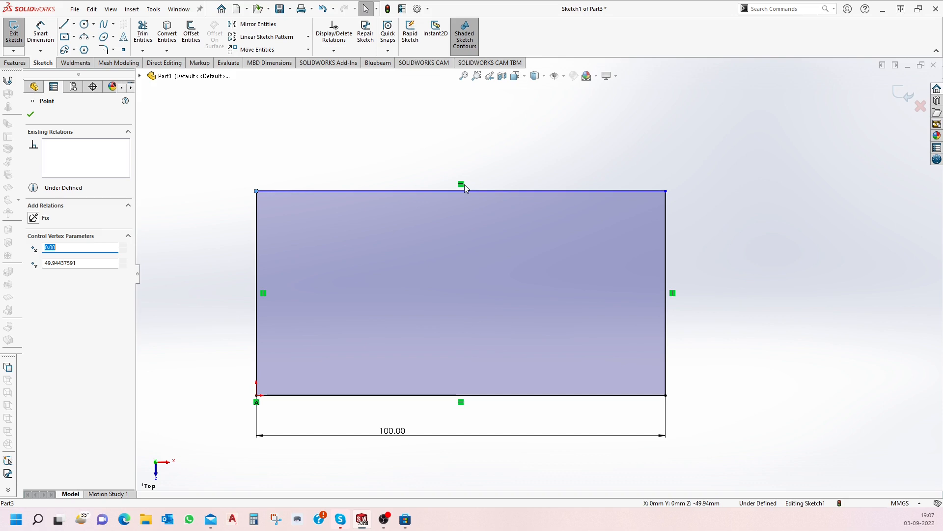
left_click(693, 216)
left_click_drag(666, 190, 726, 223)
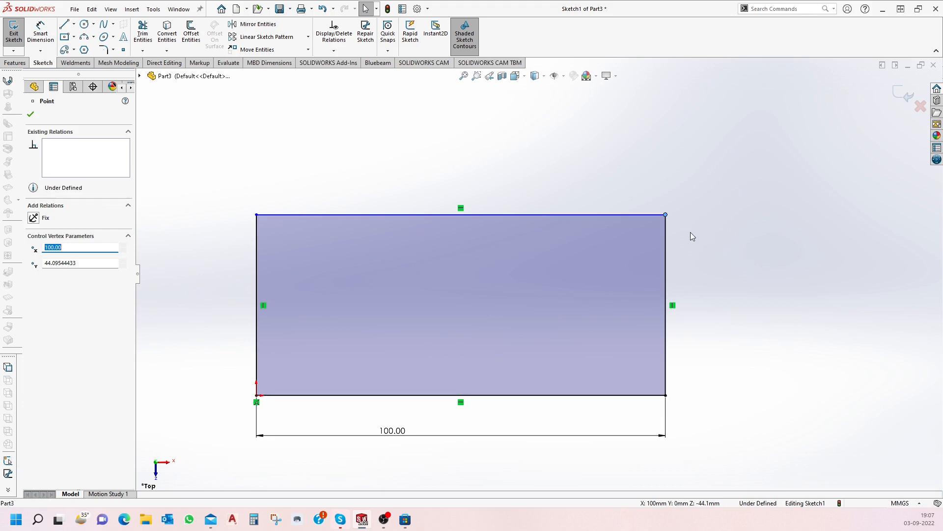
Add a smart dimension to the rectangle's right edge, accept its current length, and leave the dimension command.
left_click(41, 34)
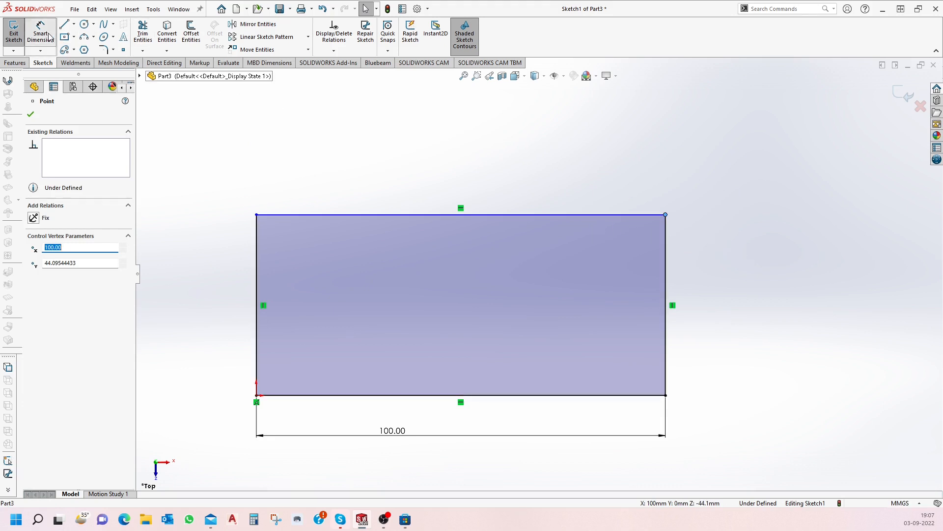
left_click(664, 273)
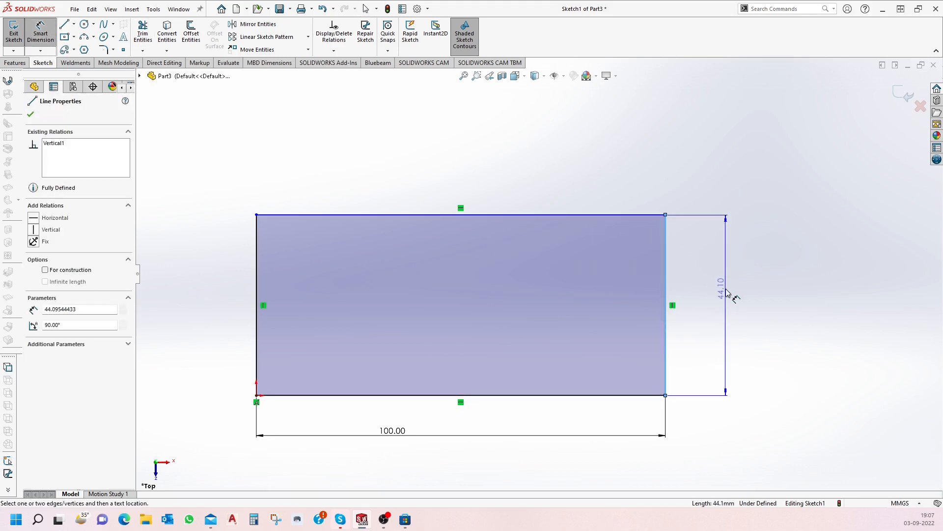
left_click(726, 319)
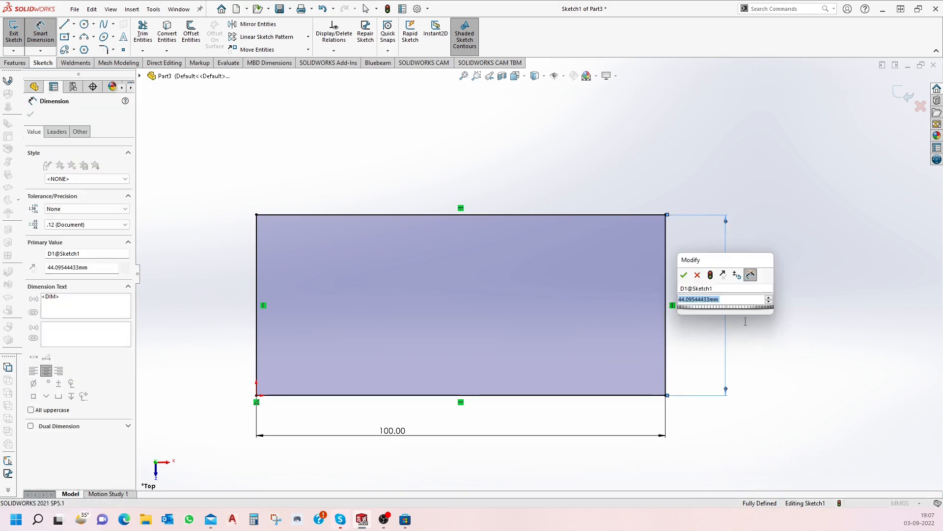
left_click(684, 274)
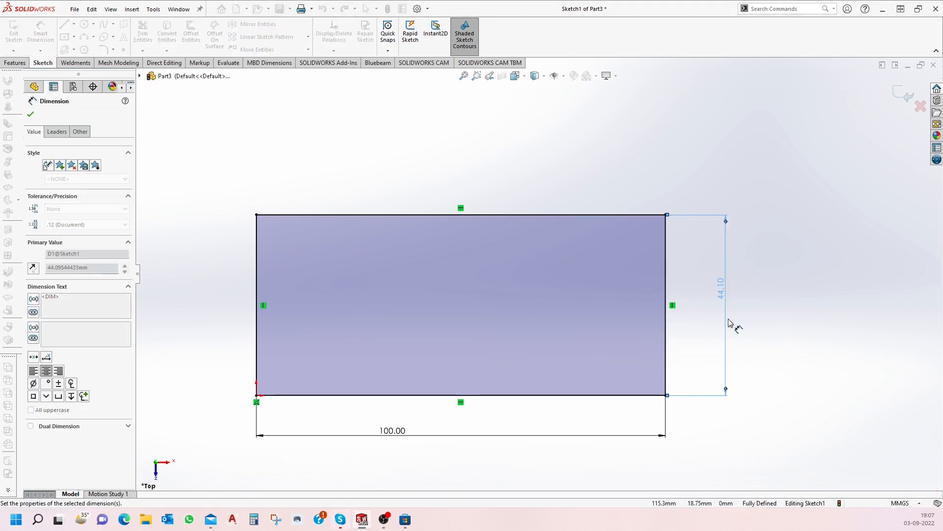
left_click(666, 215)
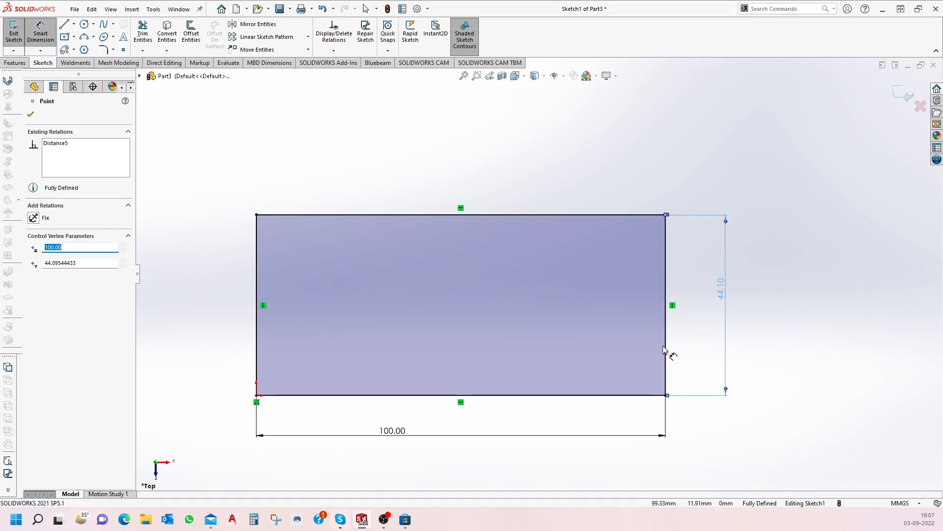
key("Escape")
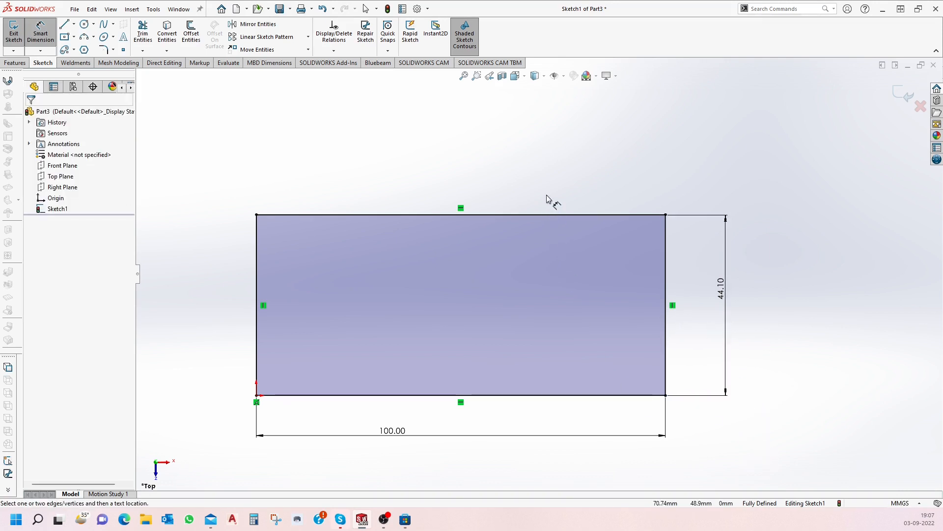
key("Escape")
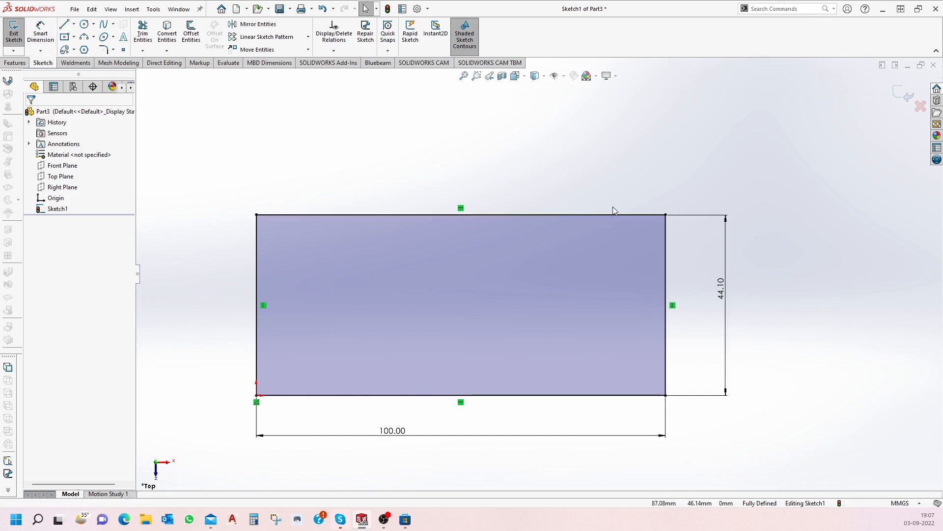
Delete the entire rectangle together with its width and height dimensions.
mouse_move(788, 474)
left_mouse_down()
mouse_move(656, 268)
mouse_move(416, 188)
mouse_move(248, 198)
left_mouse_up()
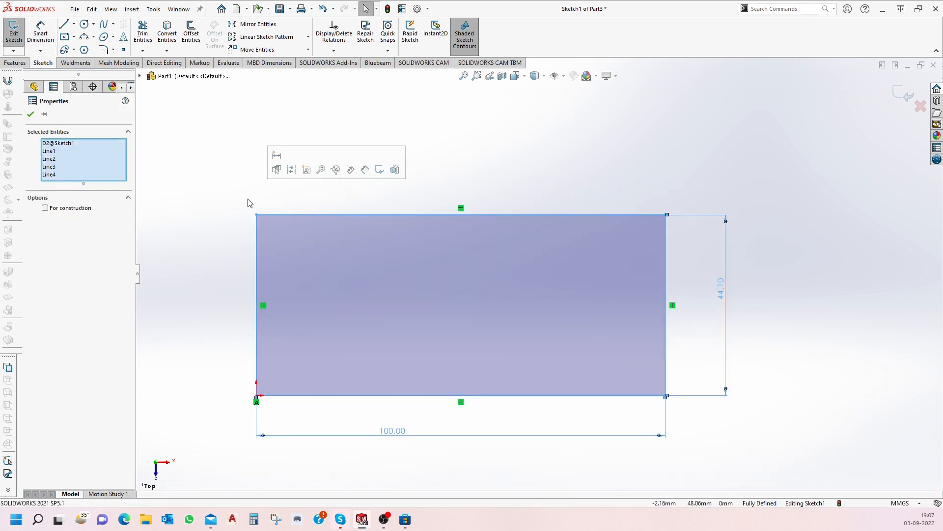
key("Delete")
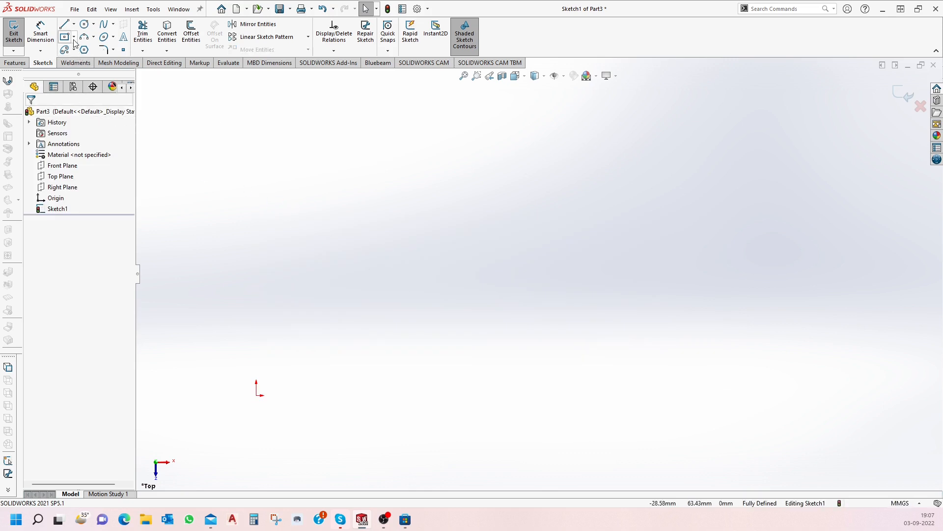
Sketch four connected centerlines from the origin: horizontal, vertically up, horizontally back, and about 49 mm vertically down past the first line.
left_click(73, 24)
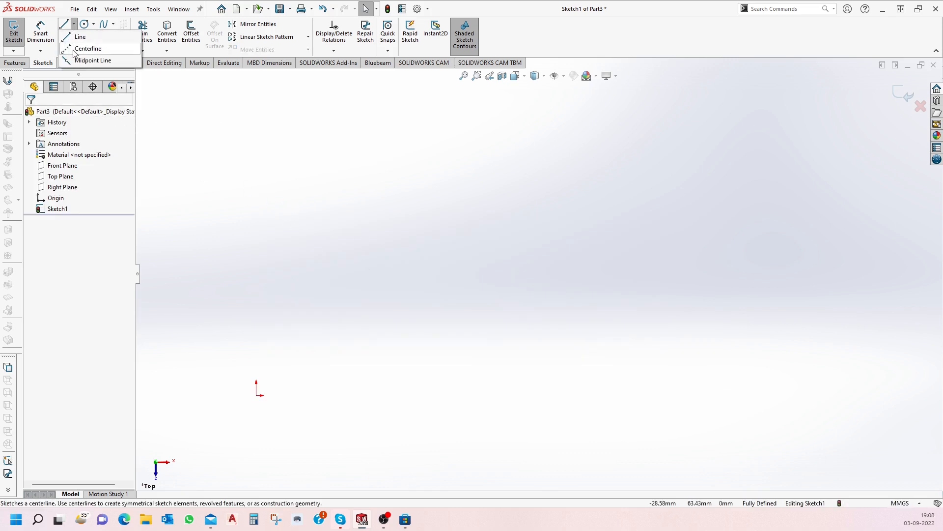
left_click(74, 49)
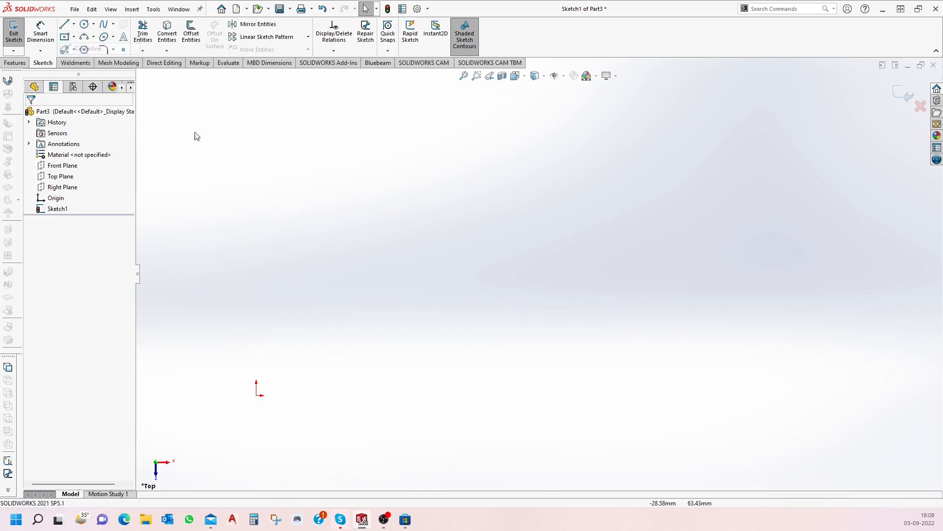
left_click(256, 395)
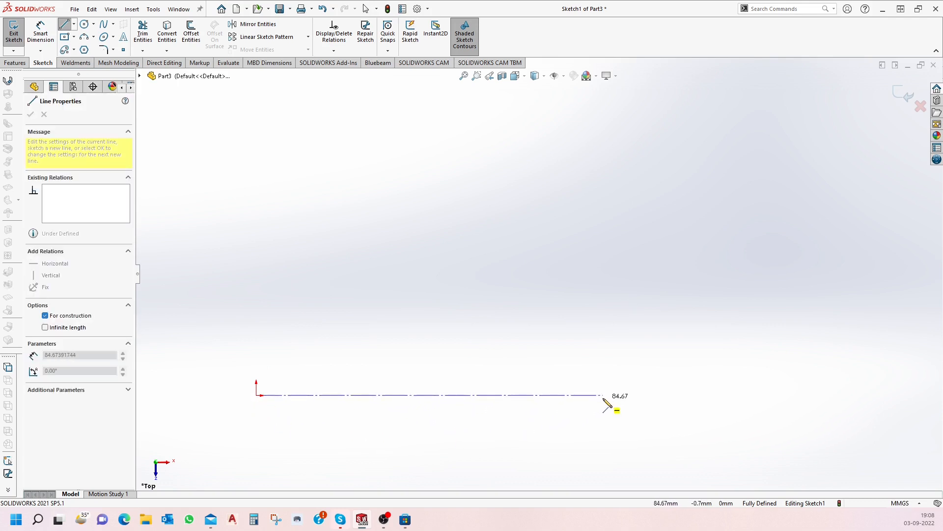
left_click(618, 395)
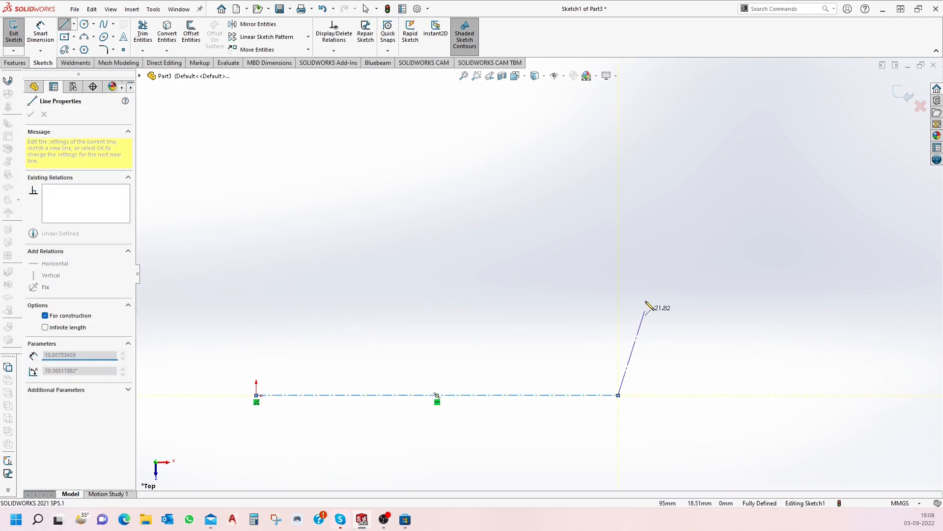
left_click(617, 204)
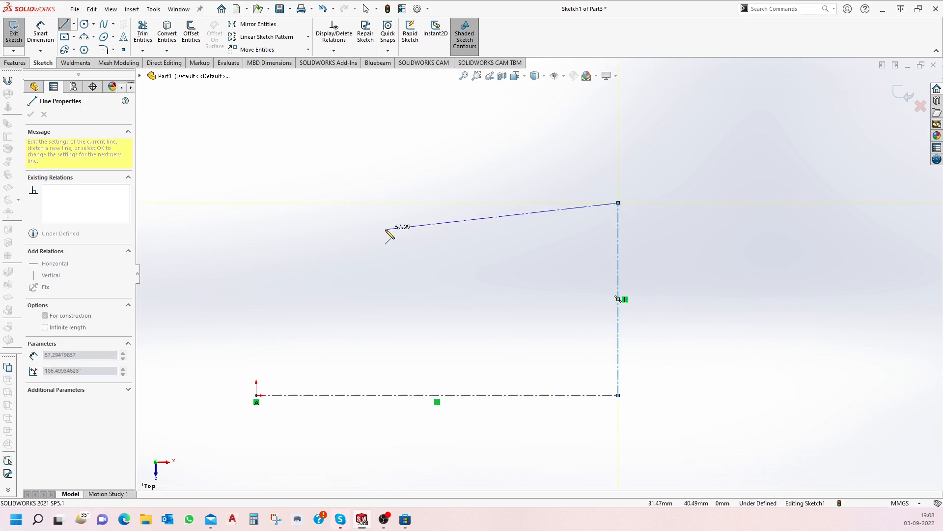
left_click(377, 202)
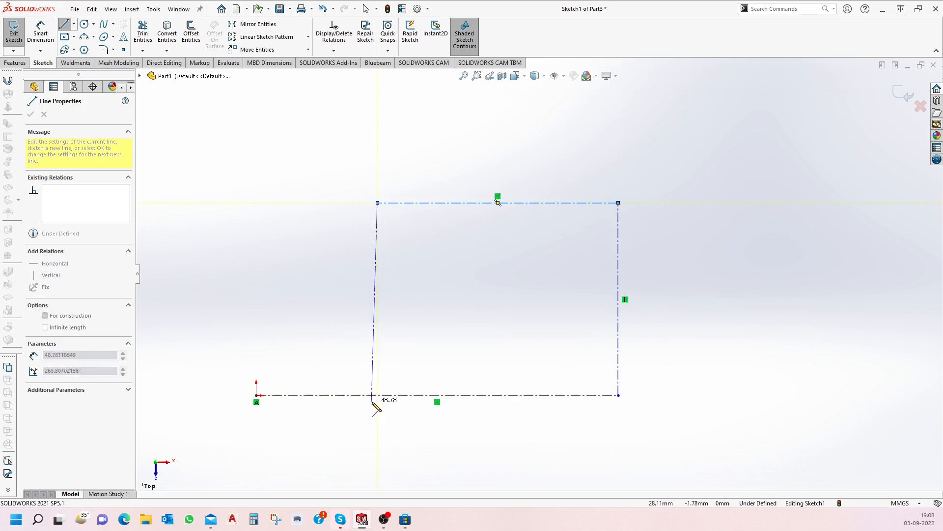
left_click(377, 402)
key("Escape")
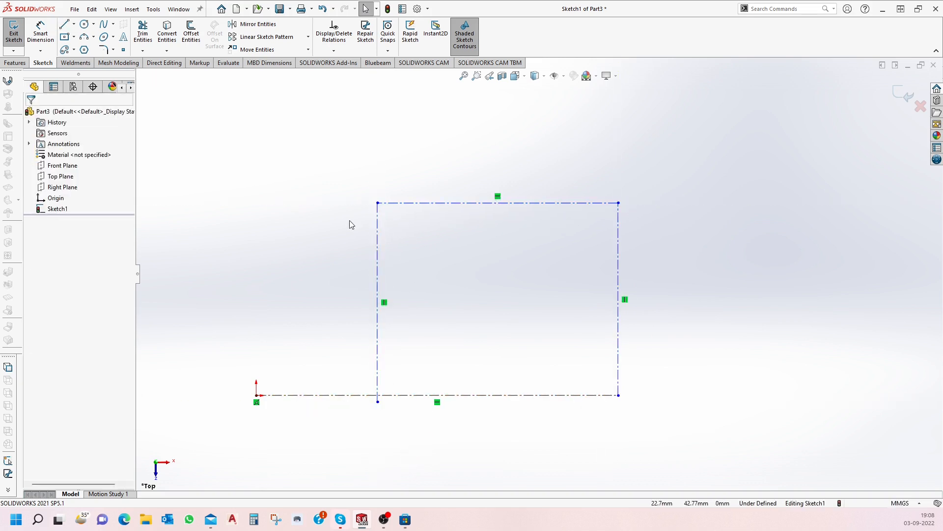
Sketch a corner rectangle about 31 mm high inside the centerline frame.
left_click(74, 37)
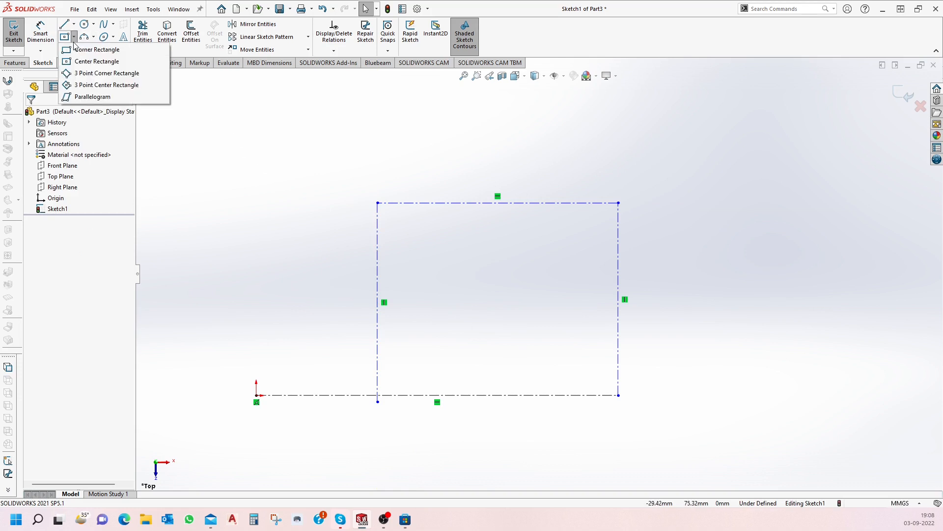
left_click(95, 46)
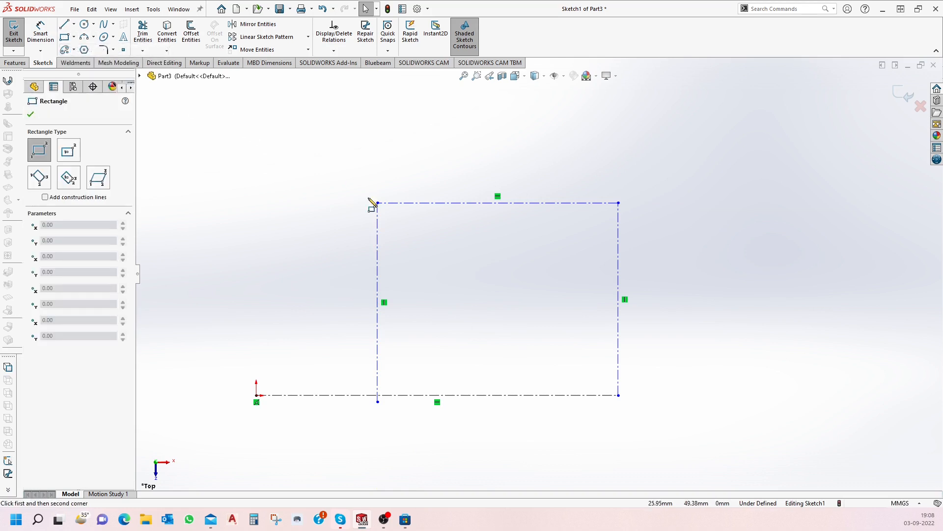
left_click(422, 227)
left_click(581, 356)
key("Escape")
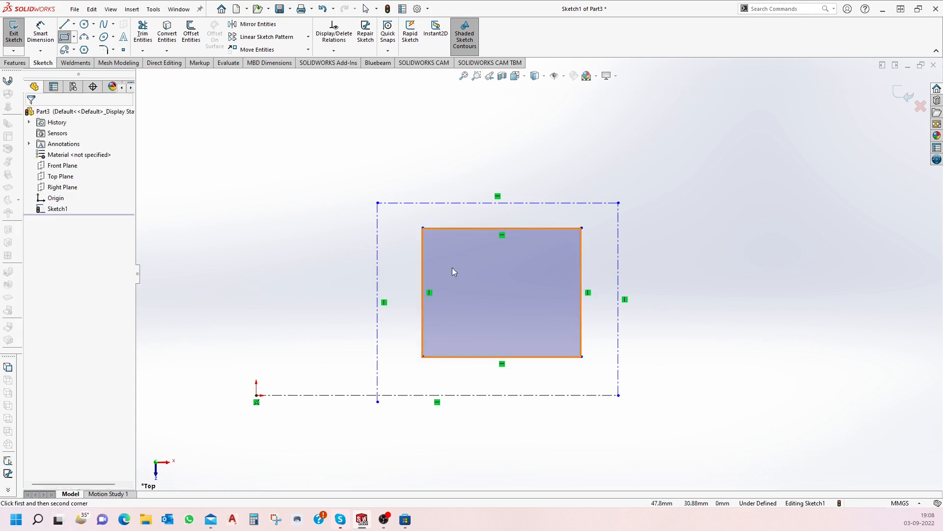
key("Escape")
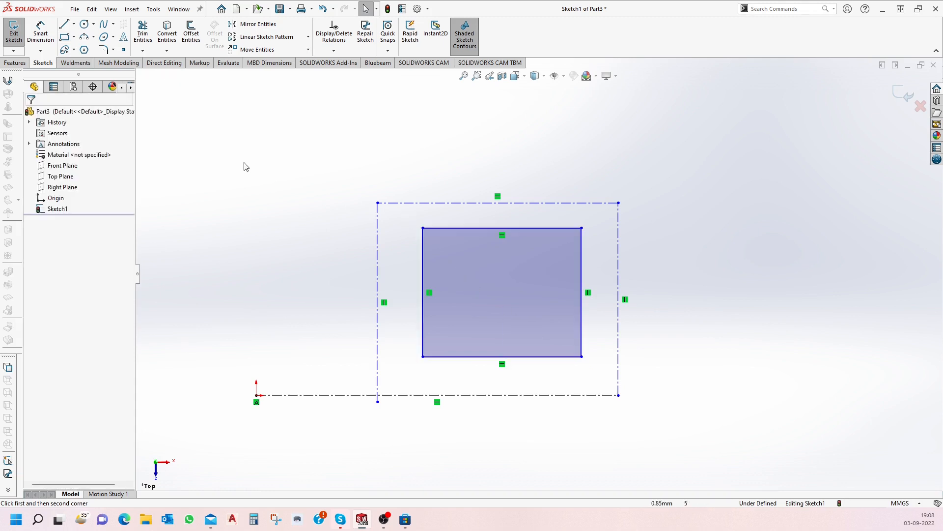
Dimension the gap between the rectangle's left edge and the left vertical centerline, keeping its current value.
left_click(45, 35)
left_click(422, 271)
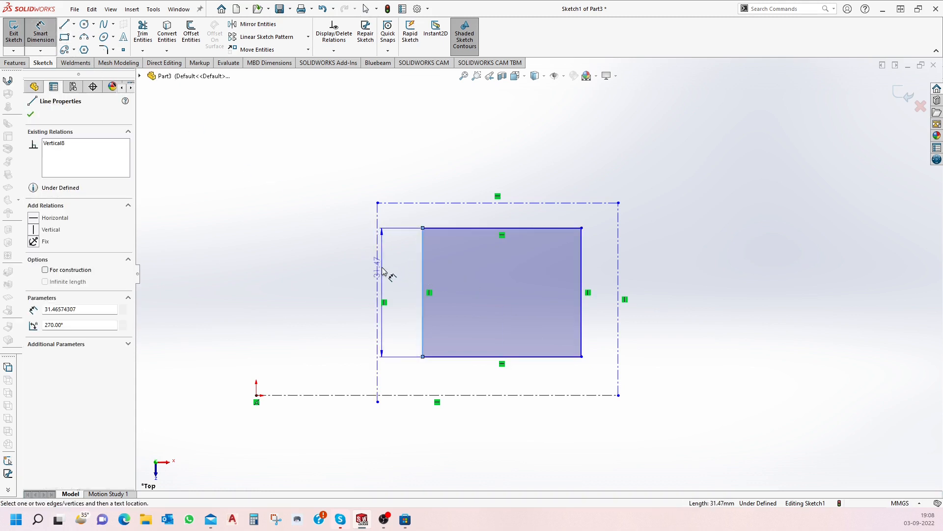
left_click(379, 275)
left_click(402, 259)
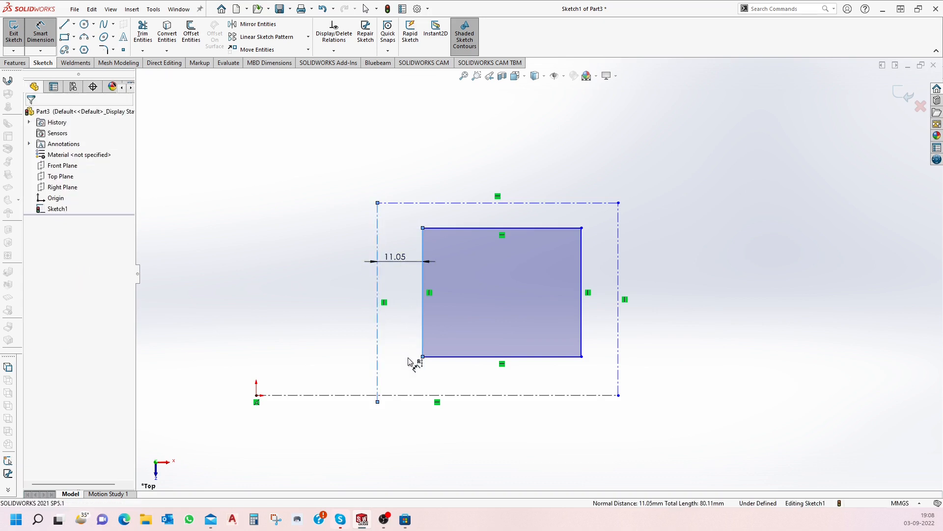
left_click(353, 247)
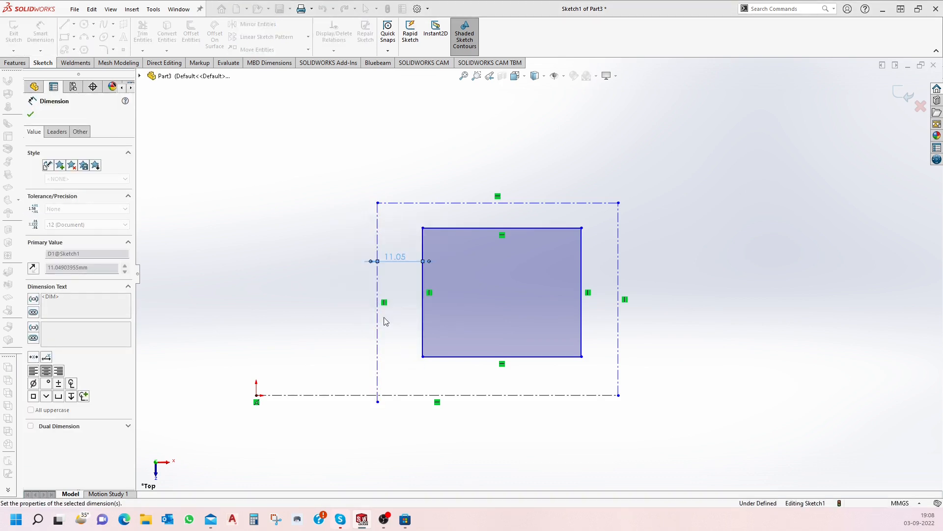
Dimension the horizontal distance from the origin to the left vertical centerline, accept the current value, and leave the dimension command.
left_click(379, 287)
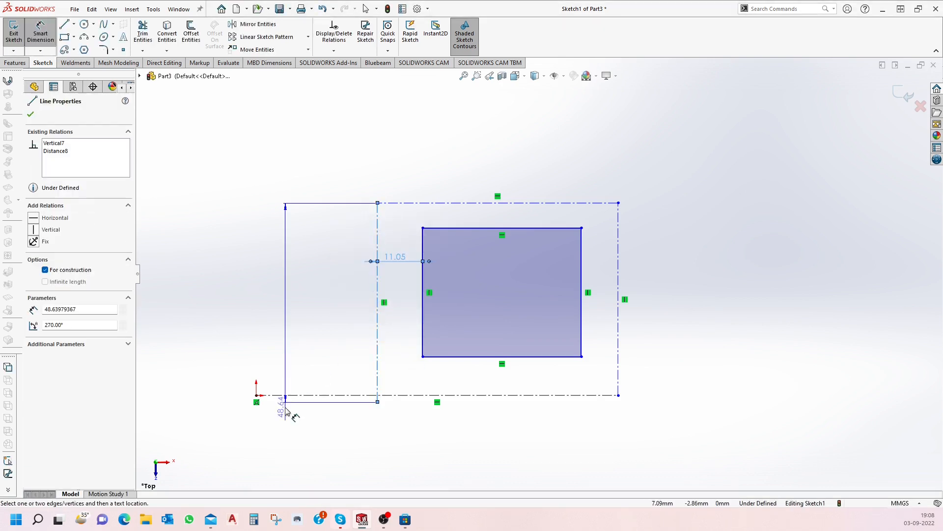
left_click(260, 399)
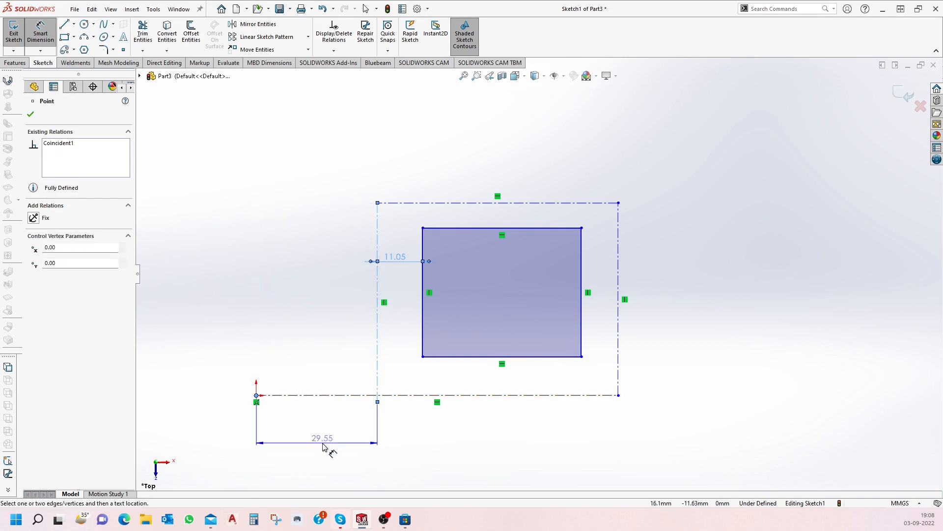
left_click(326, 447)
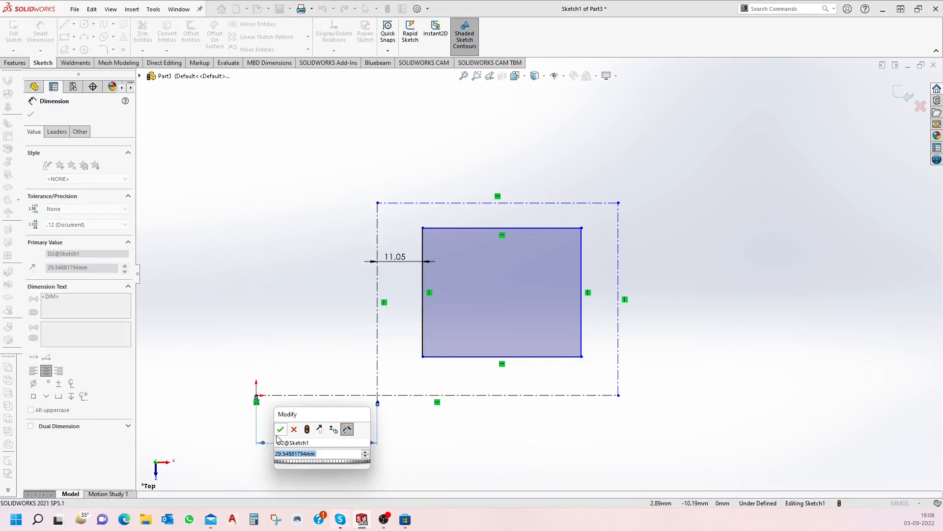
left_click(281, 429)
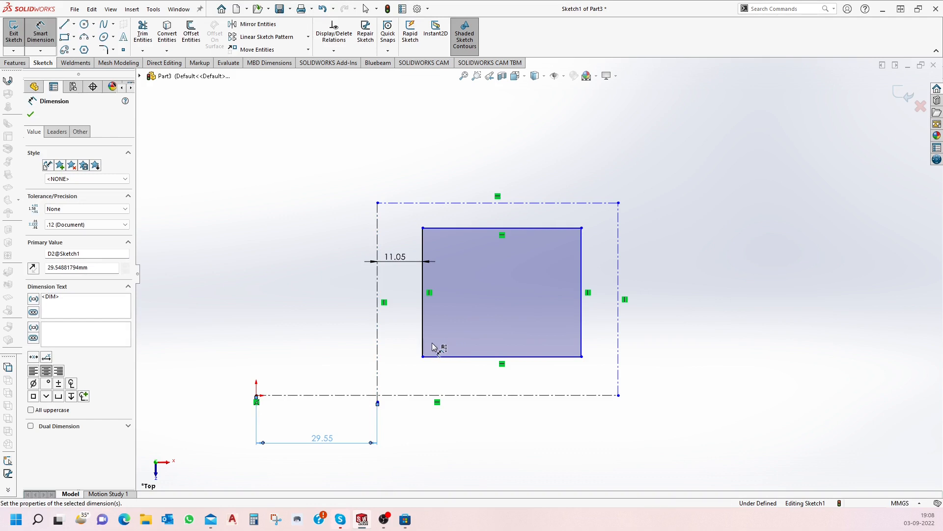
scroll(476, 266, "up", 3)
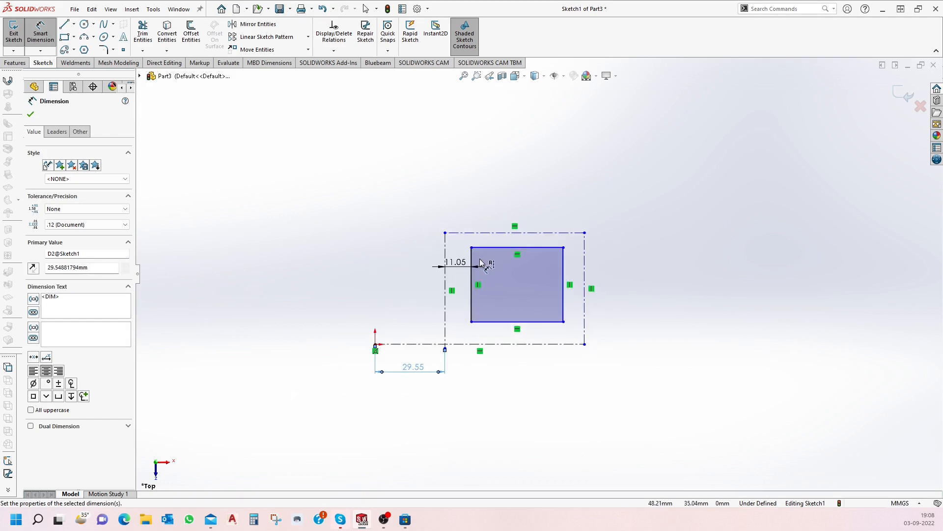
scroll(479, 267, "down", 3)
scroll(418, 222, "up", 2)
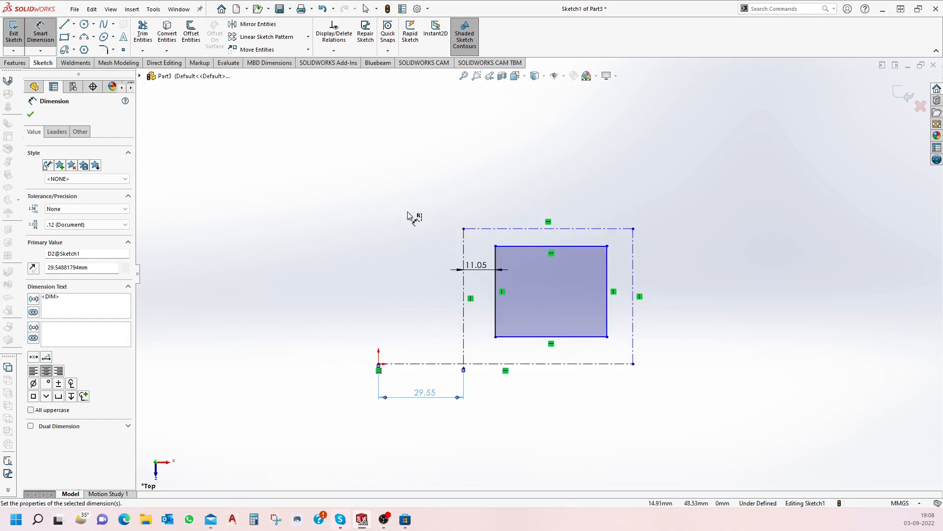
left_click(343, 182)
key("Escape")
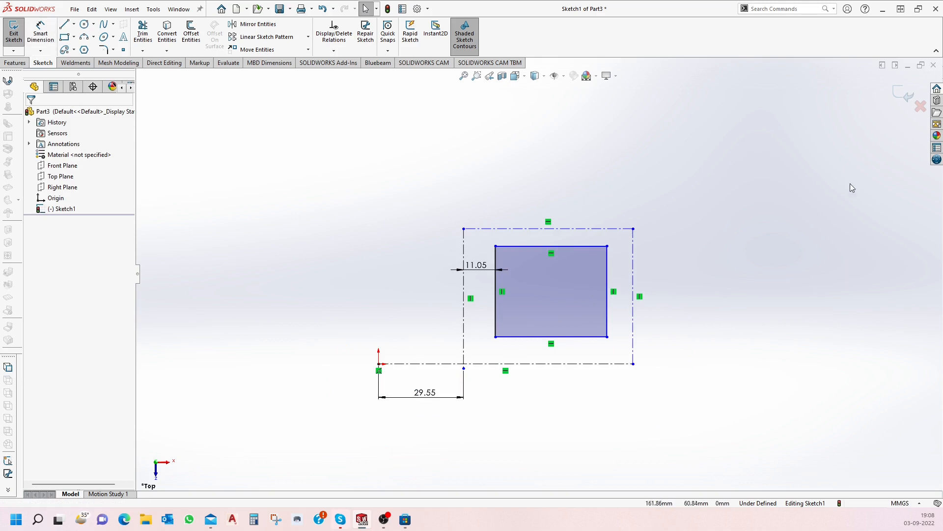
Delete the centerlines, the rectangle, and both dimensions from the sketch.
left_click(919, 108)
left_click(537, 266)
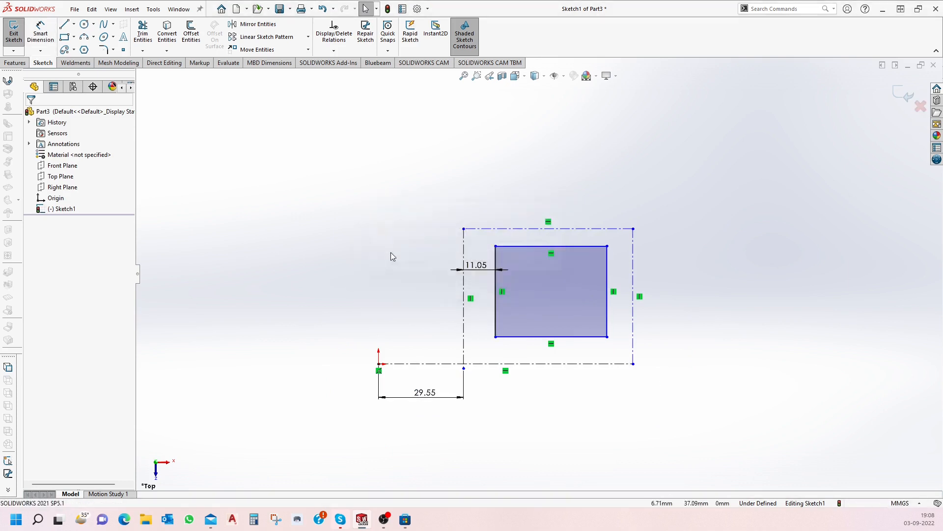
left_click_drag(330, 205, 703, 438)
key("Delete")
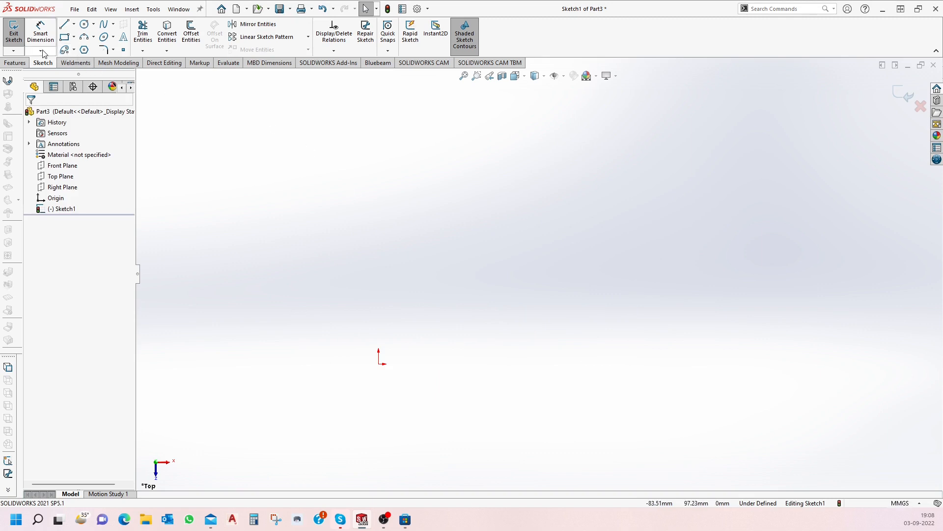
Sketch a horizontal midpoint line centred on the origin, about 52 mm long, and end the line command.
left_click(73, 24)
left_click(78, 61)
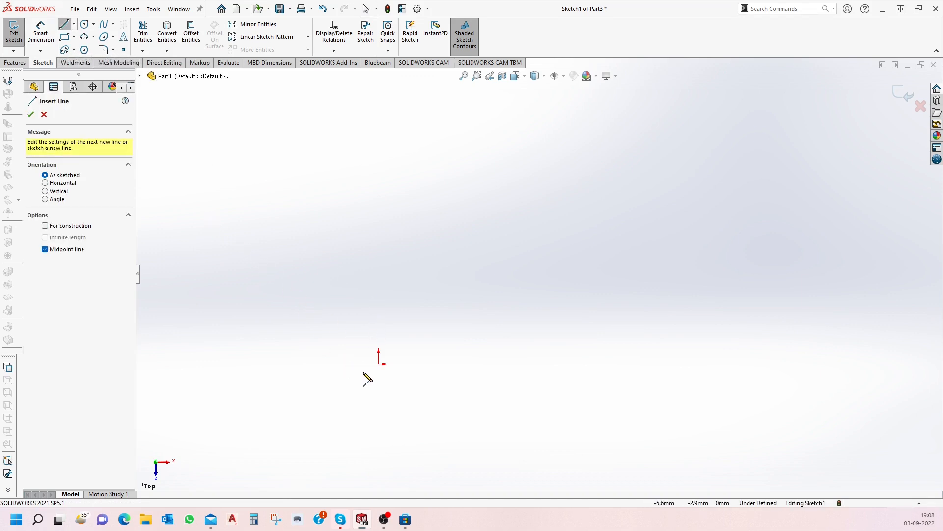
left_click(379, 365)
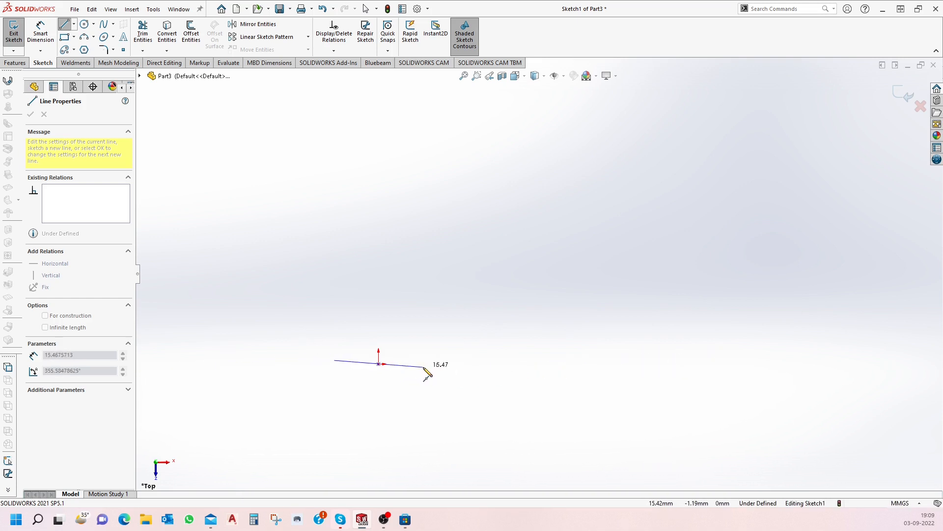
left_click(455, 374)
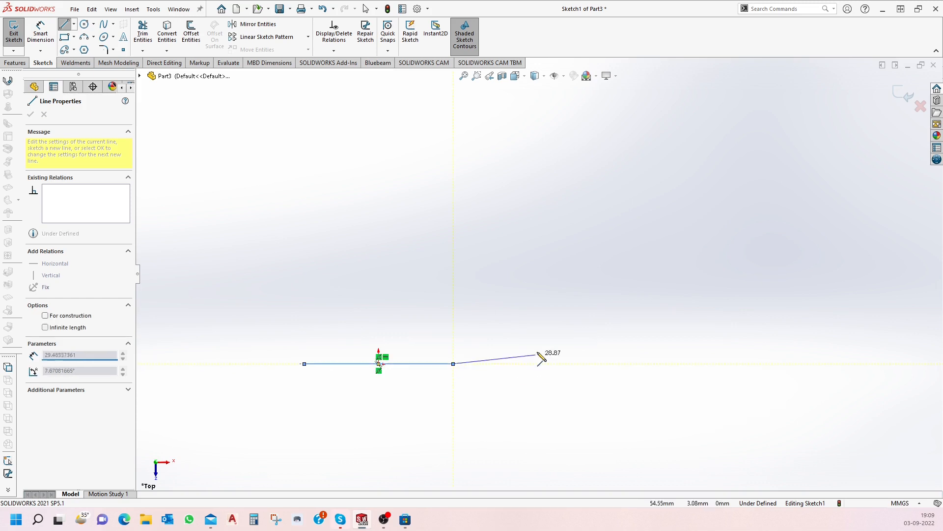
key("Escape")
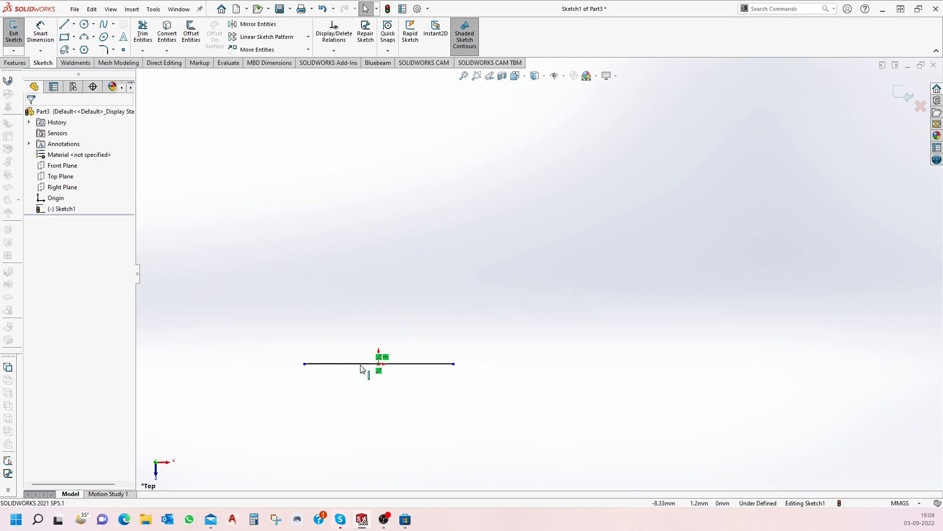
Add a smart dimension below the midpoint line and set its length to 20 mm.
scroll(369, 391, "down", 4)
scroll(436, 288, "up", 1)
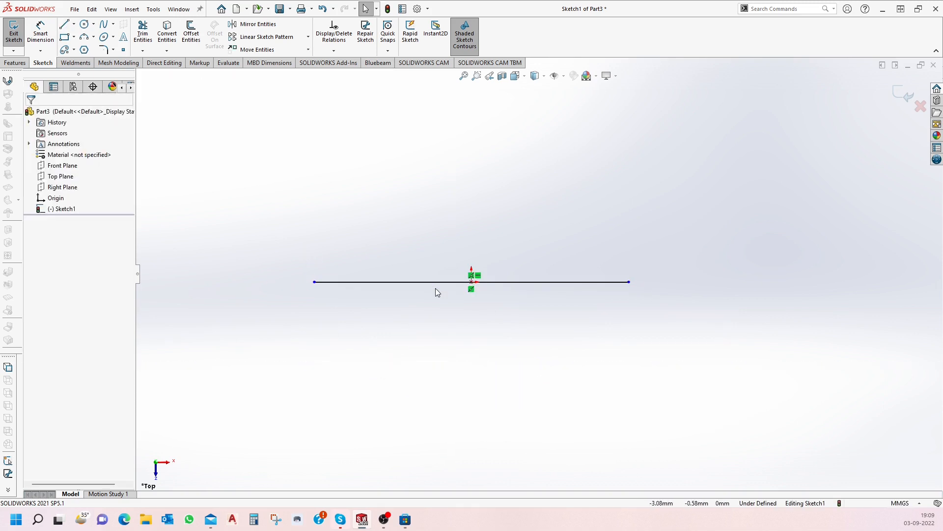
scroll(485, 283, "down", 3)
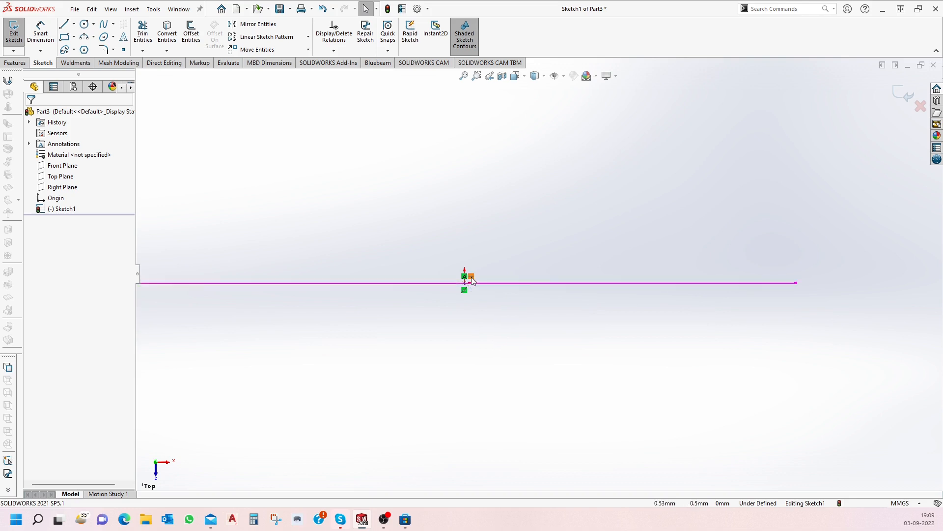
scroll(535, 305, "up", 3)
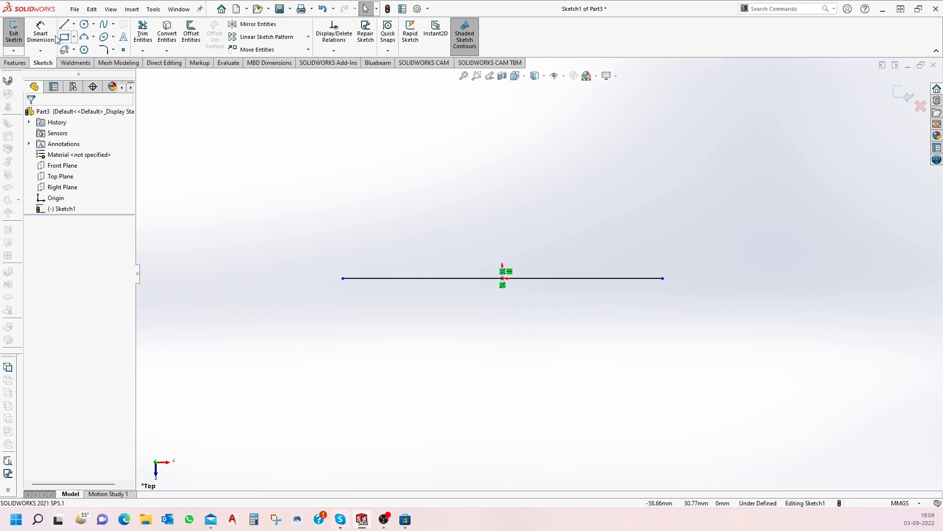
left_click(41, 34)
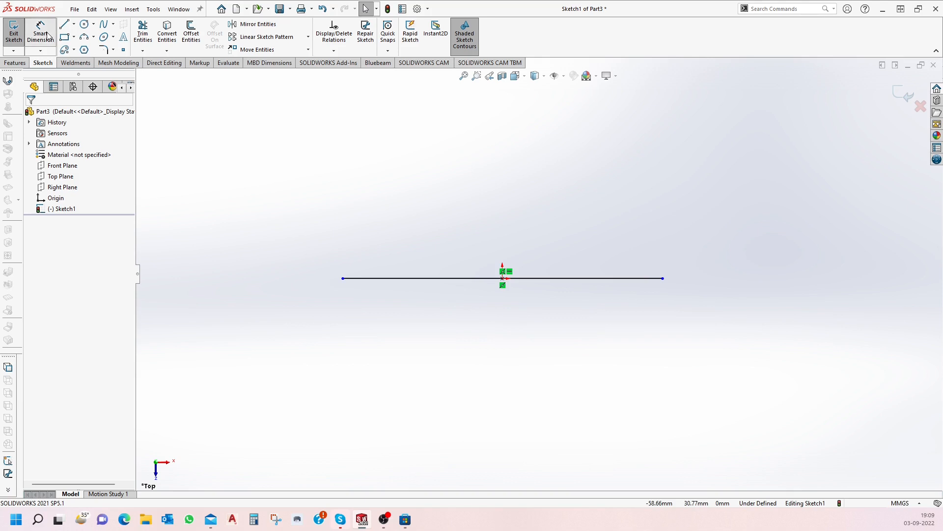
left_click(385, 279)
left_click(431, 336)
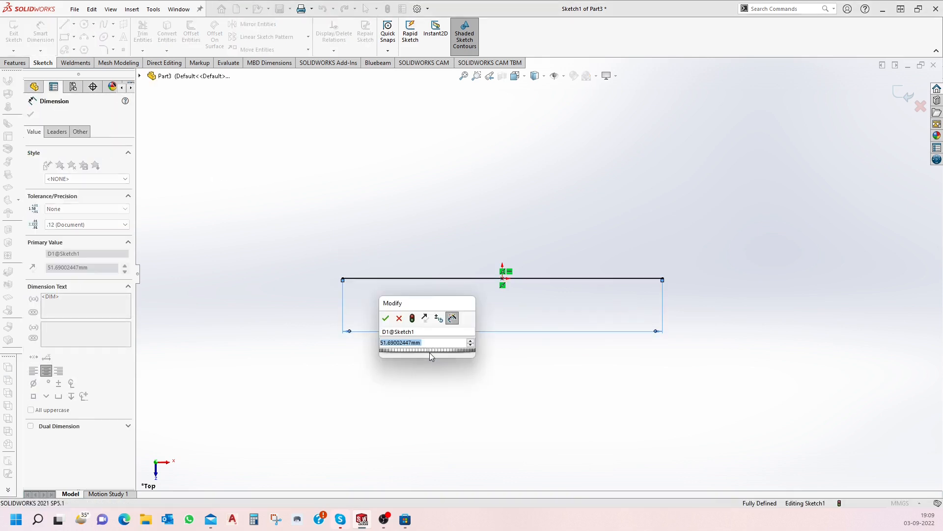
type("20")
key("Return")
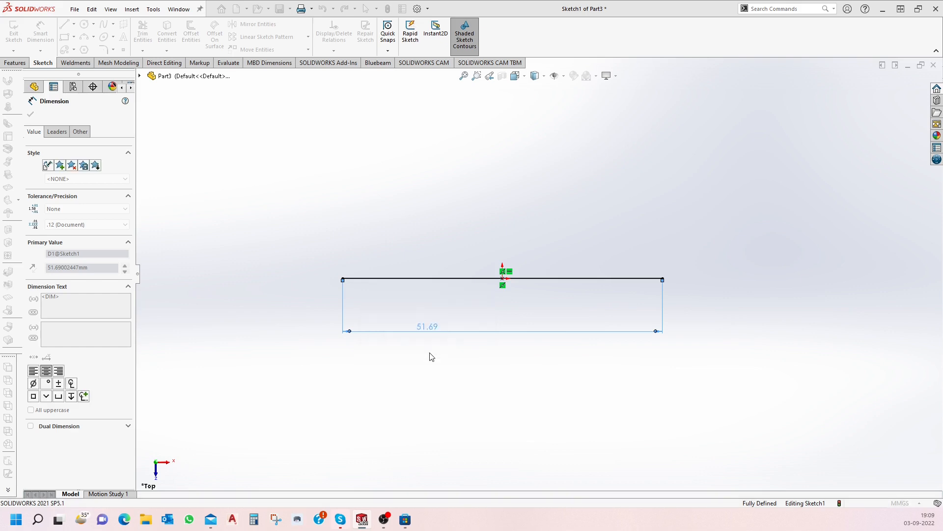
Leave the dimension command and delete the midpoint line together with its 20 mm dimension.
left_click(515, 362)
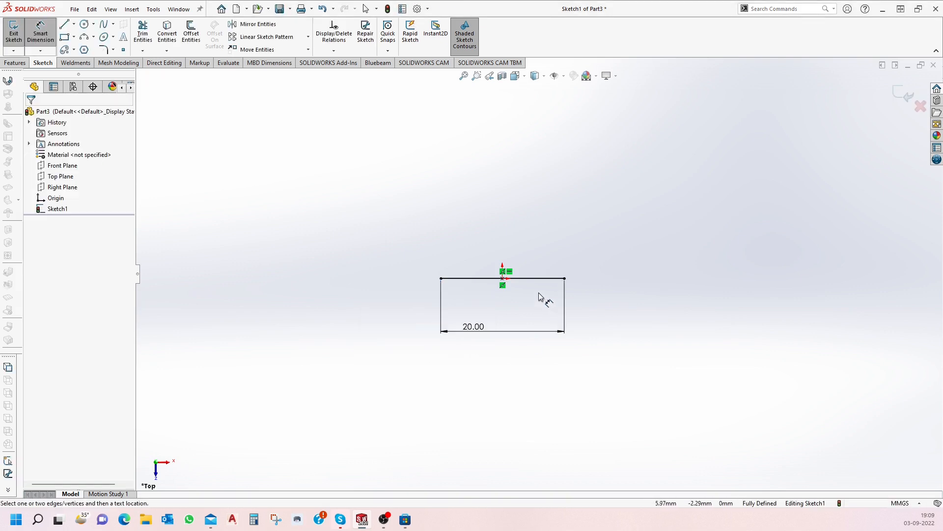
scroll(536, 285, "down", 5)
scroll(537, 285, "up", 3)
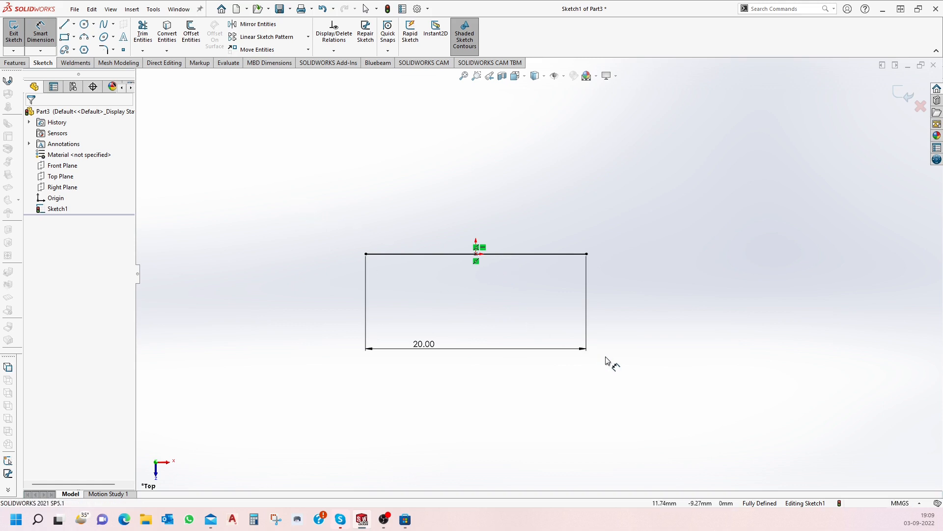
key("Escape")
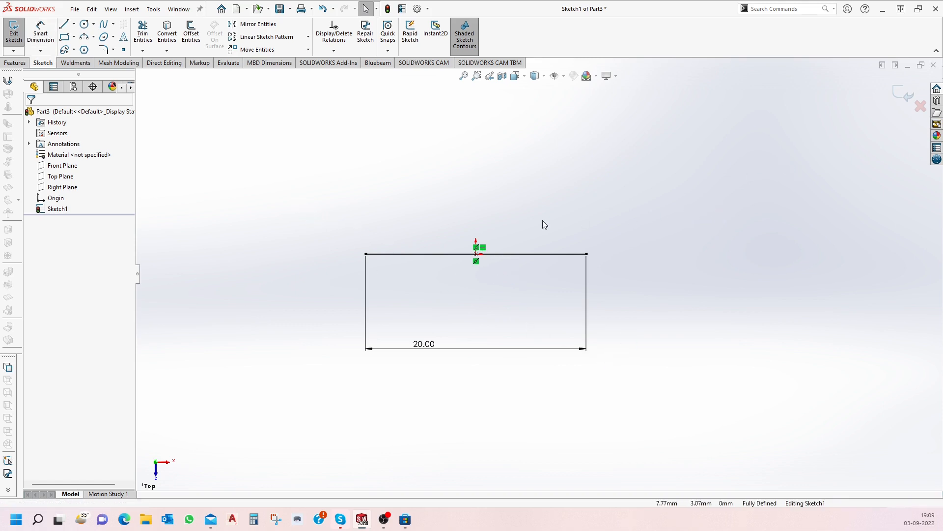
left_click_drag(294, 226, 665, 381)
key("Delete")
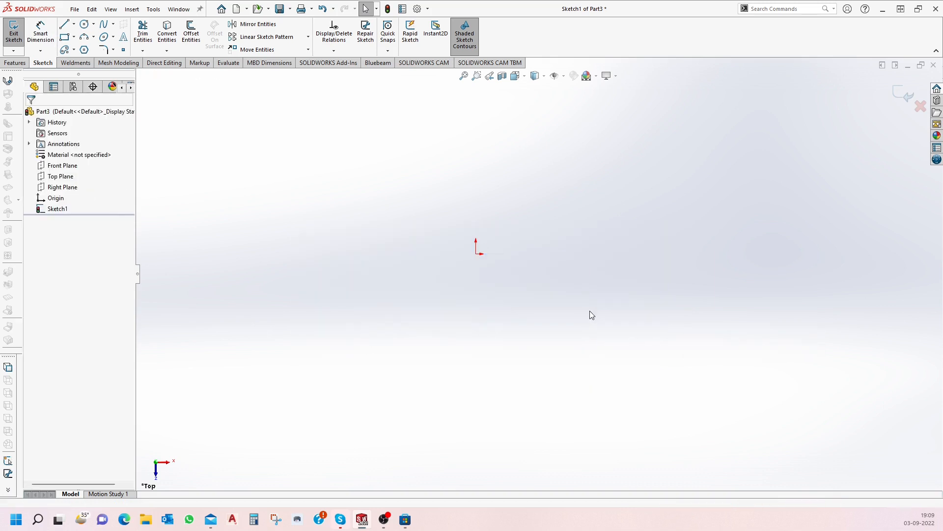
Sketch a corner rectangle starting at the origin, about 21 mm wide and 11 mm high, and end the rectangle command.
left_click(74, 23)
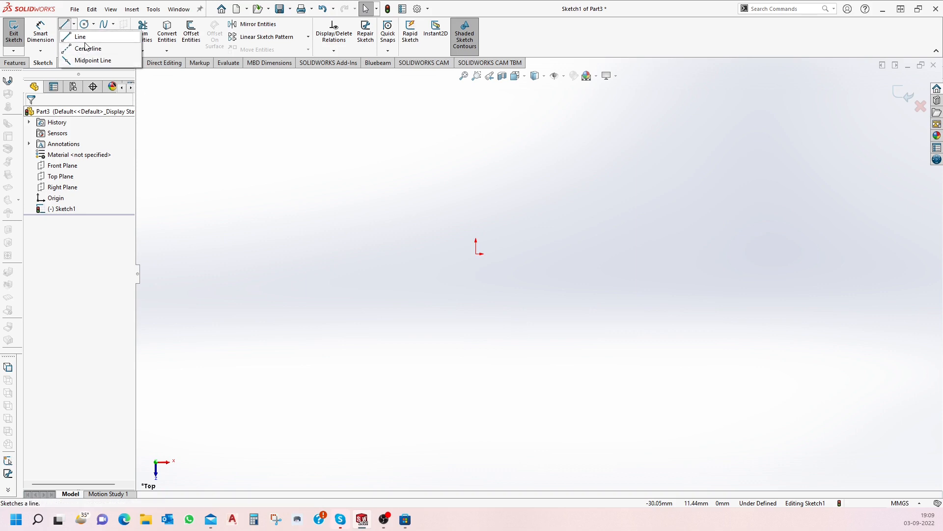
left_click(150, 99)
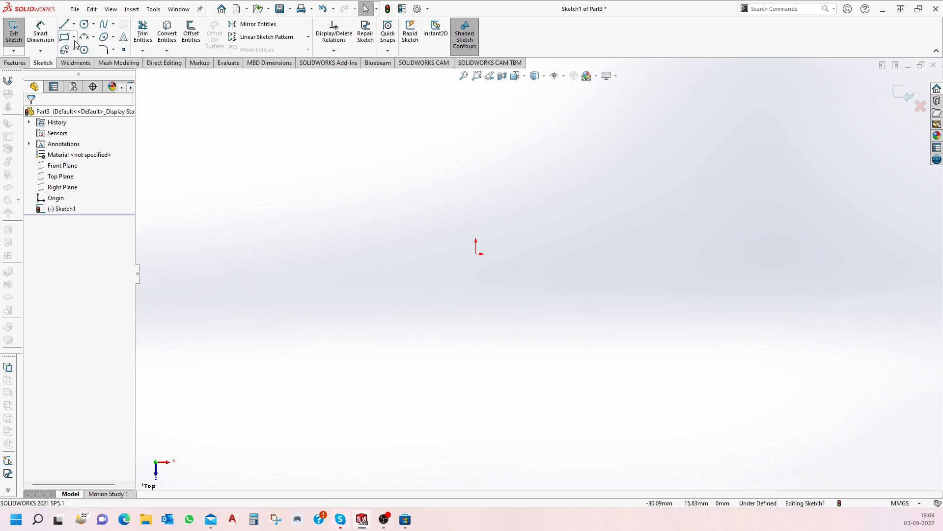
left_click(75, 38)
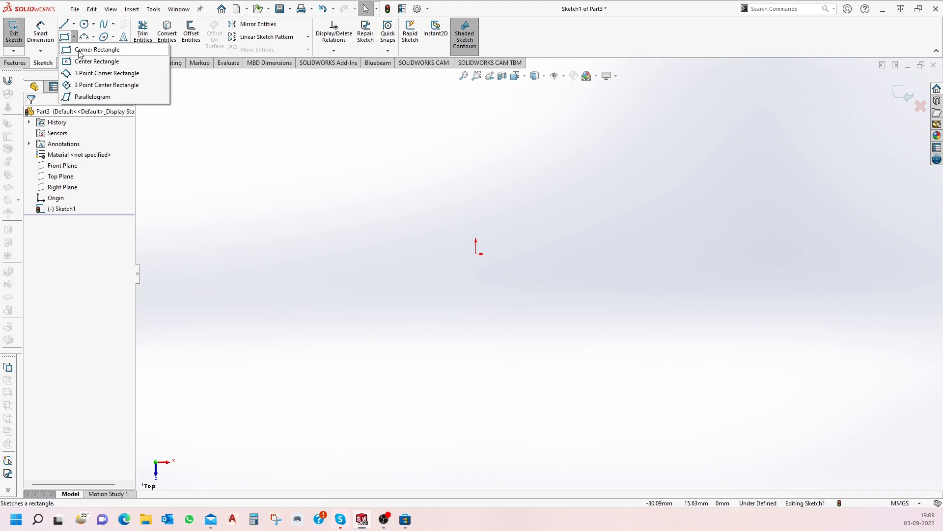
left_click(97, 49)
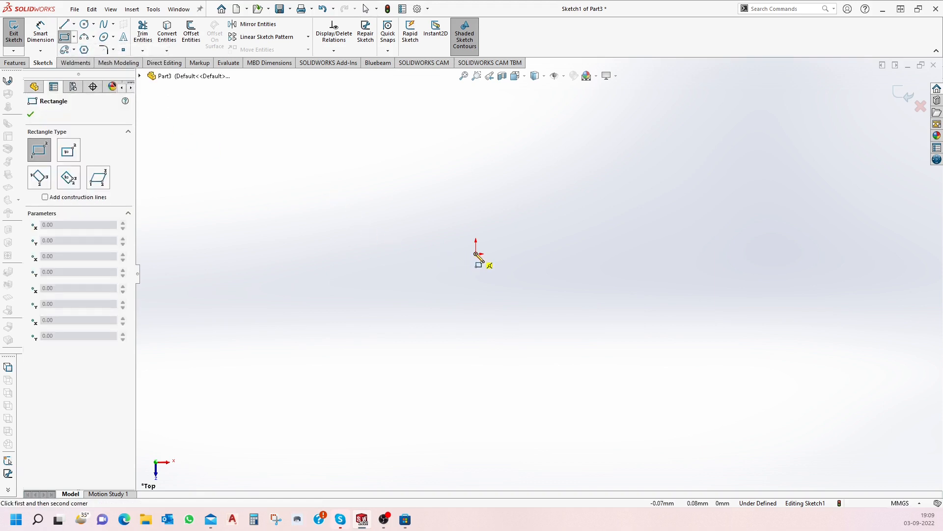
left_click(476, 254)
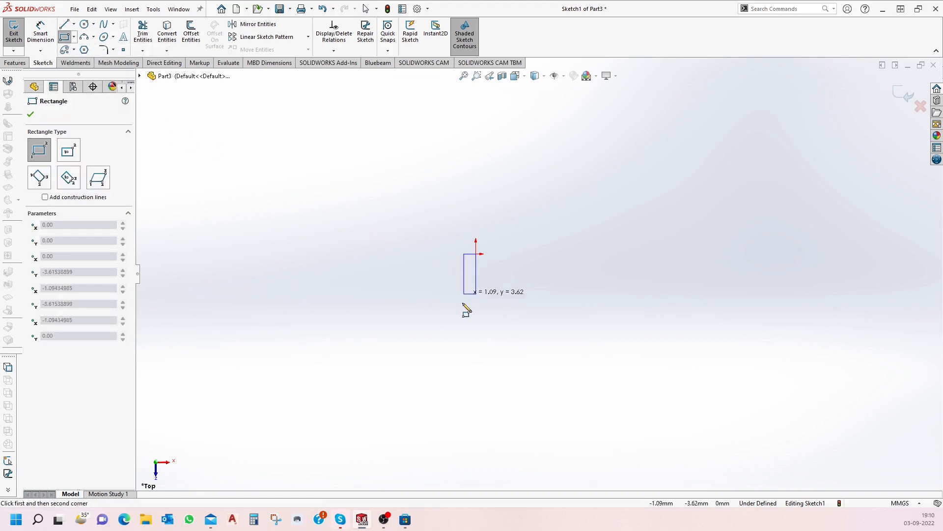
left_click(703, 130)
key("Escape")
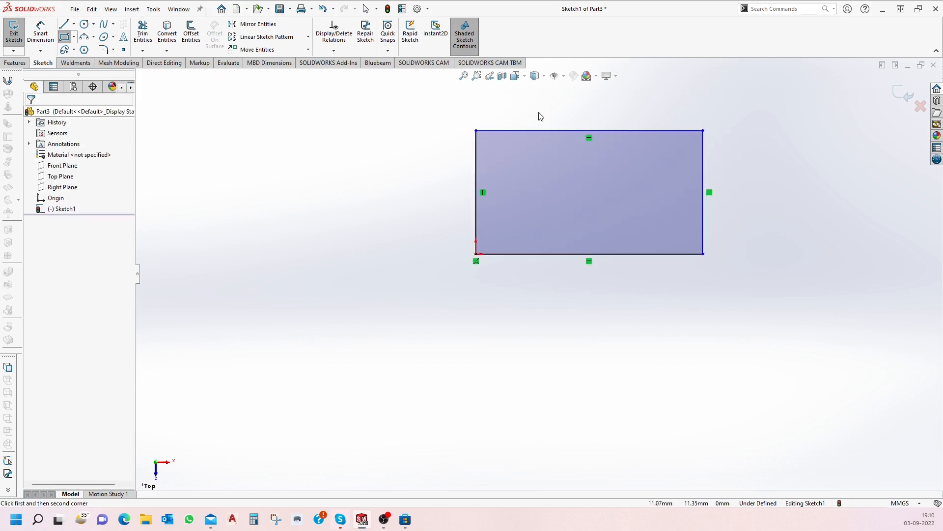
Add a smart dimension to the rectangle's left edge and set its height to 50 mm.
left_click(52, 30)
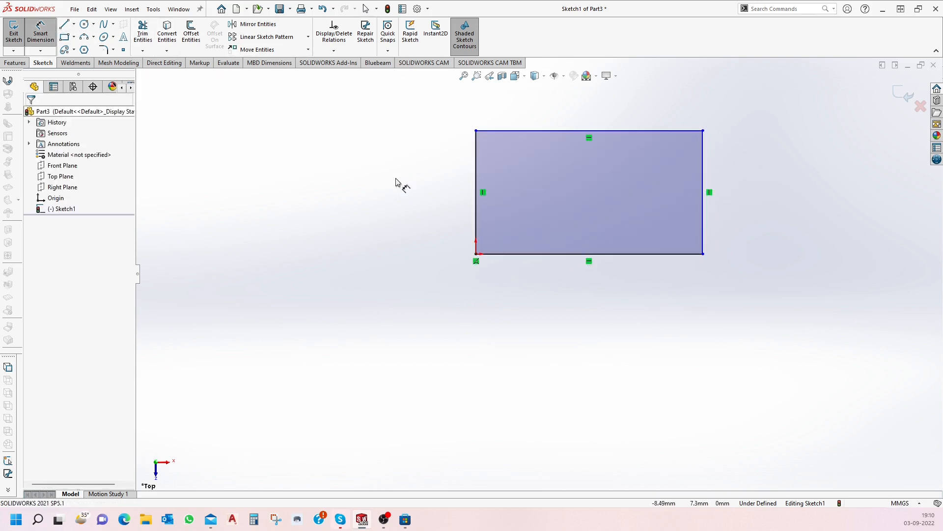
left_click(477, 187)
left_click(438, 218)
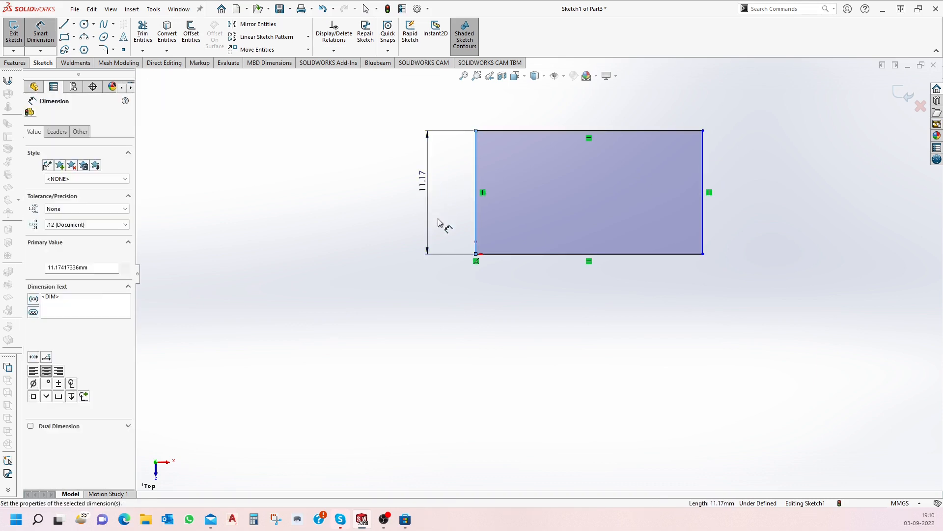
key("Return")
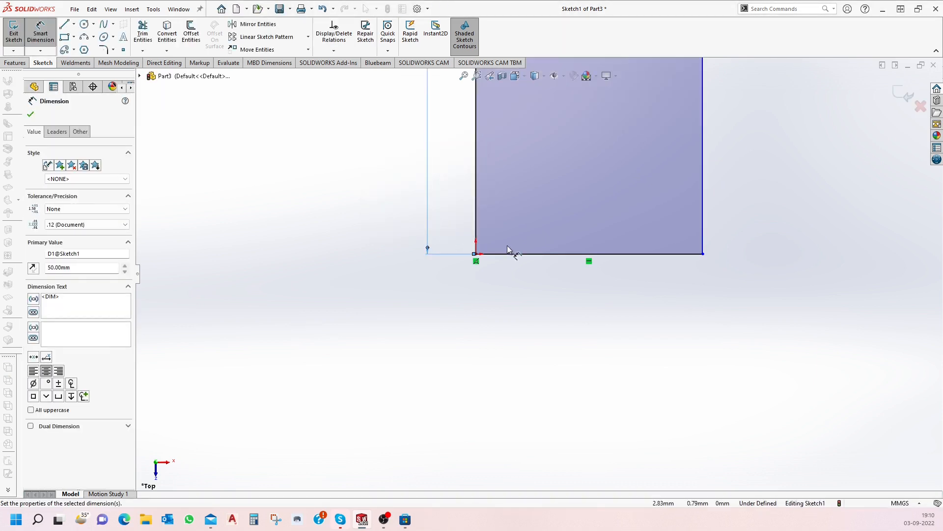
Dimension the rectangle's bottom edge, placing the dimension below it, and set the width to 100 mm.
left_click(517, 254)
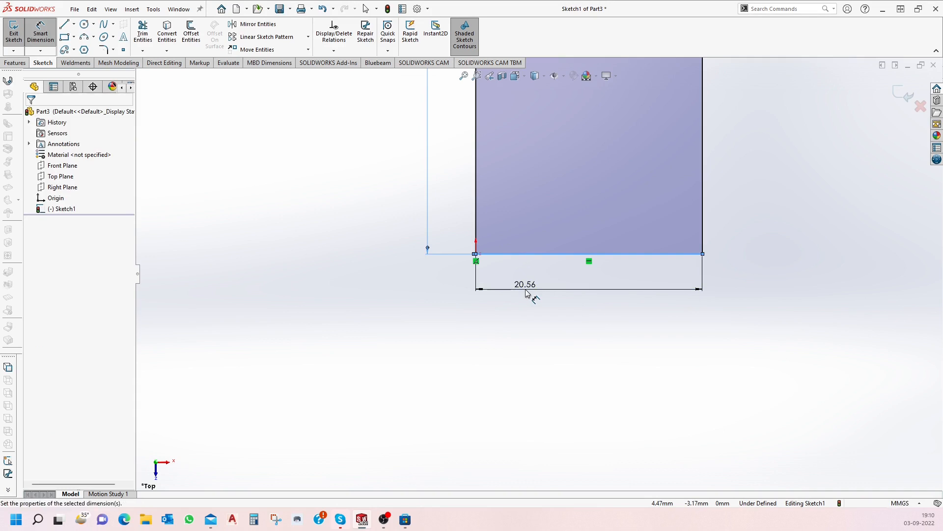
left_click(526, 294)
type("100")
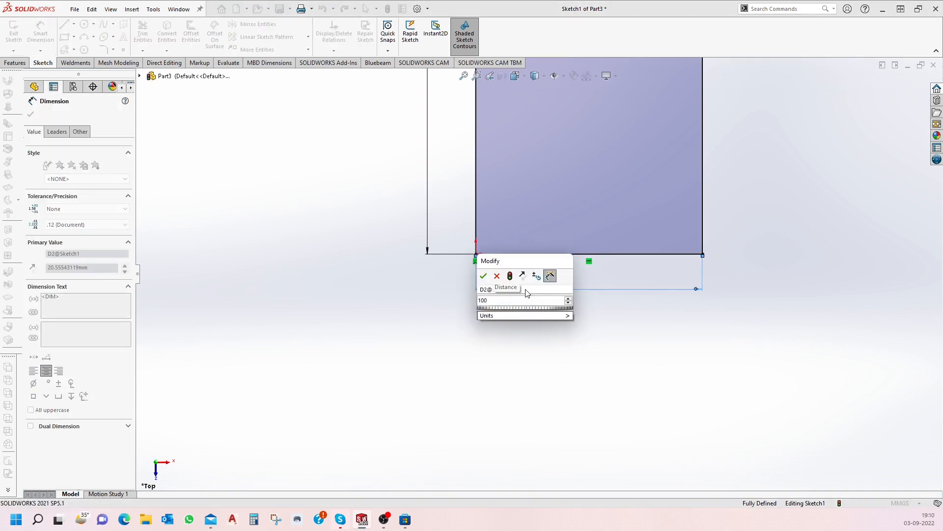
key("Return")
scroll(523, 287, "up", 10)
scroll(717, 177, "down", 4)
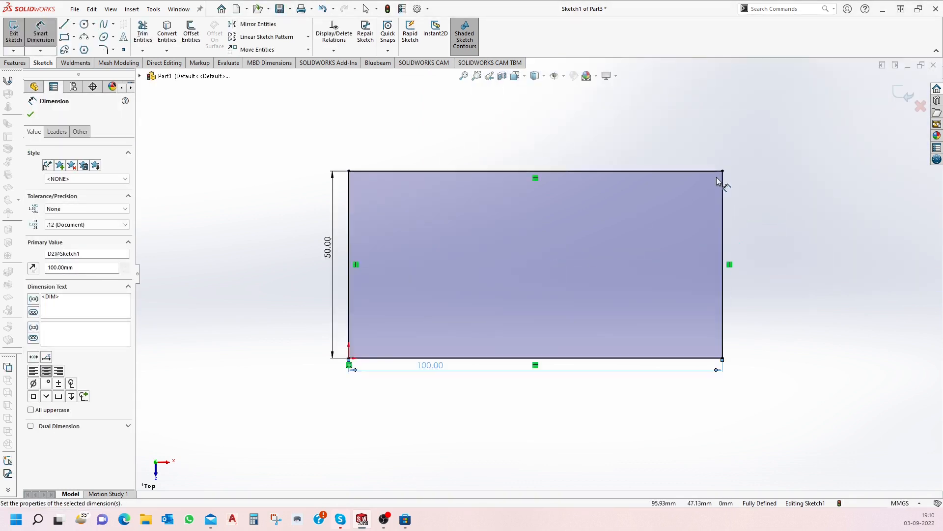
scroll(717, 177, "down", 1)
left_click(510, 141)
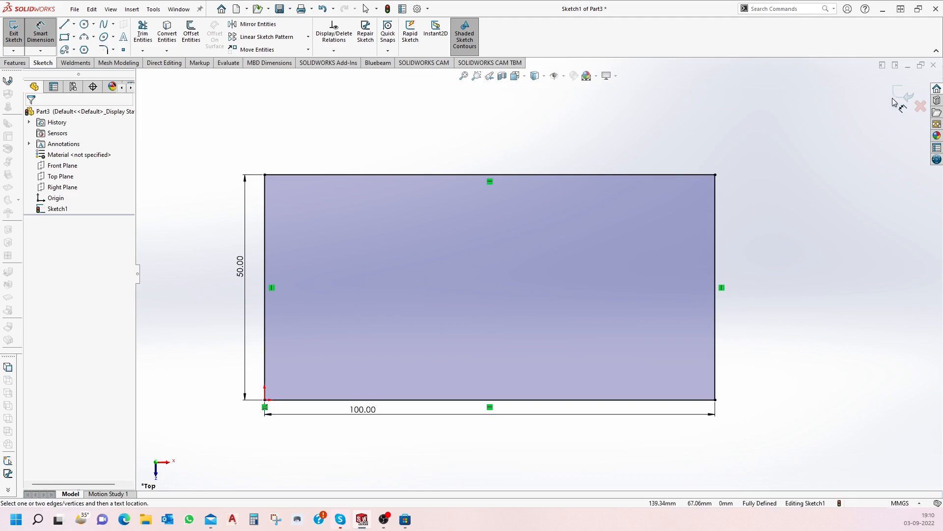
Leave the dimension command and delete the rectangle with both of its dimensions.
key("Escape")
mouse_move(190, 131)
left_mouse_down()
mouse_move(333, 226)
mouse_move(843, 464)
left_mouse_up()
key("Delete")
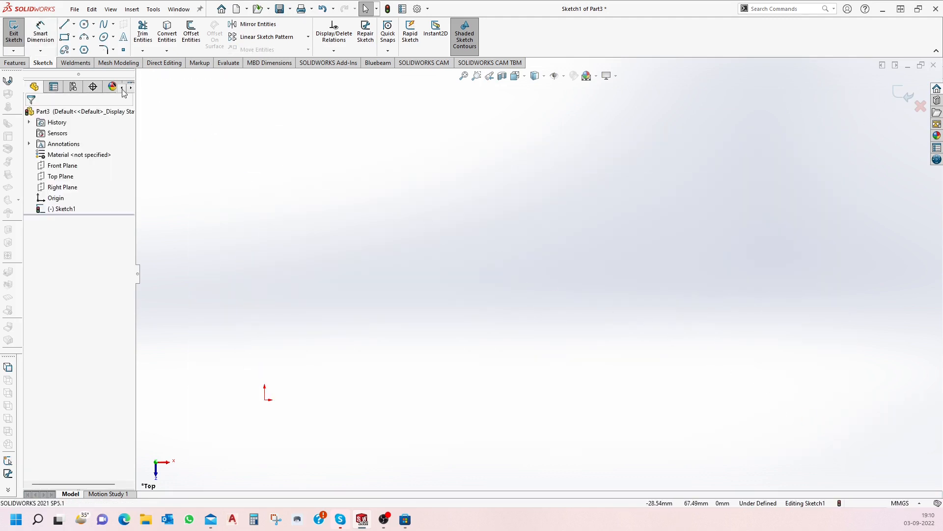
Sketch a parallelogram above and to the right of the origin, with a horizontal base about 36 mm long and sides slanting right.
left_click(73, 37)
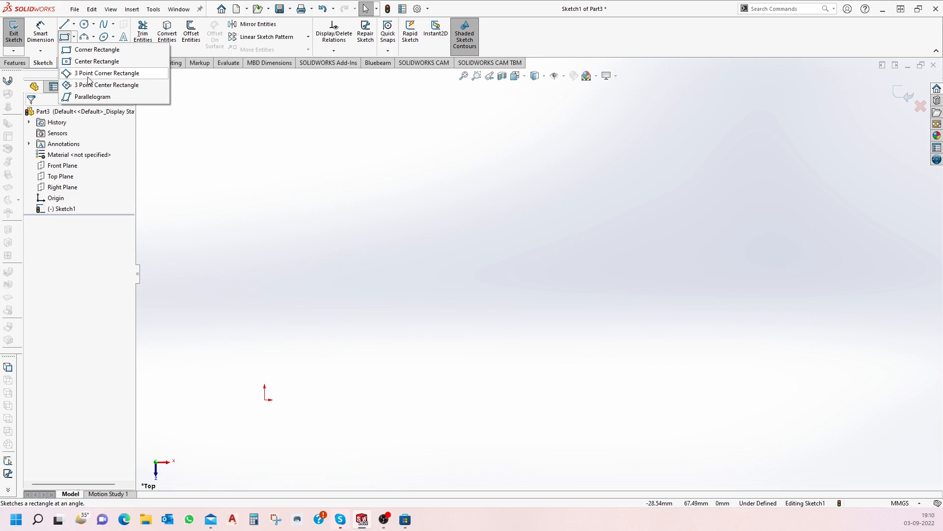
left_click(109, 98)
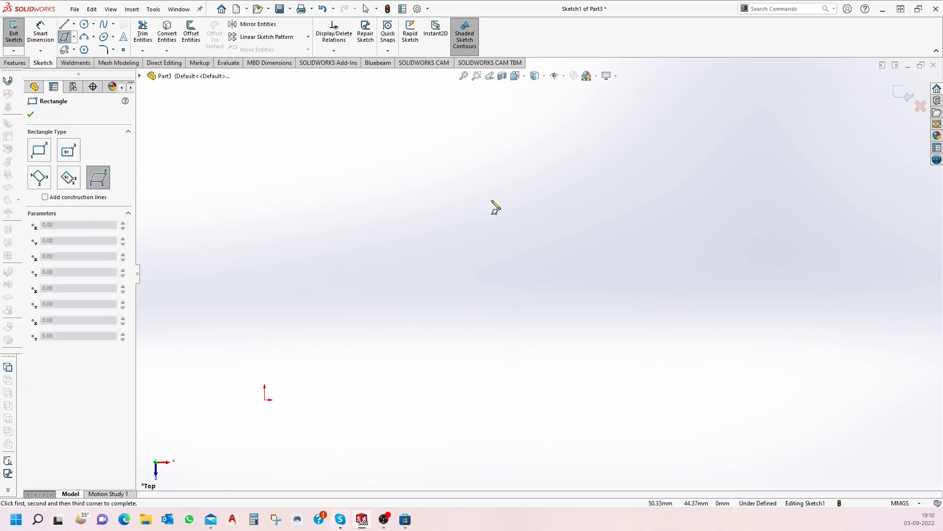
left_click(442, 304)
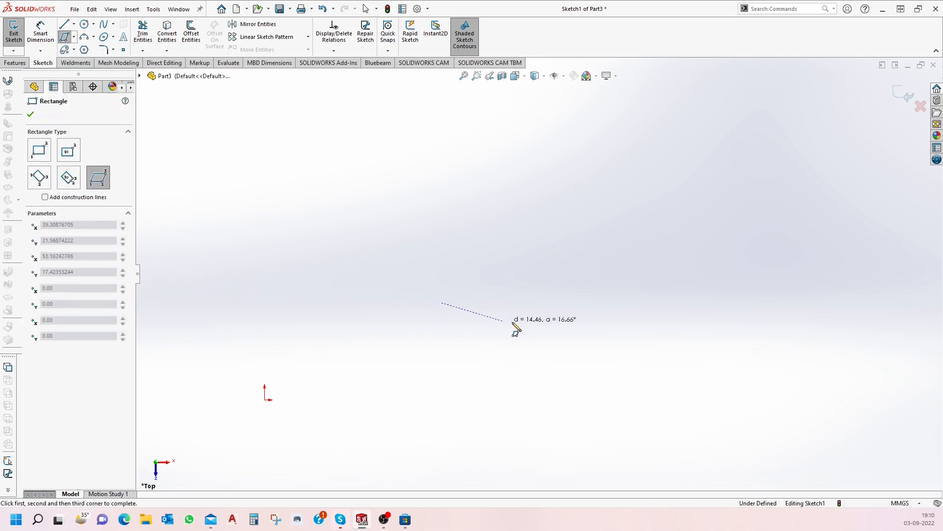
left_click(604, 302)
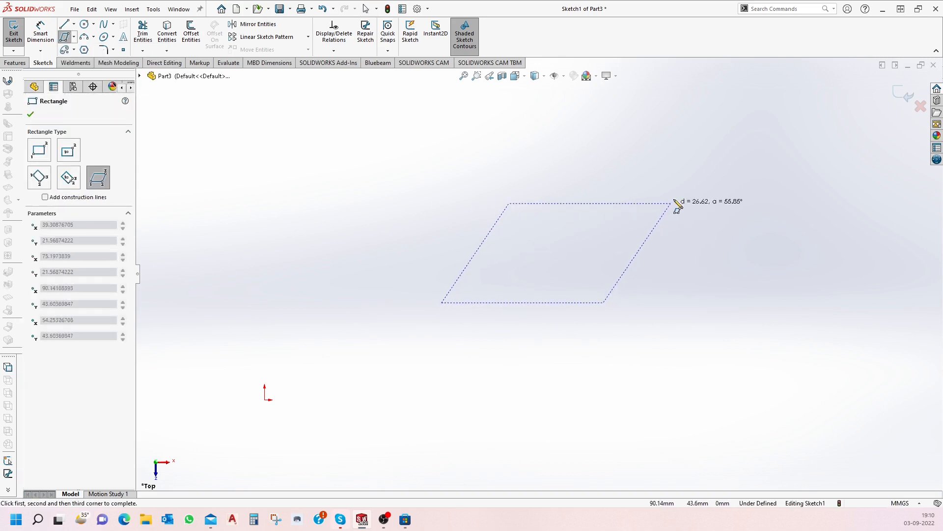
left_click(686, 176)
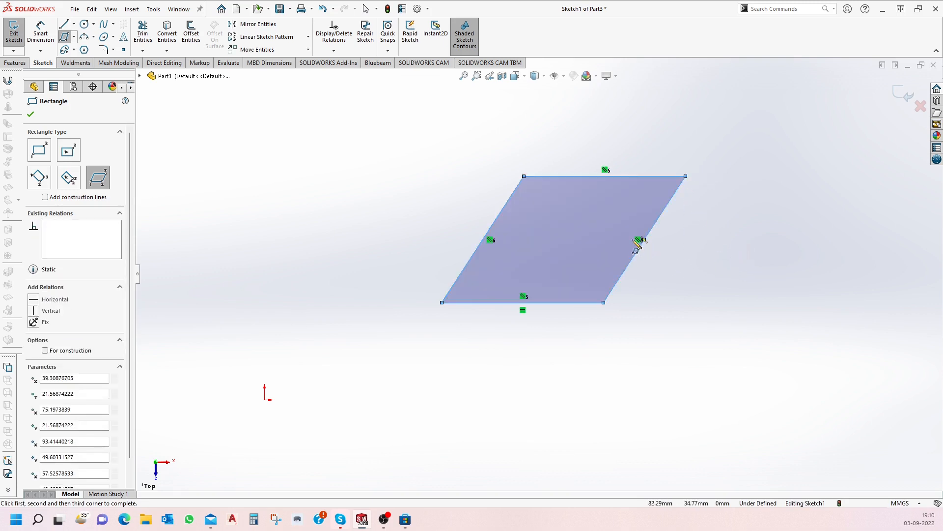
End the parallelogram command and delete the whole parallelogram from the sketch.
key("Escape")
left_click_drag(373, 130, 743, 377)
key("Delete")
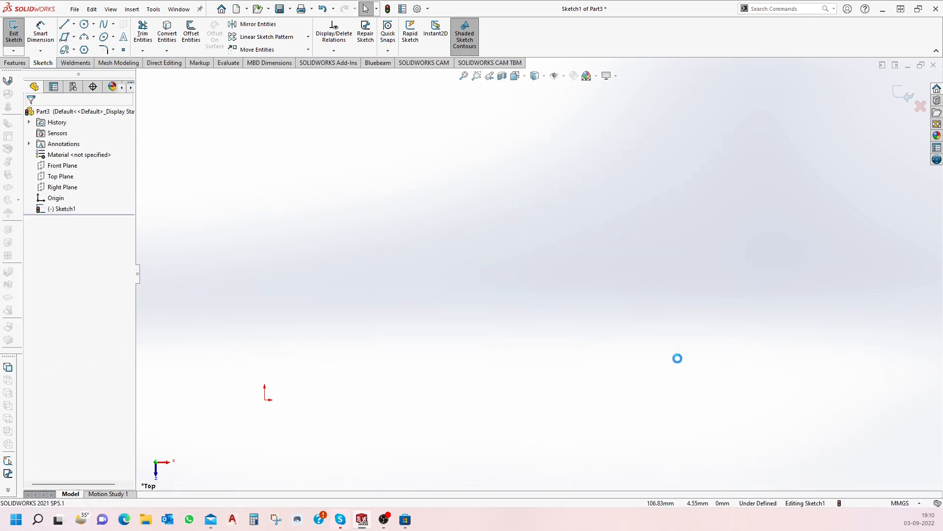
Sketch a horizontal straight slot above the origin, about 37 mm between its arc centres and 20 mm wide.
left_click(73, 50)
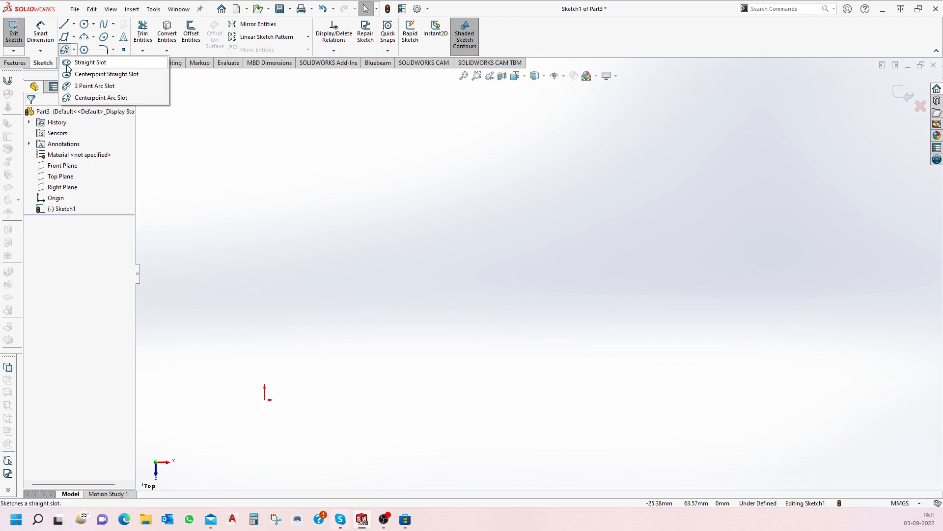
left_click(68, 62)
left_click(392, 216)
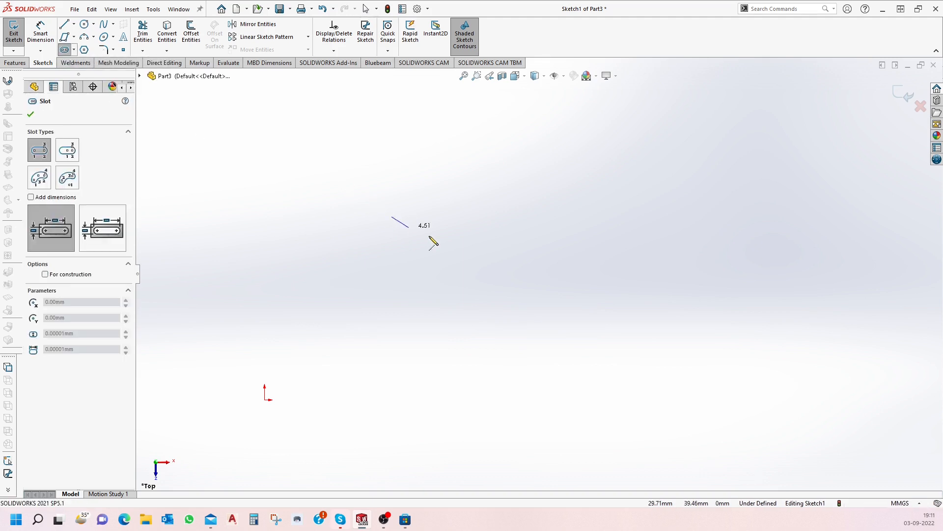
left_click(560, 217)
left_click(590, 262)
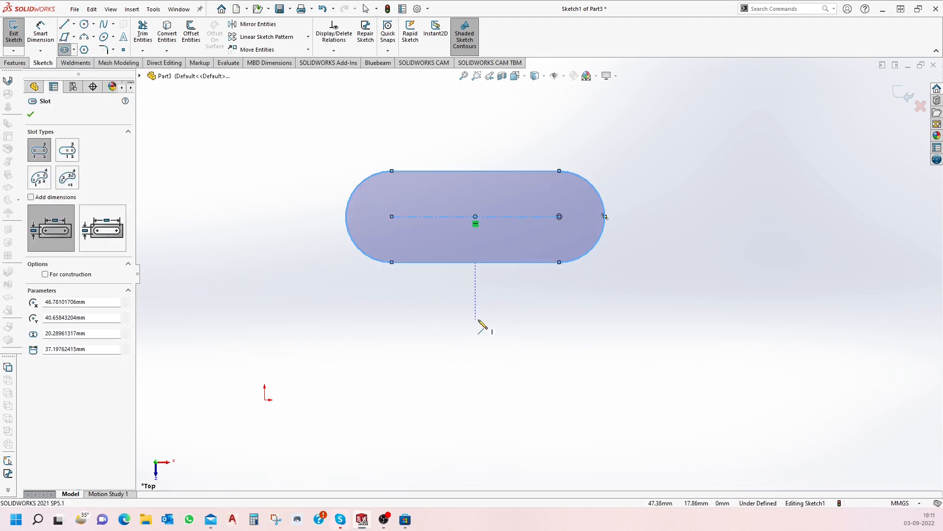
End the slot command and delete the straight slot from the sketch.
key("Escape")
left_click_drag(268, 107, 625, 300)
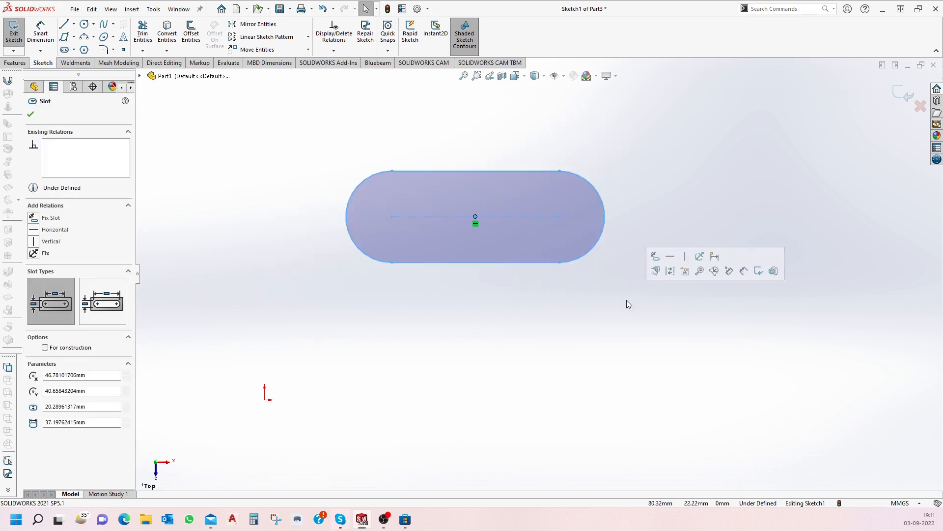
key("Delete")
Sketch a horizontal centerpoint straight slot, about 53 mm between its arc centres and 22 mm wide.
left_click(74, 50)
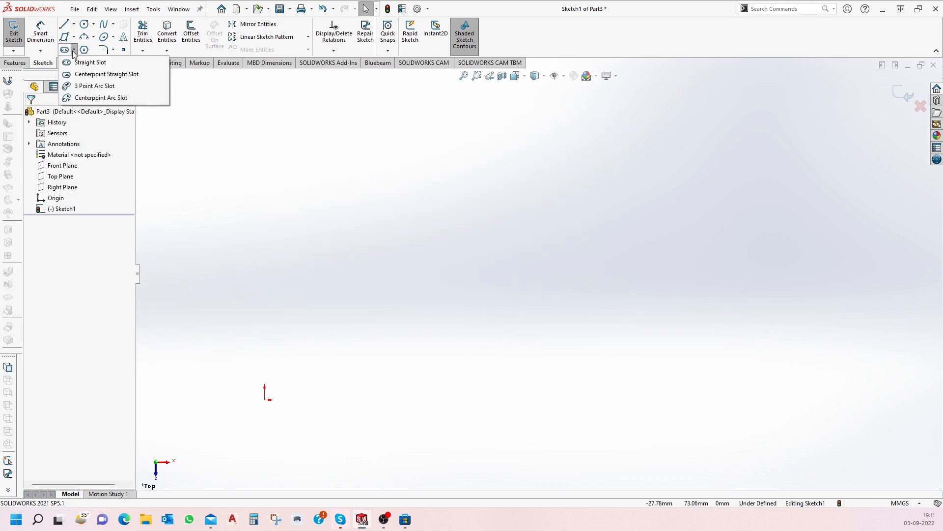
left_click(76, 78)
left_click(443, 274)
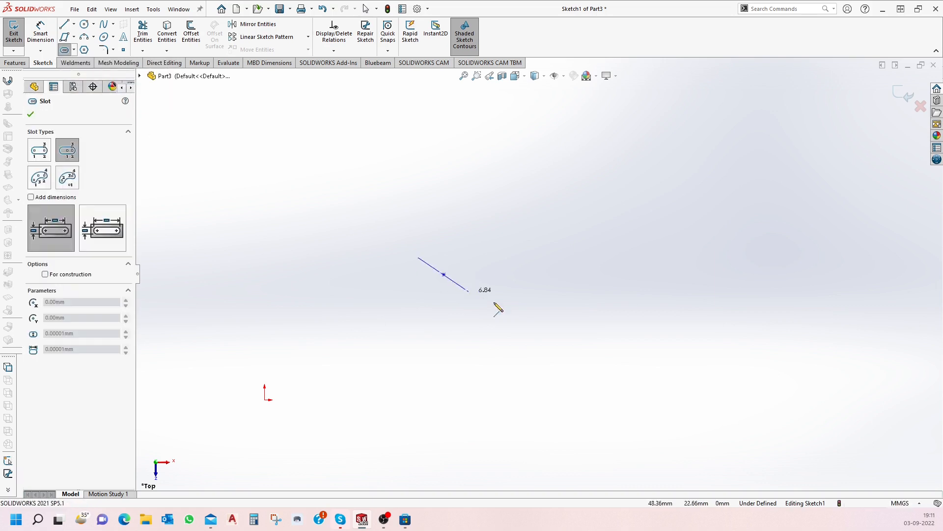
left_click(564, 274)
left_click(600, 326)
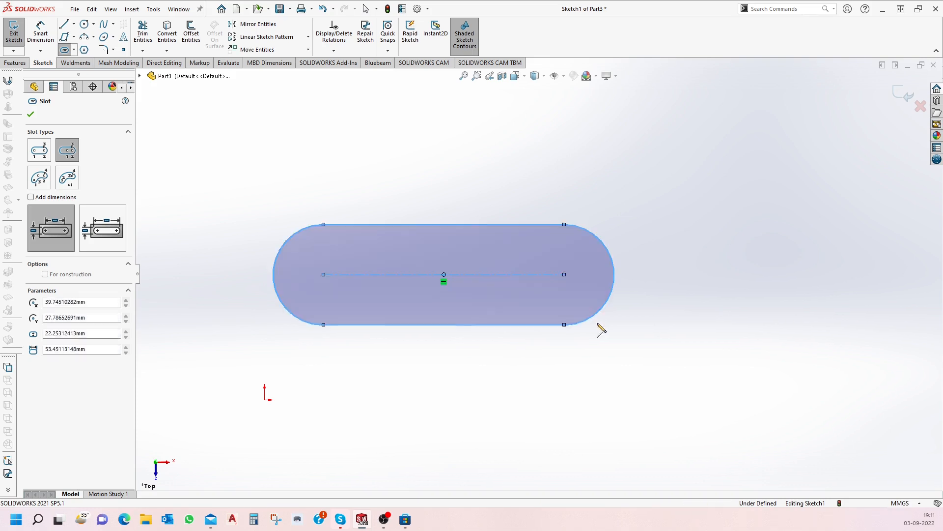
End the slot command and delete the centerpoint straight slot.
key("Escape")
left_click_drag(231, 192, 755, 354)
key("Delete")
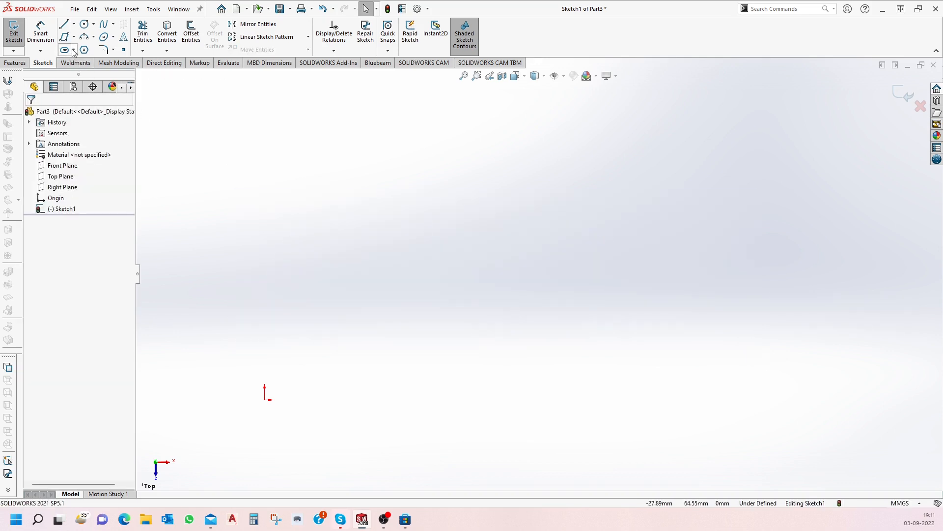
Sketch a 3 point arc slot bulging to the left, about 18 mm in centreline radius, 85° in sweep, and 12 mm wide.
left_click(74, 50)
left_click(88, 85)
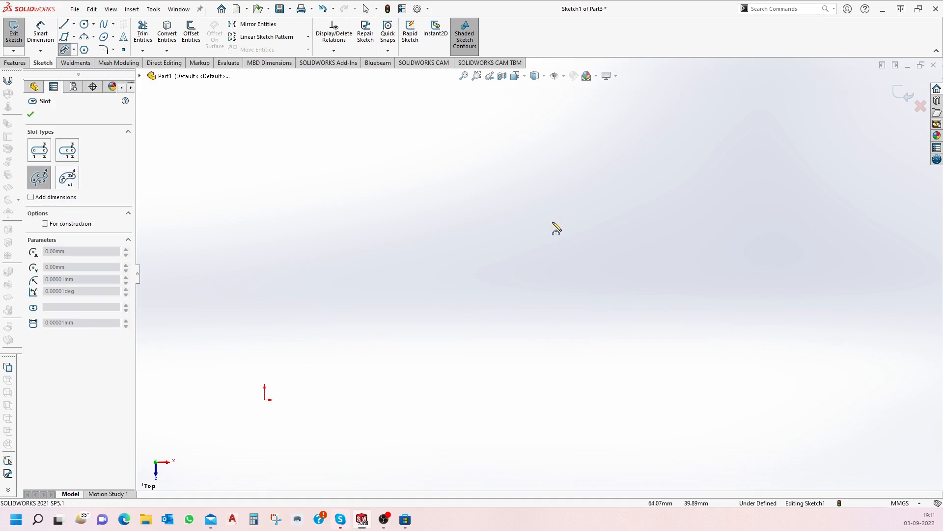
left_click(595, 120)
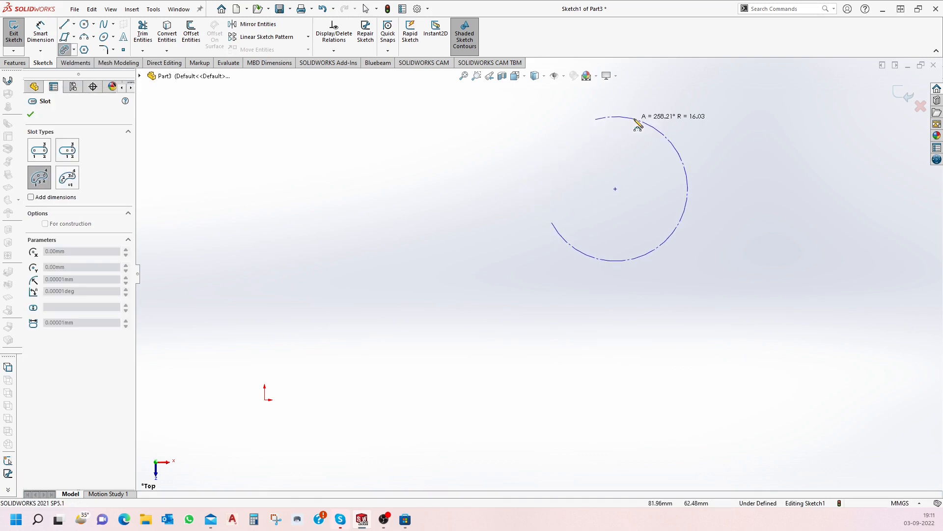
left_click(569, 151)
left_click(592, 158)
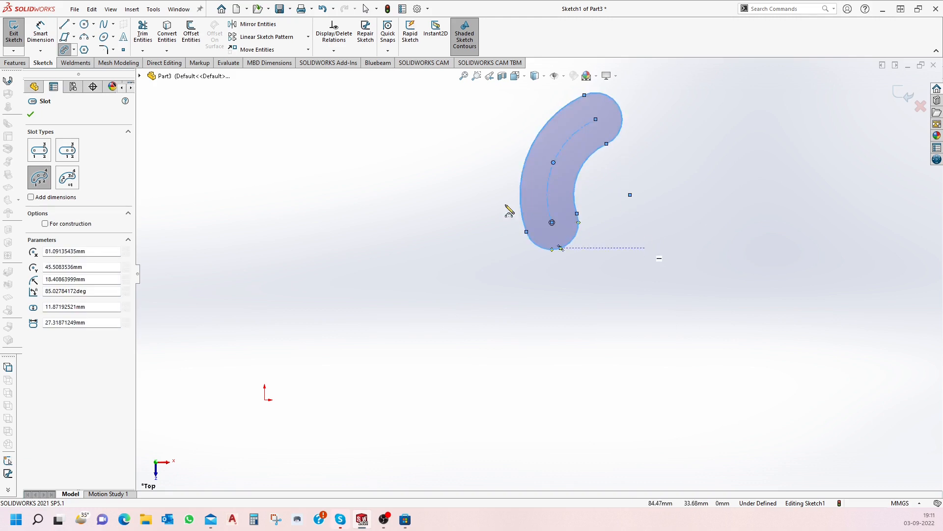
Sketch a centerpoint arc slot to the left of the existing slot, about 18 mm in centreline radius, 110° in sweep, and 9 mm wide.
key("Escape")
left_click(73, 50)
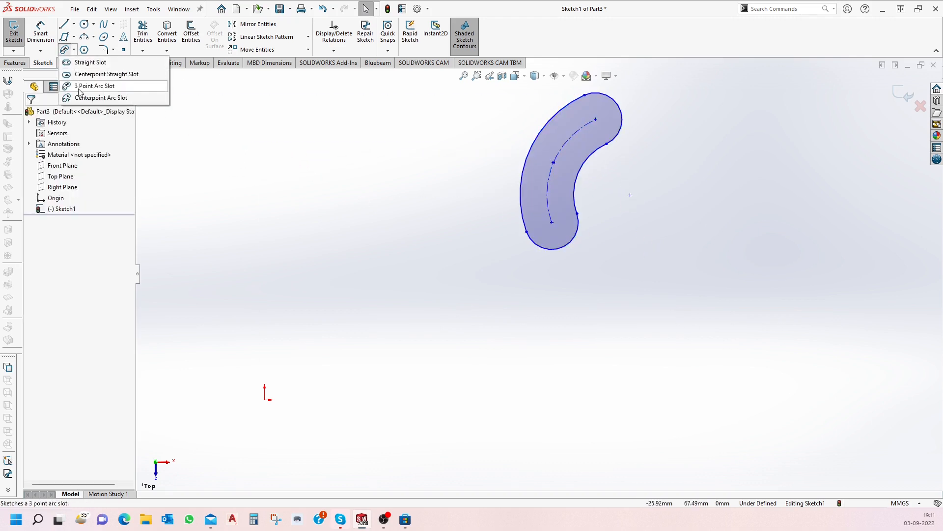
left_click(93, 98)
left_click(345, 302)
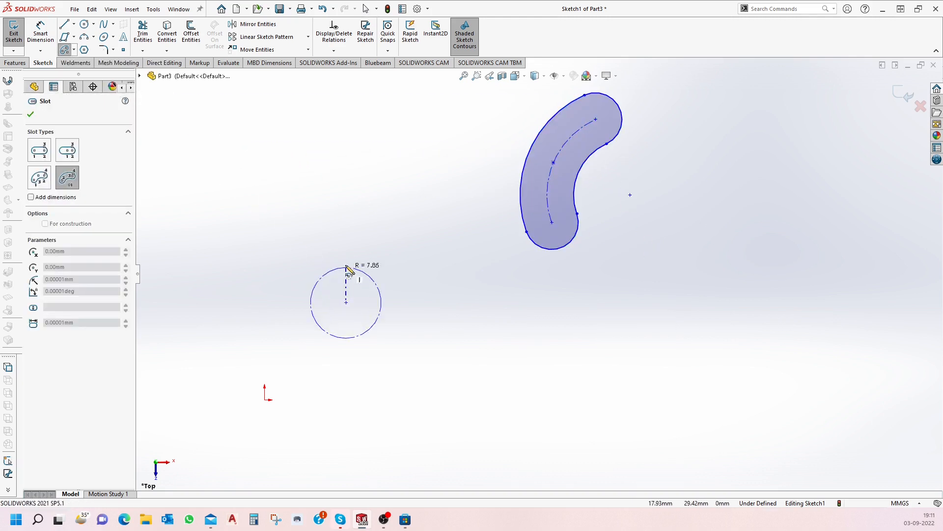
left_click(347, 222)
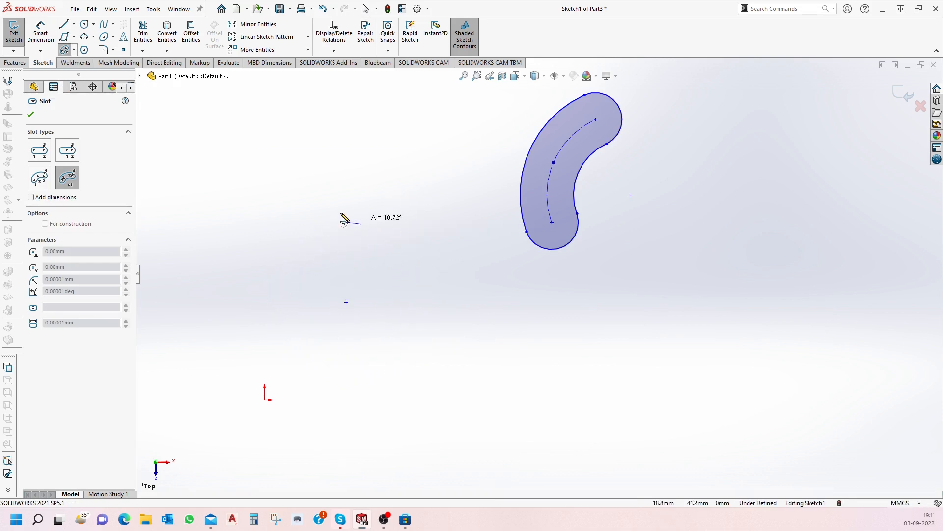
left_click(270, 330)
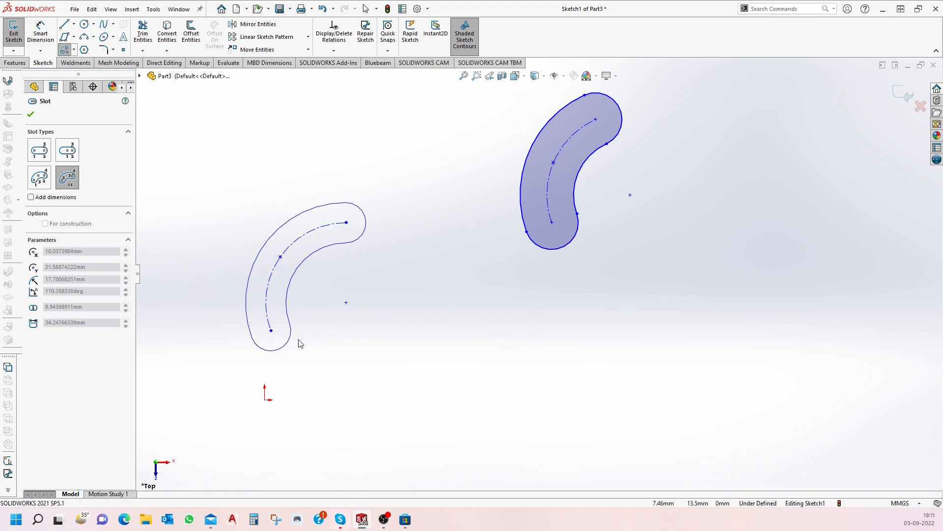
left_click(300, 342)
key("Escape")
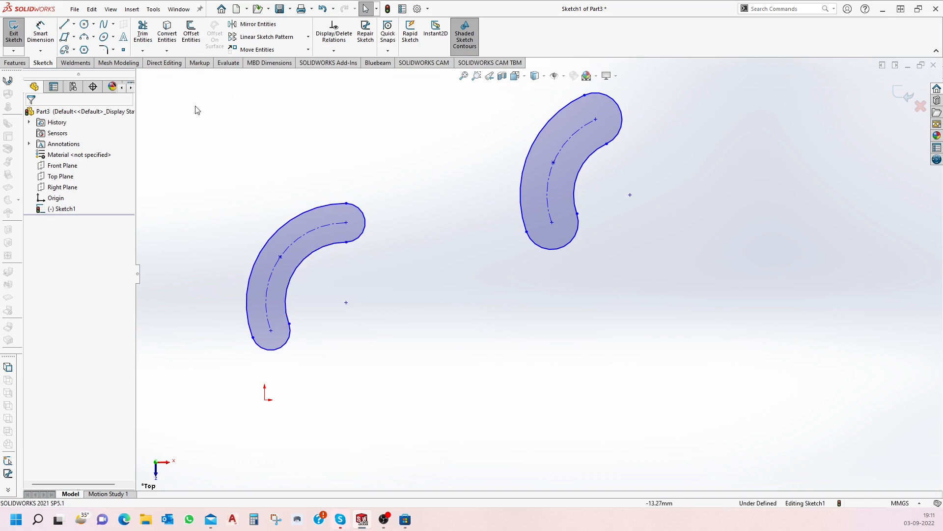
Delete both arc slots from the sketch.
scroll(368, 196, "down", 3)
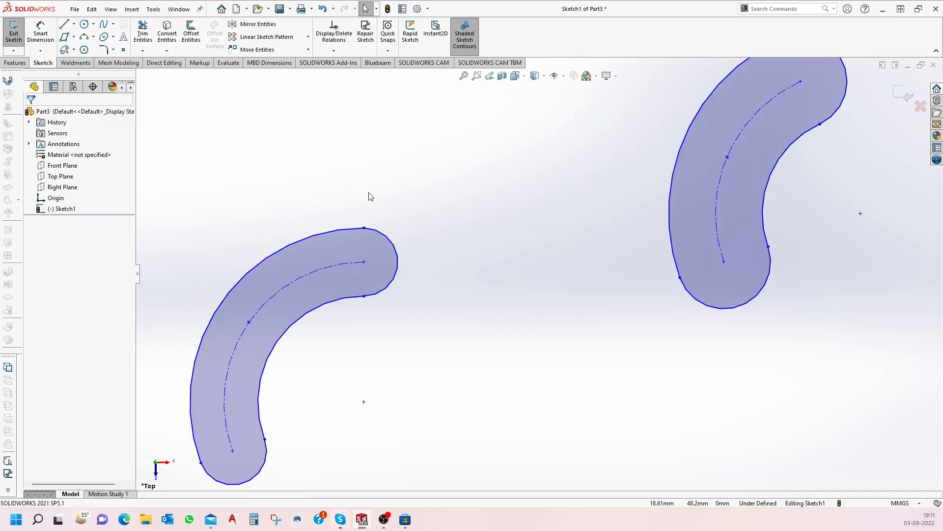
scroll(367, 192, "up", 4)
left_click_drag(329, 133, 714, 377)
key("Delete")
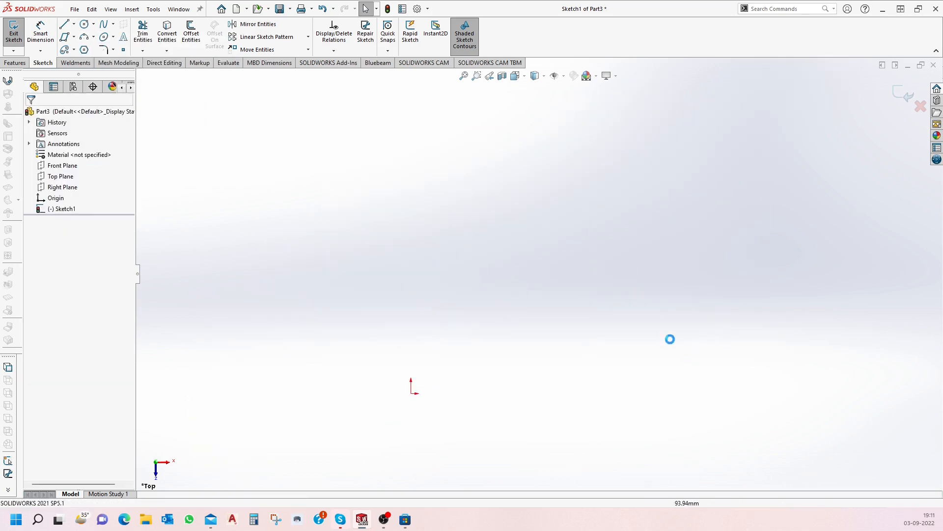
Sketch a center-based circle of about 22.7 mm radius above the origin.
left_click(93, 29)
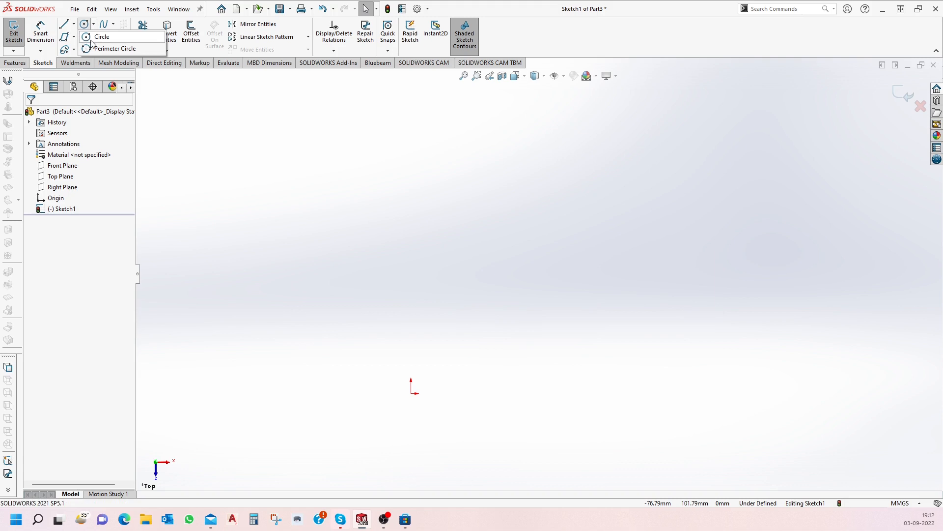
left_click(94, 27)
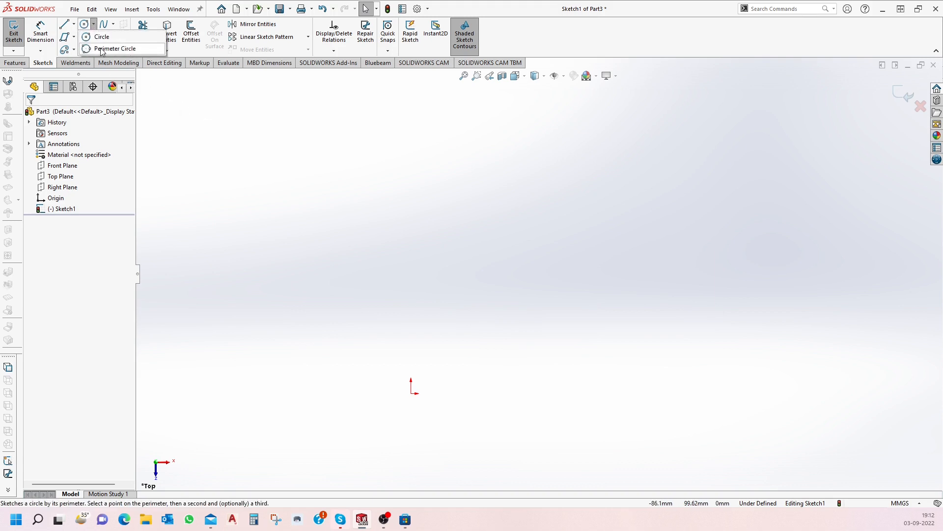
left_click(101, 37)
left_click(419, 231)
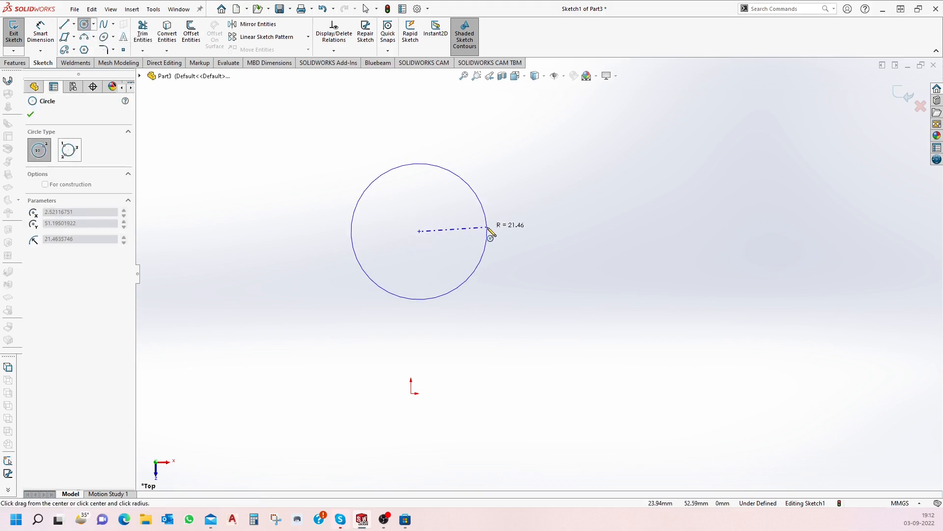
left_click(492, 231)
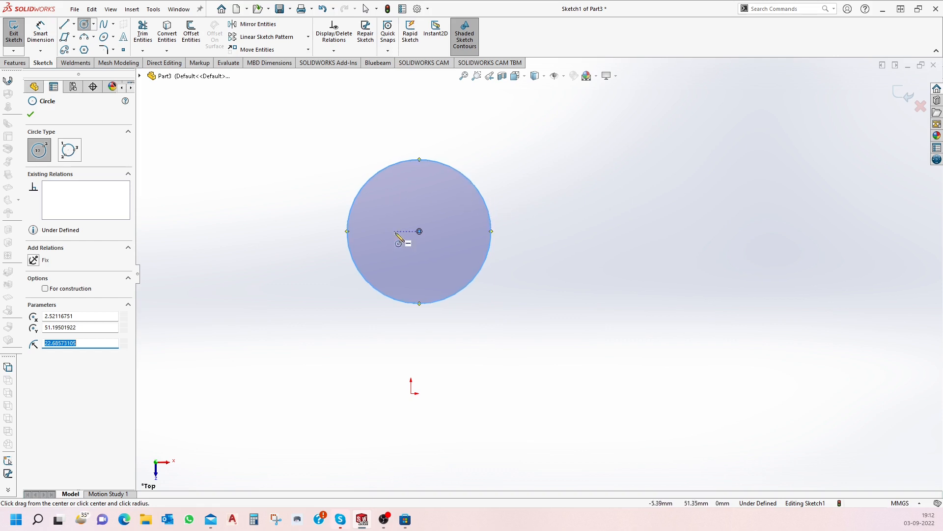
key("Escape")
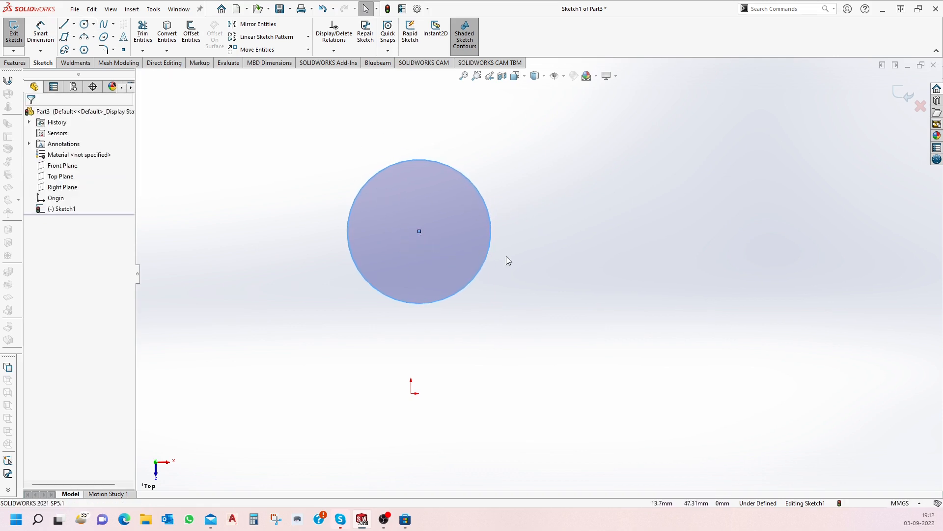
Move the circle's centre onto the origin so it becomes coincident, and examine the relation up close.
mouse_move(419, 233)
left_mouse_down()
mouse_move(411, 393)
mouse_move(403, 392)
mouse_move(410, 393)
left_mouse_up()
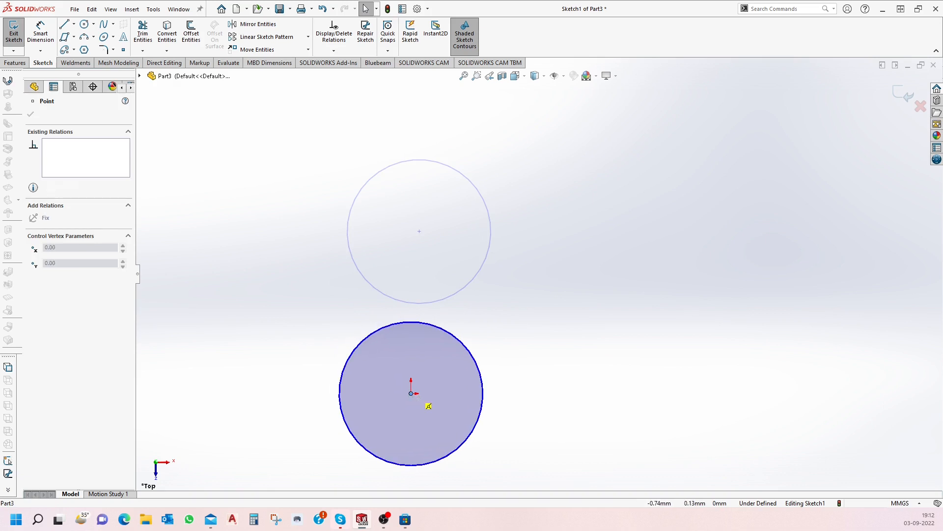
scroll(418, 406, "up", 5)
scroll(562, 272, "down", 10)
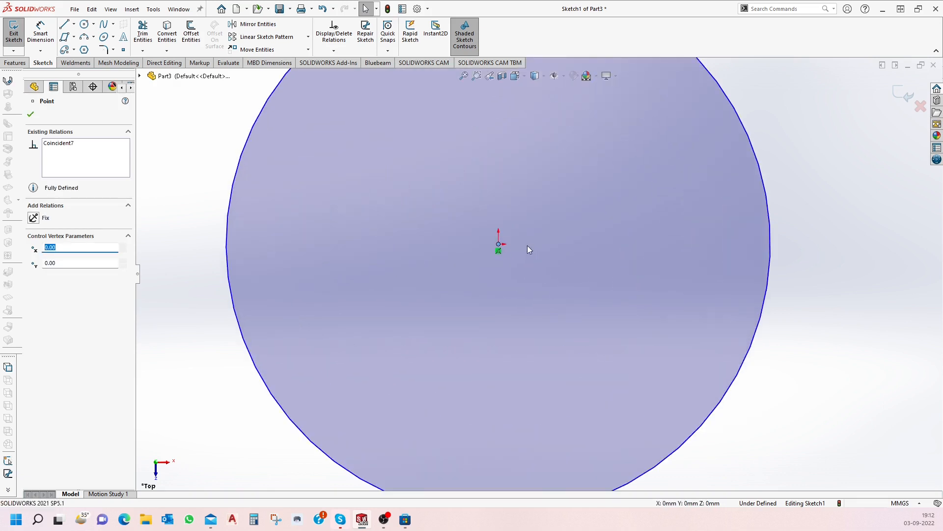
scroll(511, 253, "down", 3)
left_click_drag(509, 247, 504, 266)
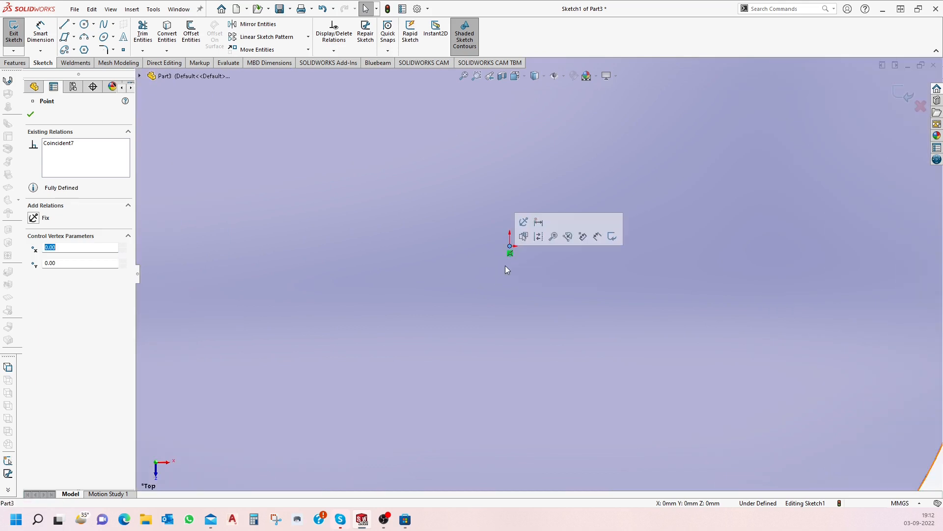
scroll(539, 275, "up", 5)
scroll(539, 275, "down", 3)
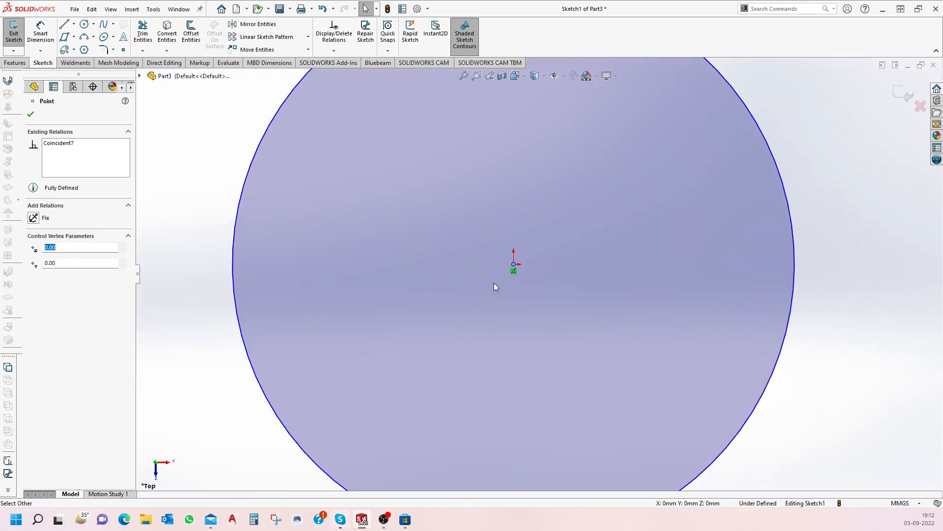
scroll(494, 282, "up", 4)
scroll(457, 259, "up", 3)
left_click(396, 234)
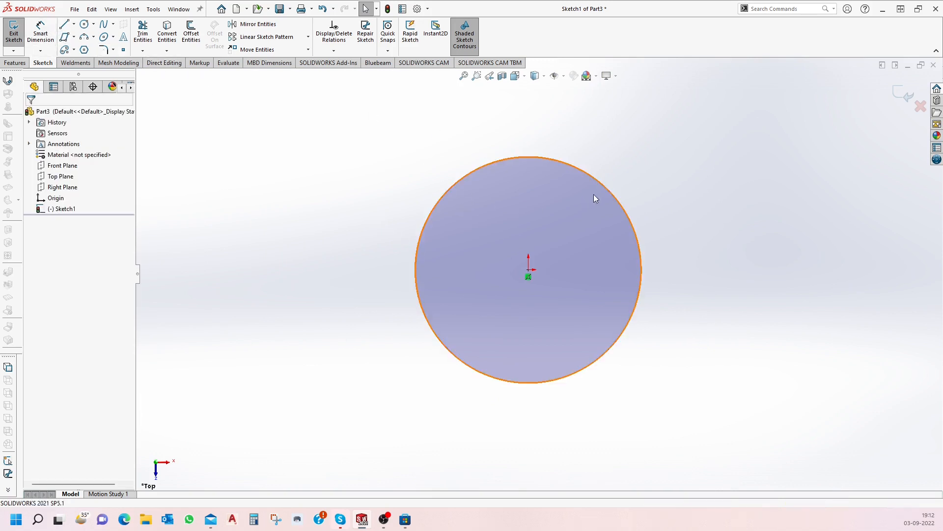
Add a diameter dimension to the circle with Smart Dimension, accepting the proposed value.
left_click(607, 192)
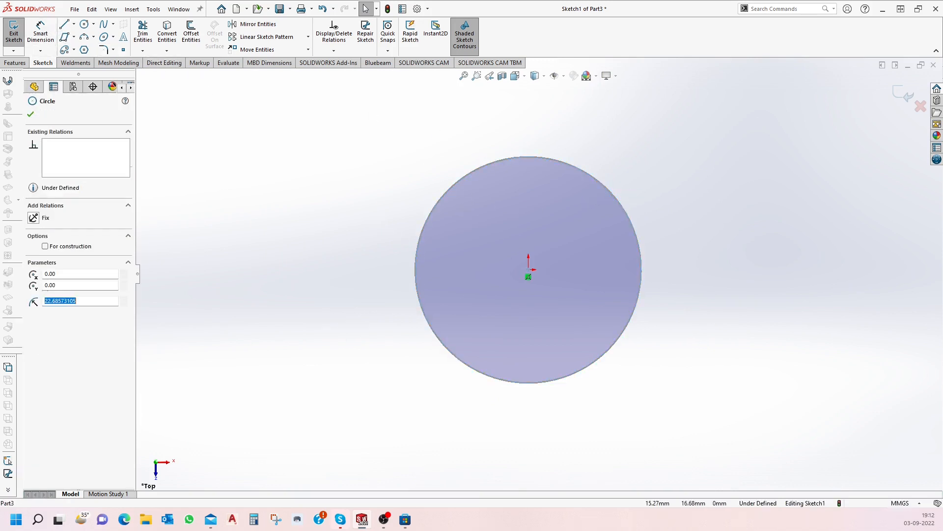
left_click(652, 199)
left_click(41, 36)
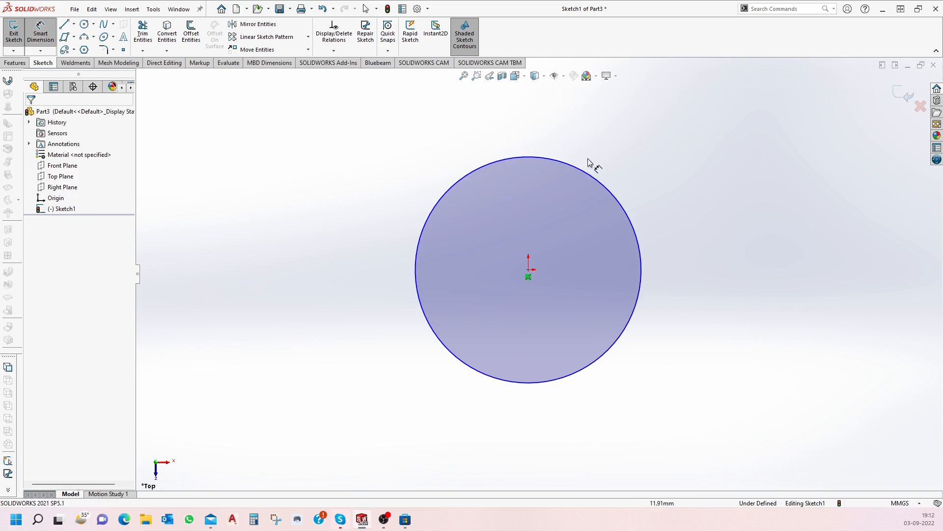
left_click(593, 178)
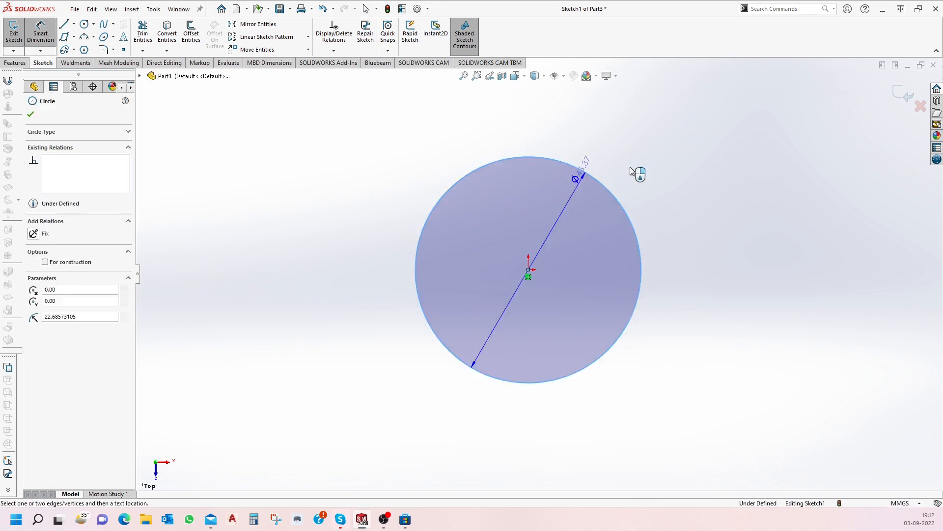
left_click(638, 178)
left_click(642, 207)
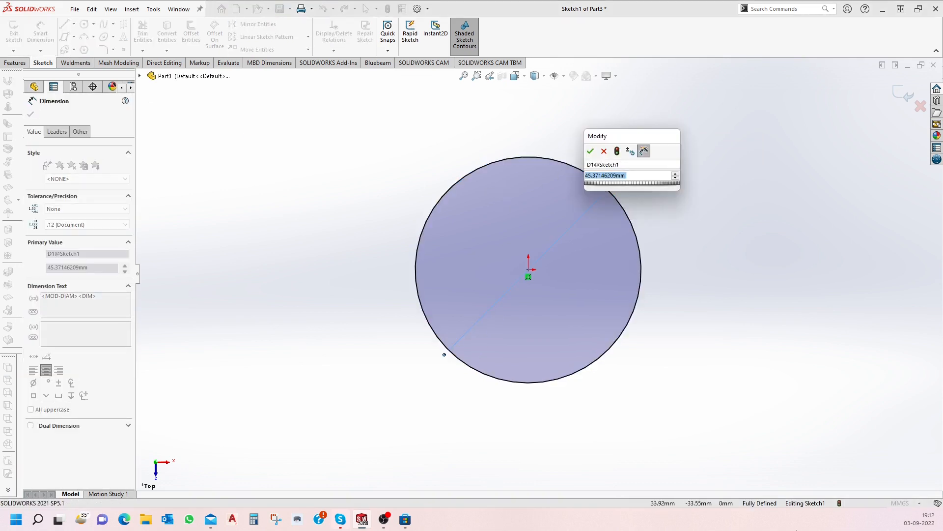
key("Return")
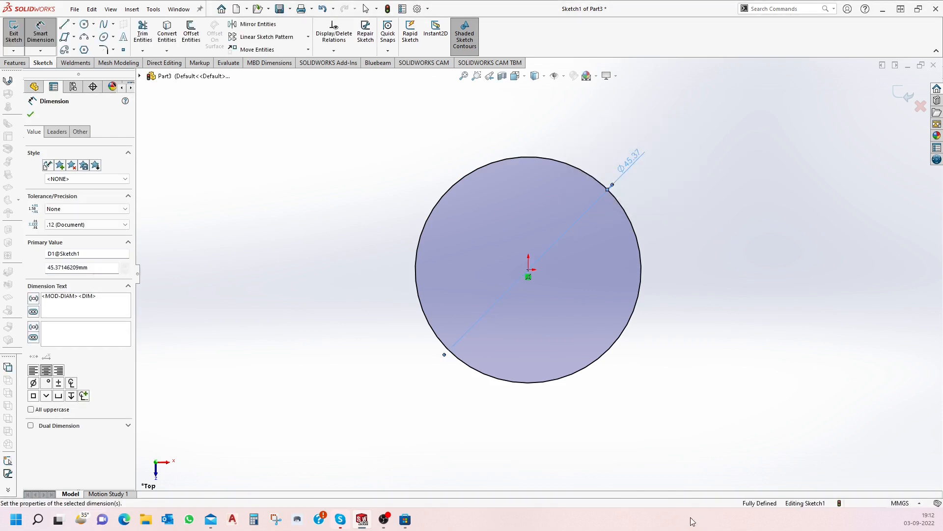
key("Escape")
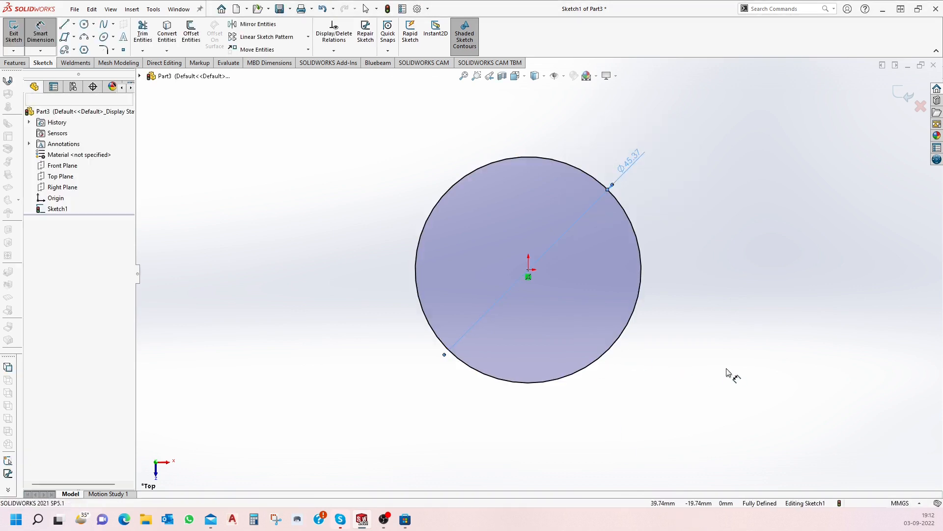
Try to move the dimensioned circle, and delete it together with its diameter dimension.
left_click_drag(658, 367, 601, 319)
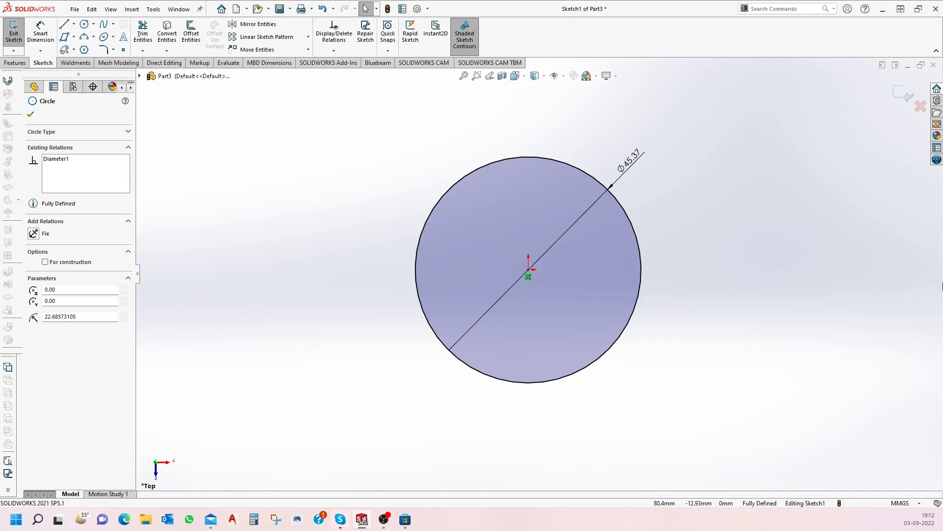
left_click(414, 152)
left_click_drag(380, 125, 769, 443)
key("Delete")
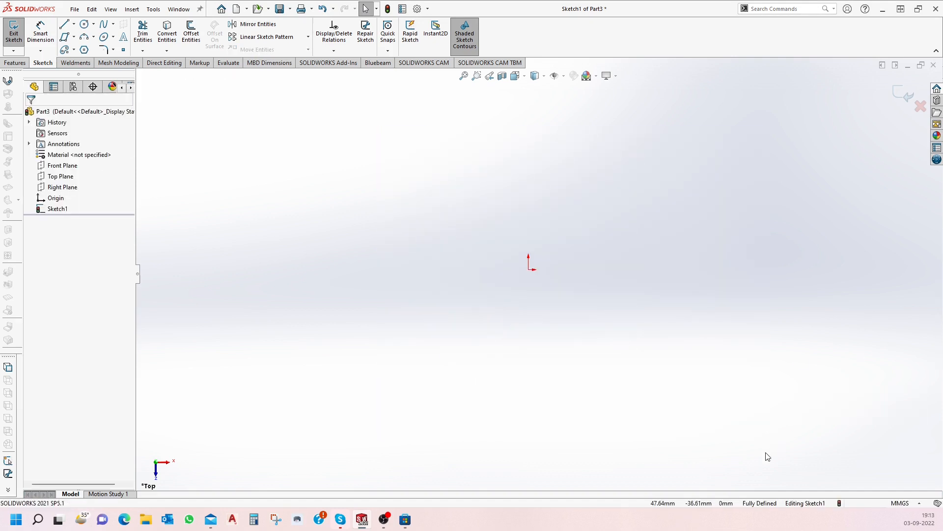
Sketch a perimeter circle through three points so that it surrounds the origin.
left_click(94, 24)
left_click(109, 47)
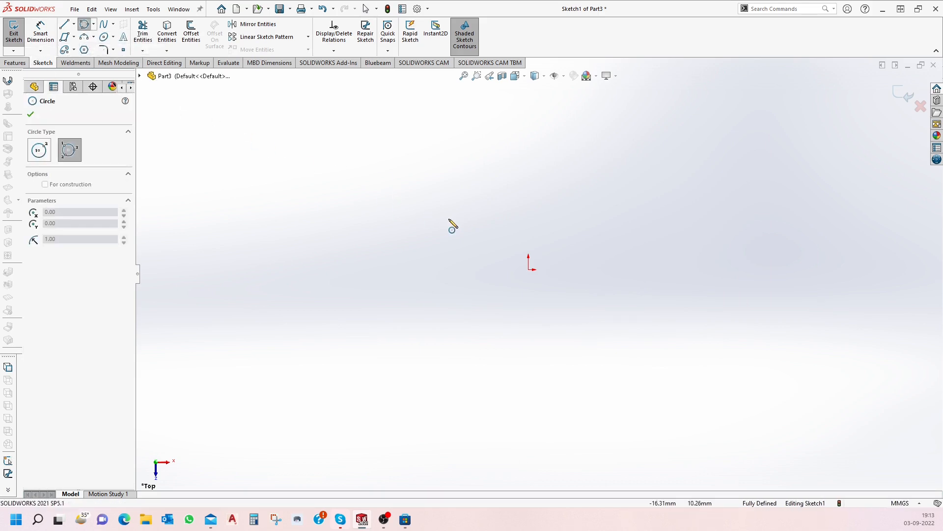
left_click(507, 209)
left_click(613, 285)
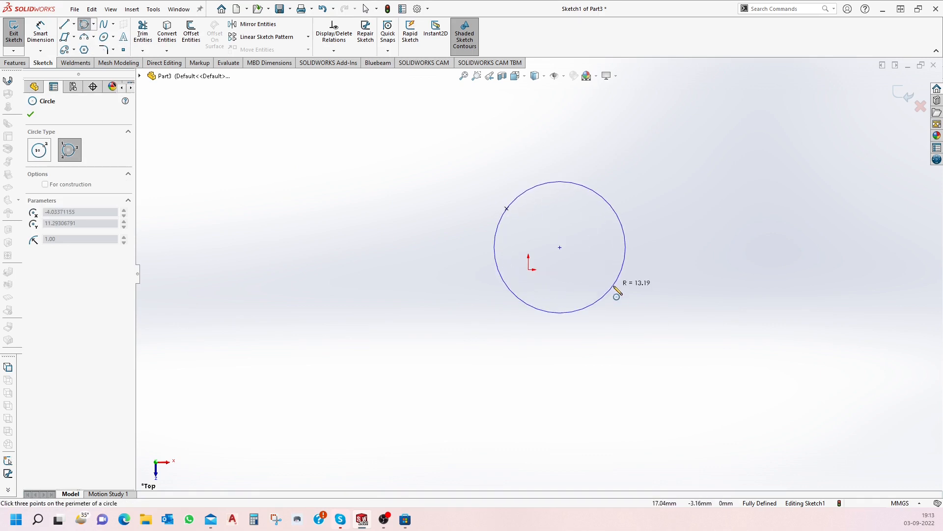
left_click(545, 359)
key("Escape")
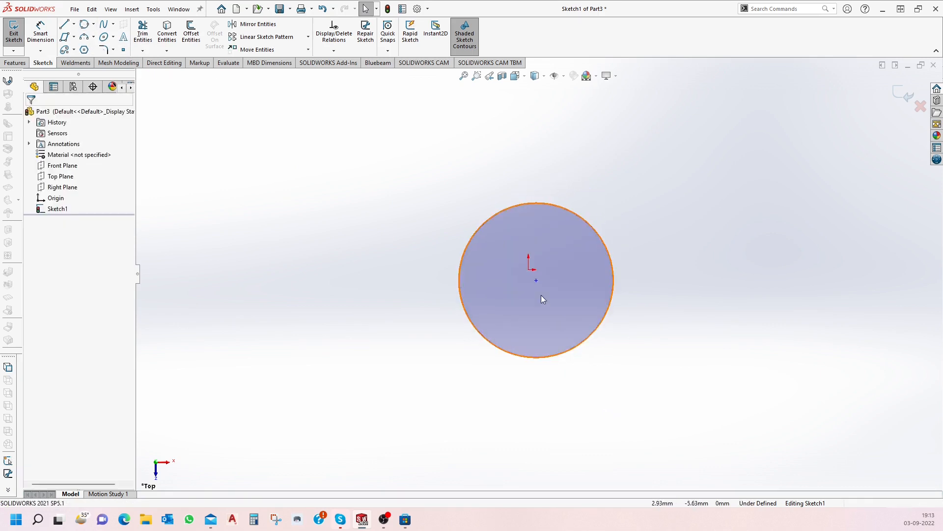
Move the perimeter circle's centre onto the origin, and delete the circle.
mouse_move(536, 280)
left_mouse_down()
mouse_move(482, 290)
mouse_move(534, 249)
mouse_move(528, 269)
left_mouse_up()
left_click(610, 351)
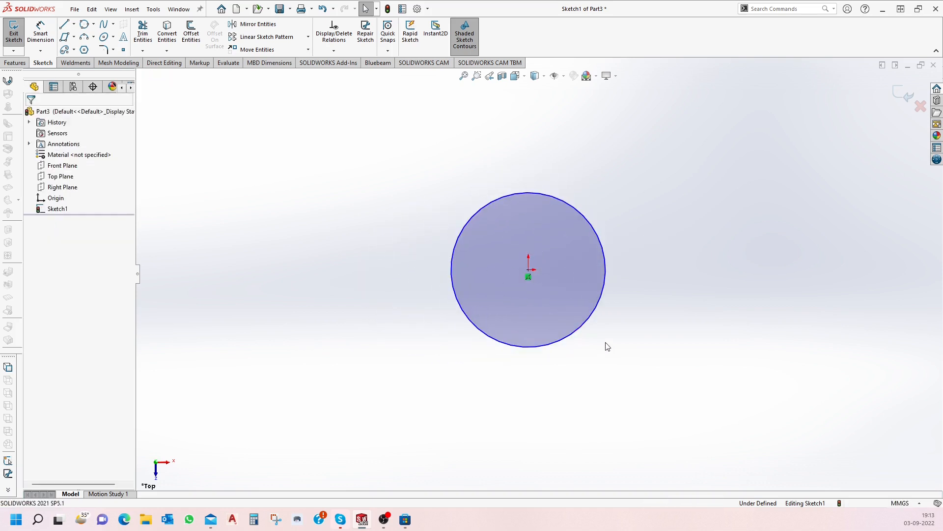
left_click_drag(416, 185, 630, 400)
key("Delete")
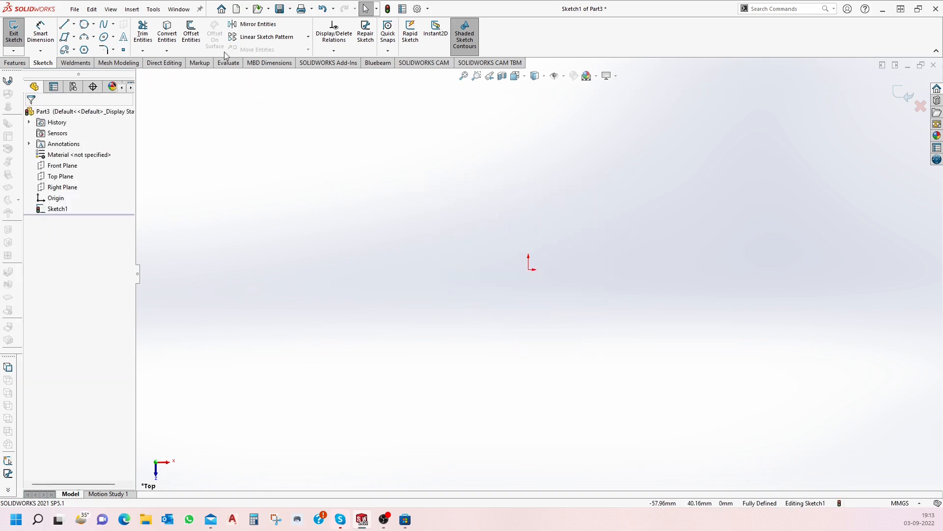
Sketch a centerpoint arc centred on the origin, about 11.3 mm in radius and 100° in sweep, bulging to the upper left.
left_click(94, 37)
left_click(93, 38)
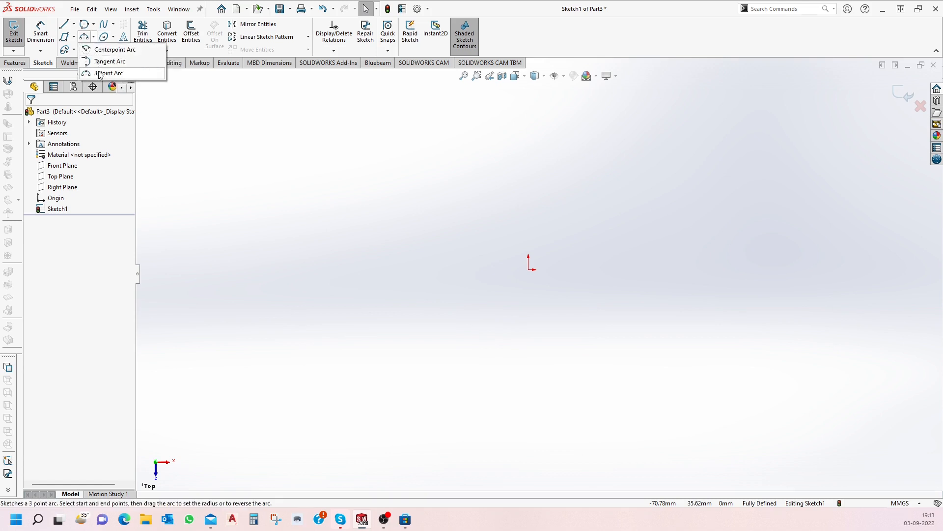
left_click(99, 50)
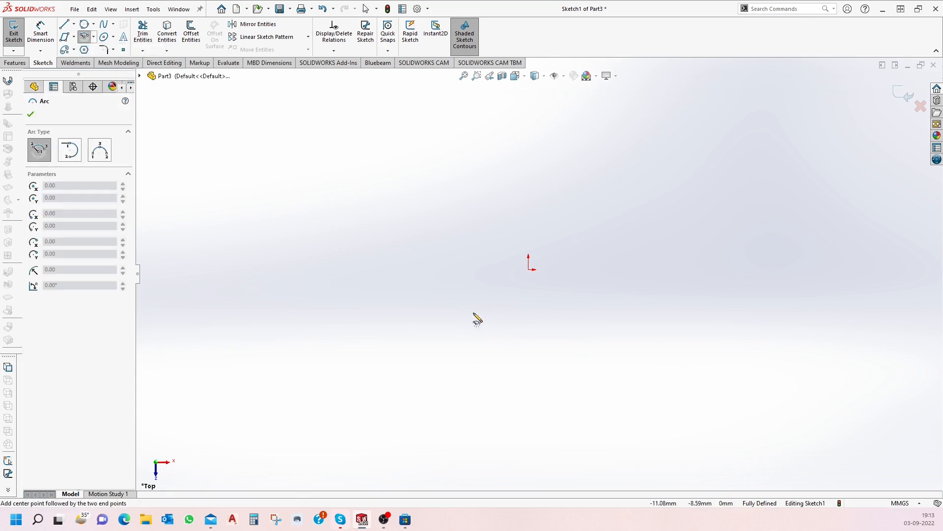
left_click(529, 269)
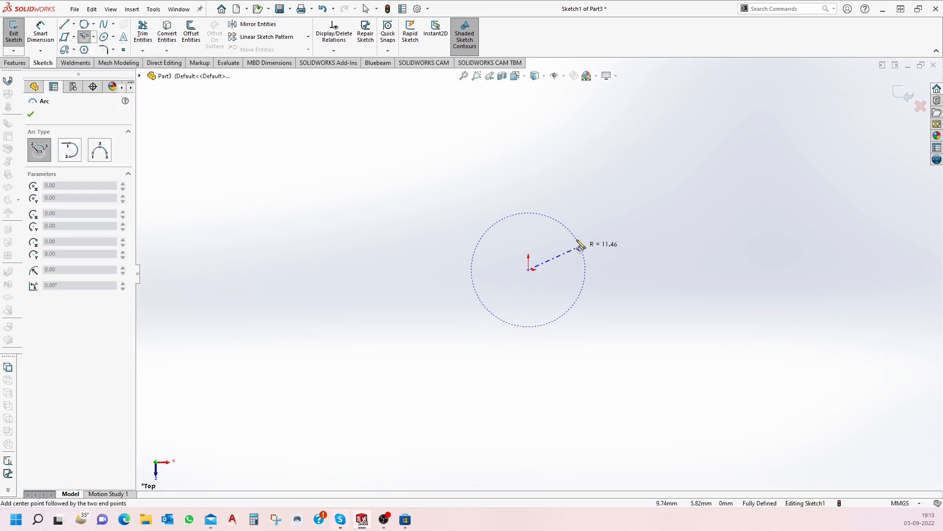
left_click(475, 288)
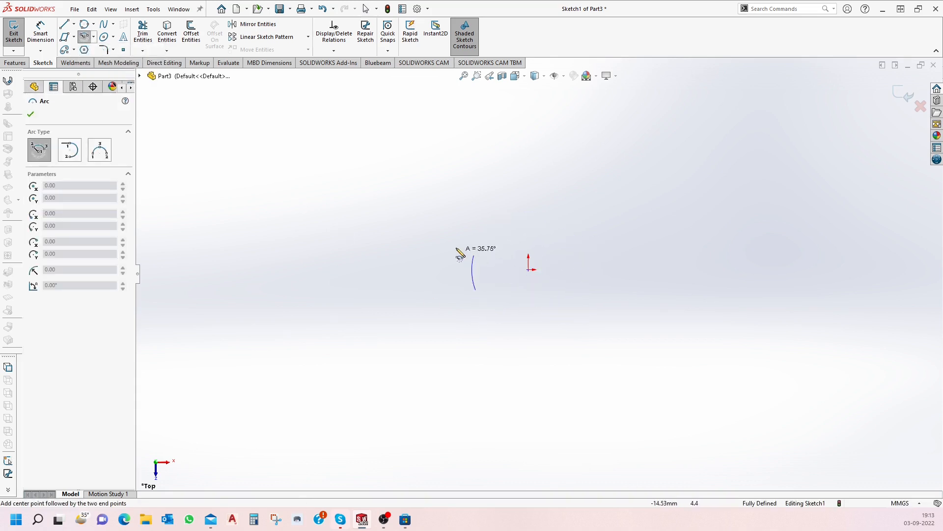
left_click(518, 214)
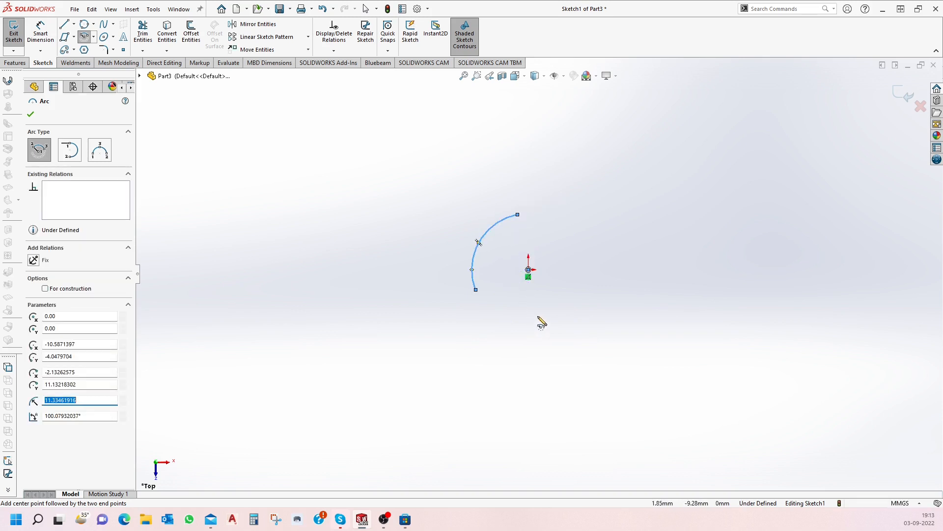
Sketch two more centerpoint arcs on the origin: about 16 mm radius, 92° sweep at lower right, and about 7.8 mm radius, 109° at lower left.
left_click(529, 270)
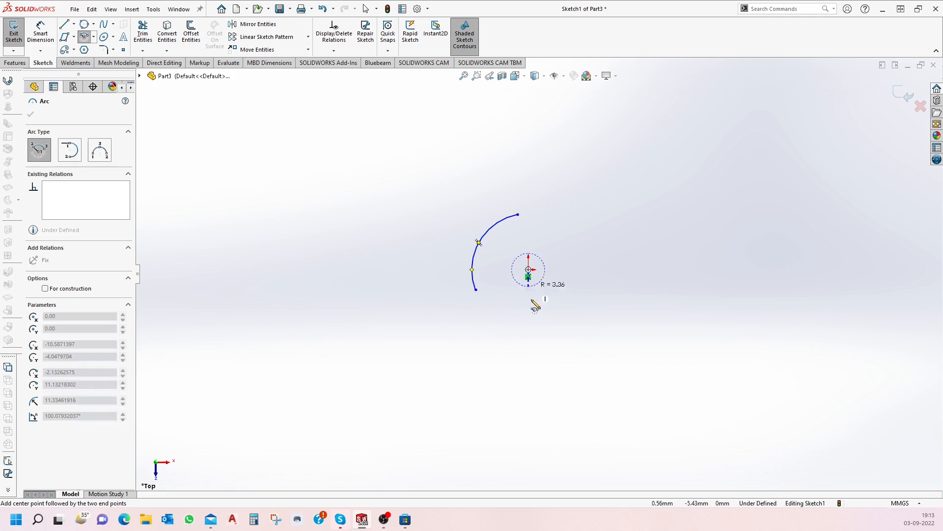
left_click(529, 349)
left_click(607, 268)
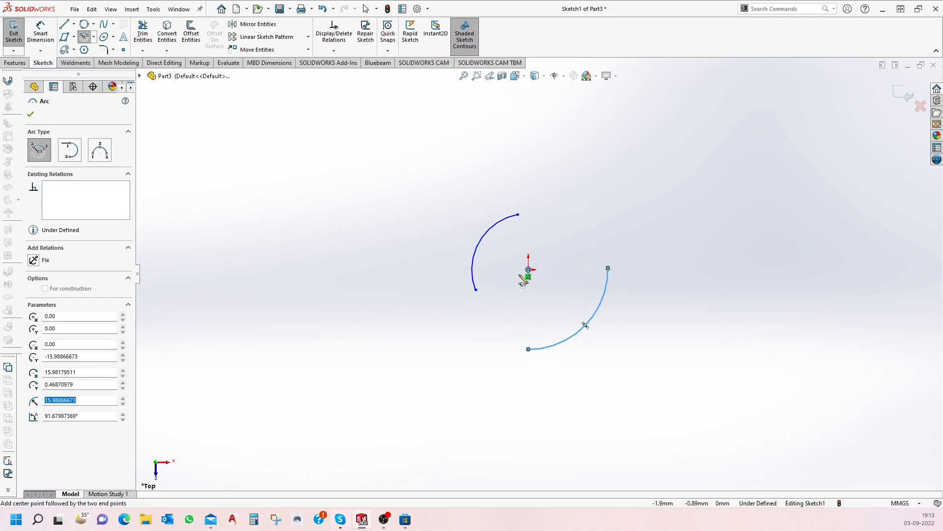
left_click(528, 270)
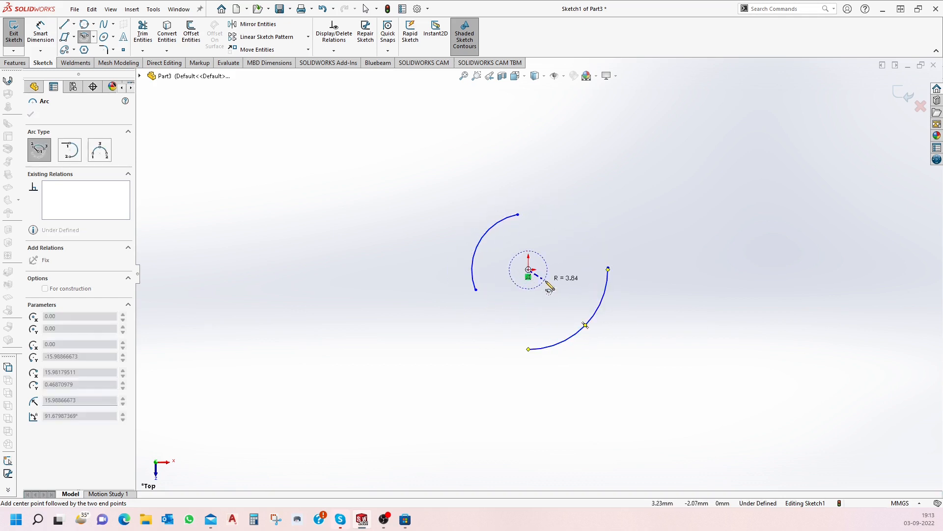
left_click(524, 307)
left_click(509, 266)
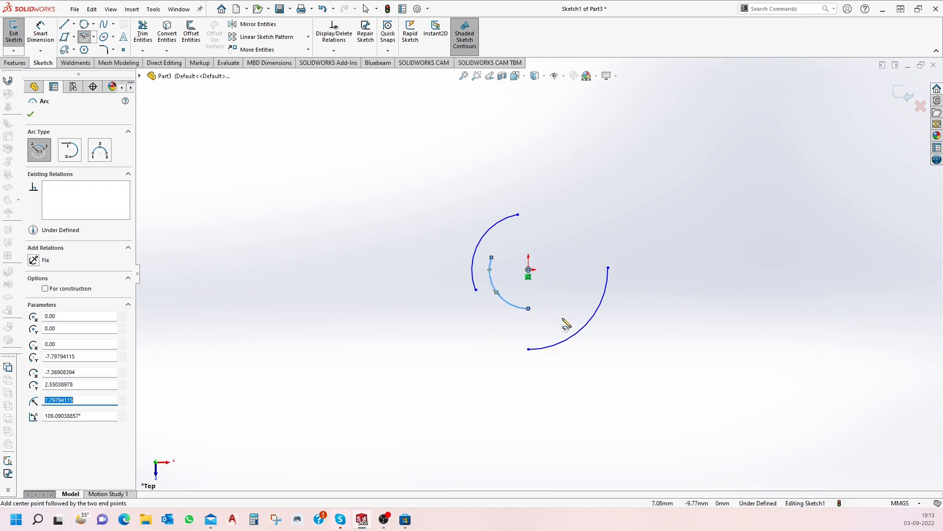
key("Escape")
Delete all three centerpoint arcs around the origin.
scroll(557, 308, "down", 3)
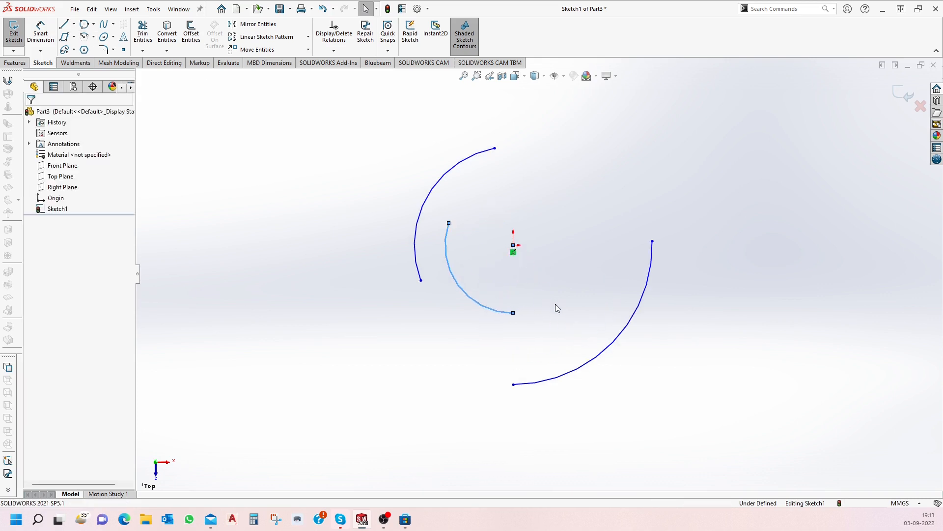
scroll(592, 254, "up", 3)
mouse_move(432, 182)
left_mouse_down()
mouse_move(637, 356)
mouse_move(664, 391)
left_mouse_up()
key("Delete")
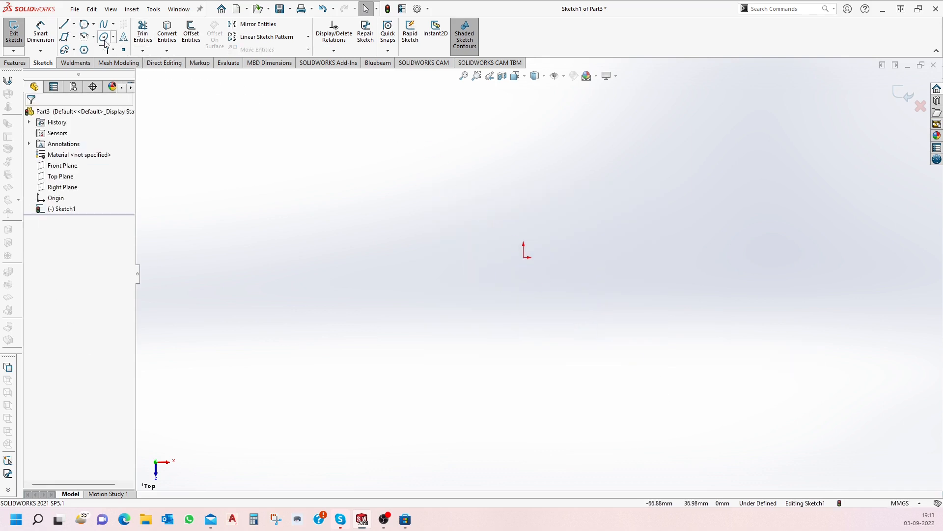
Sketch a horizontal line about 29 mm long from the origin to the right, as the base for a tangent arc.
left_click(94, 37)
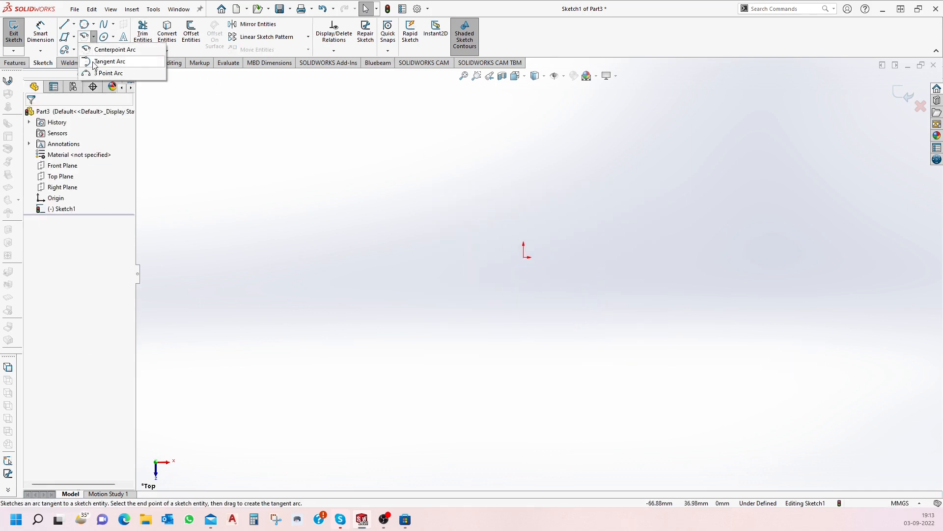
left_click(109, 62)
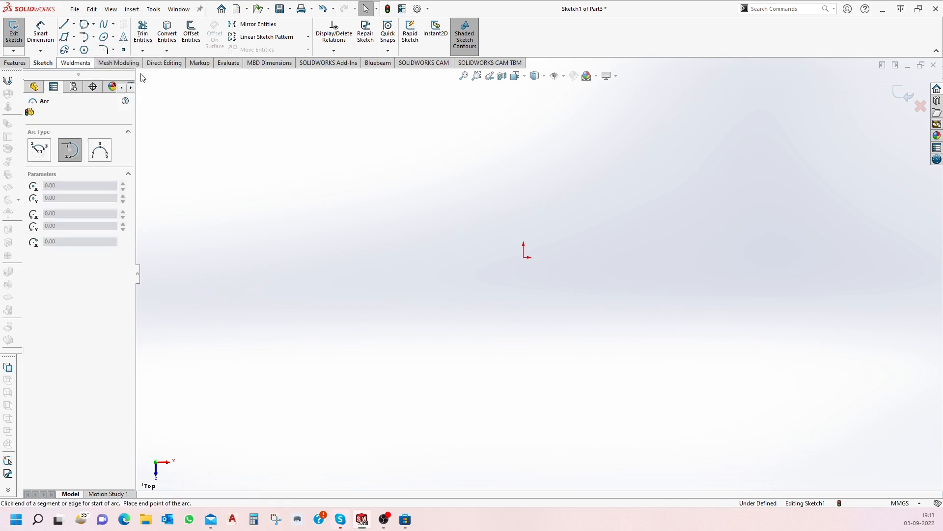
left_click(64, 25)
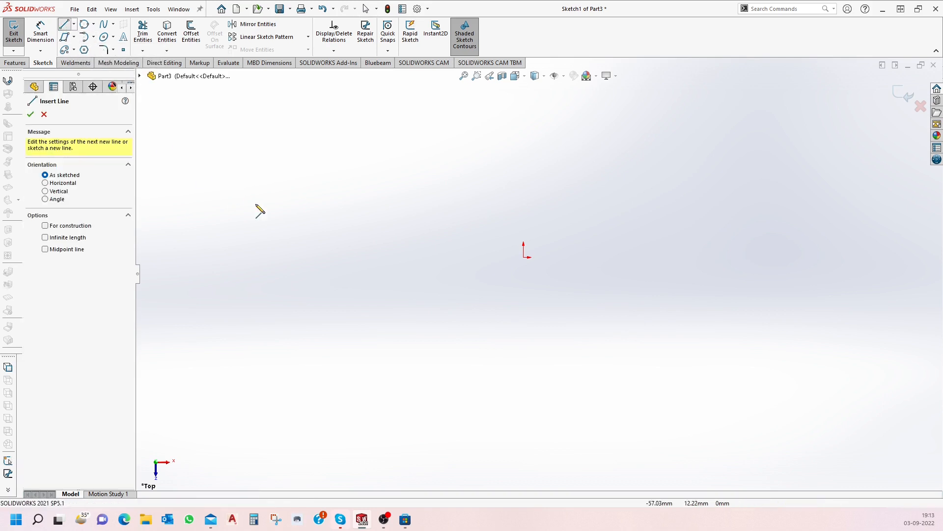
left_click(524, 257)
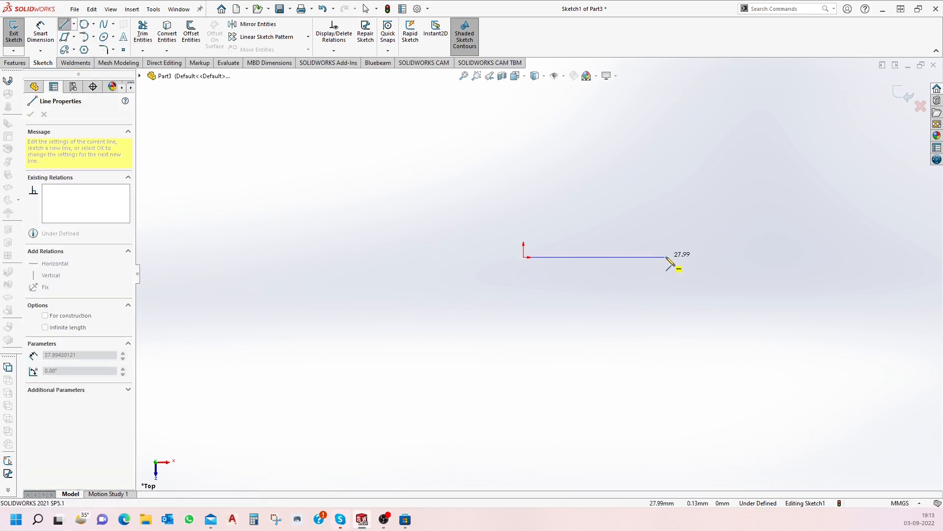
left_click(673, 257)
key("Escape")
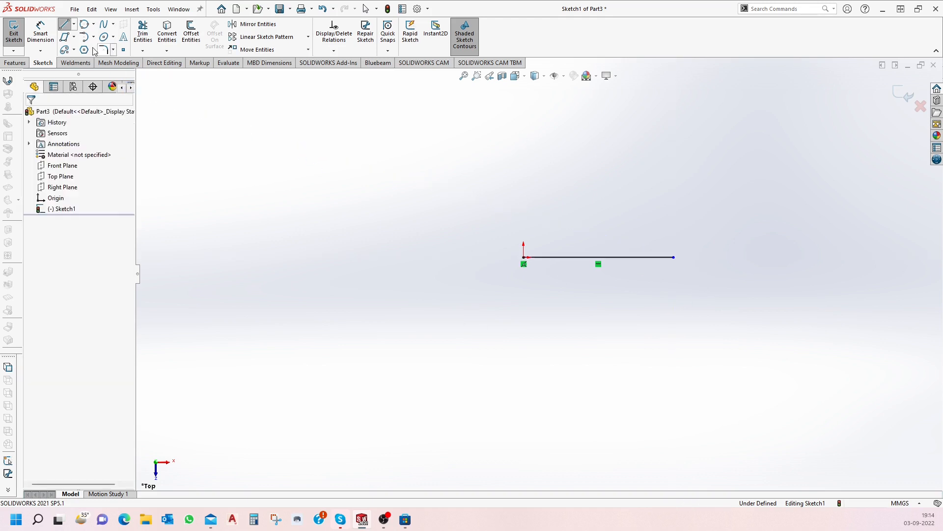
Sketch a tangent arc from the line's free right endpoint, curving downward through more than a quarter turn.
left_click(87, 39)
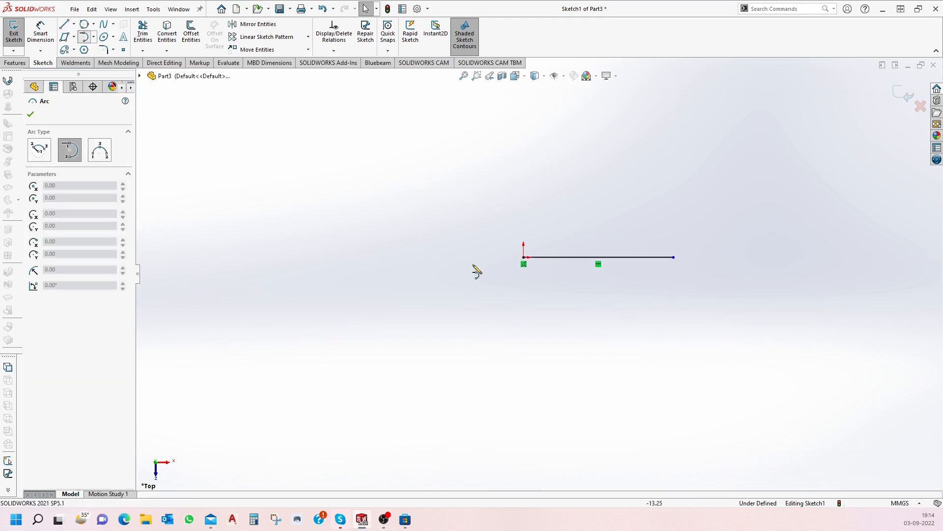
left_click(674, 258)
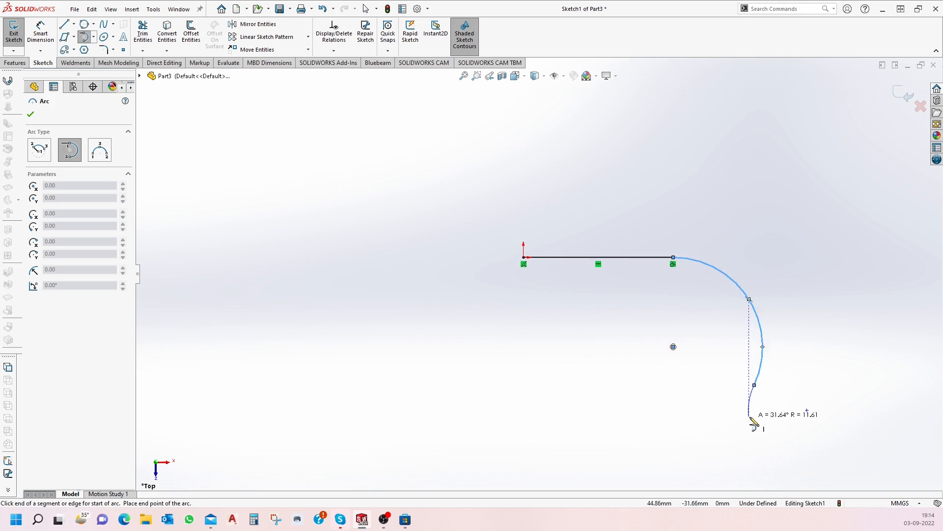
left_click(755, 385)
key("Escape")
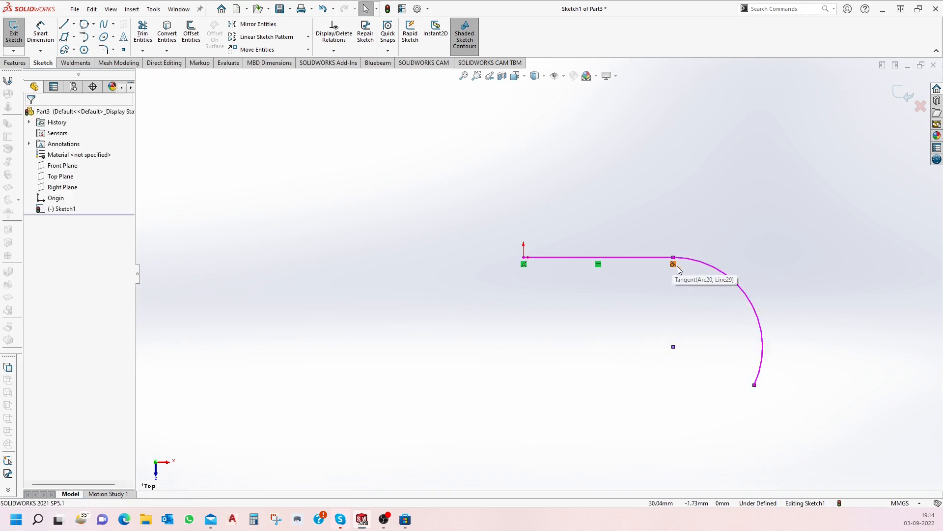
Delete the horizontal line together with its tangent arc.
scroll(670, 261, "down", 2)
scroll(541, 250, "up", 3)
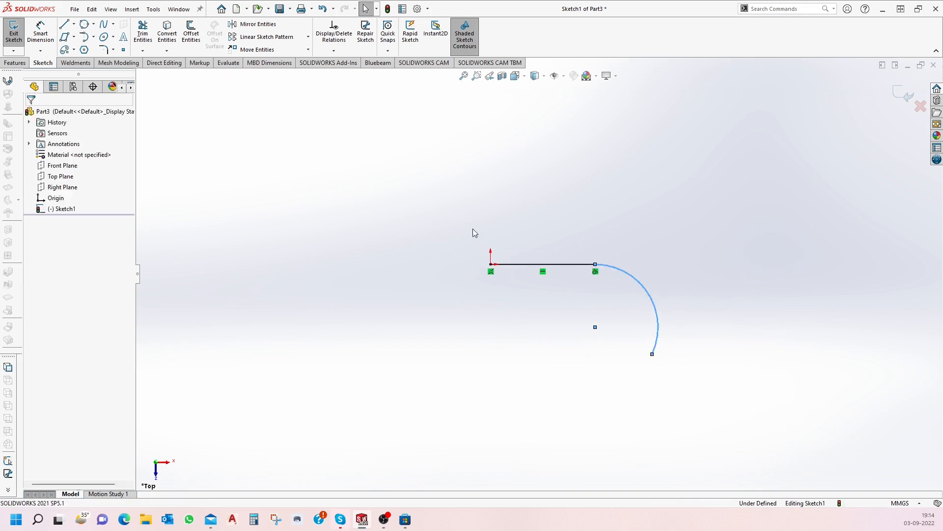
left_click_drag(428, 209, 751, 403)
key("Delete")
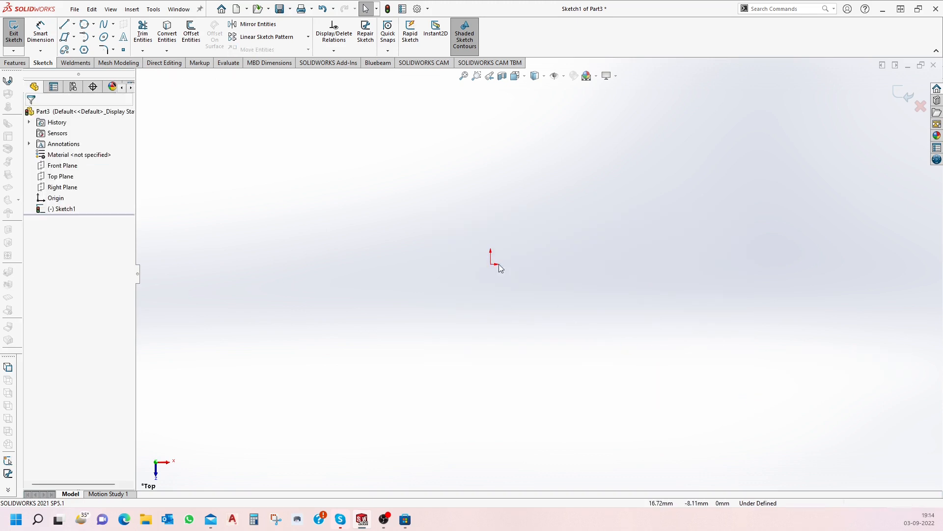
Sketch two 3-point arcs near the origin: about 15.6 mm radius with 176° sweep, and further left about 15.8 mm radius with 288° sweep.
left_click(94, 37)
left_click(108, 73)
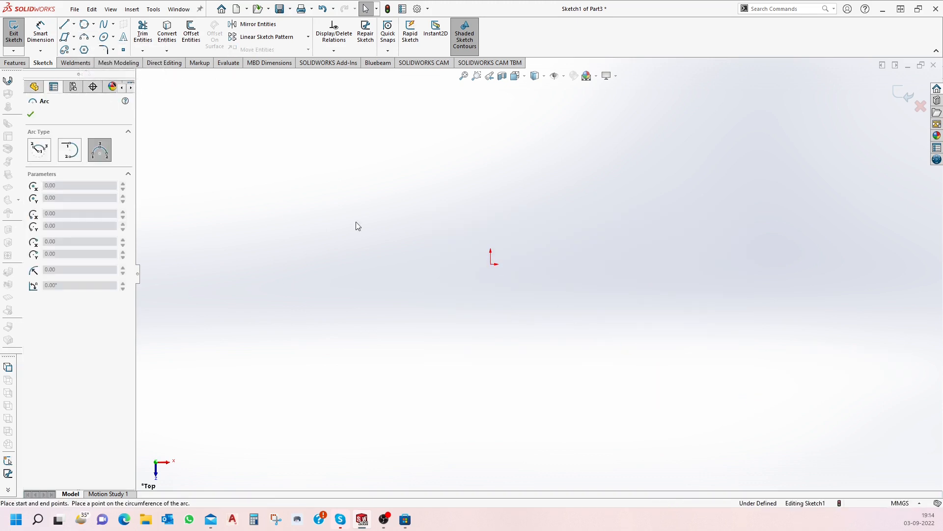
left_click(481, 301)
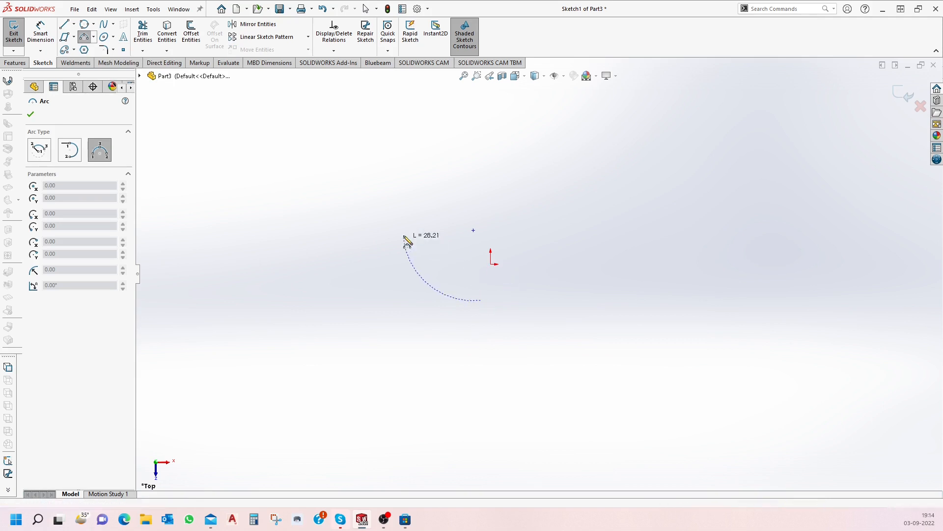
left_click(421, 208)
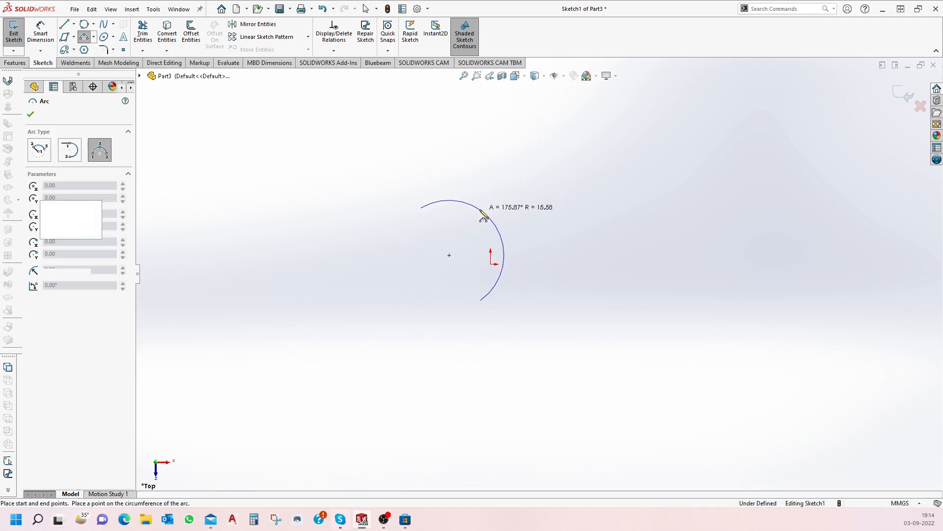
left_click(497, 228)
left_click(401, 335)
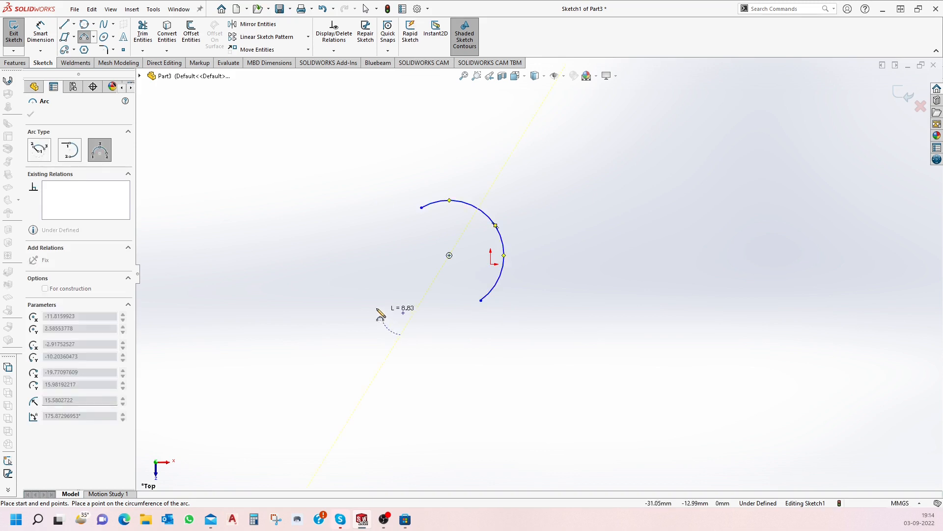
left_click(345, 300)
left_click(424, 232)
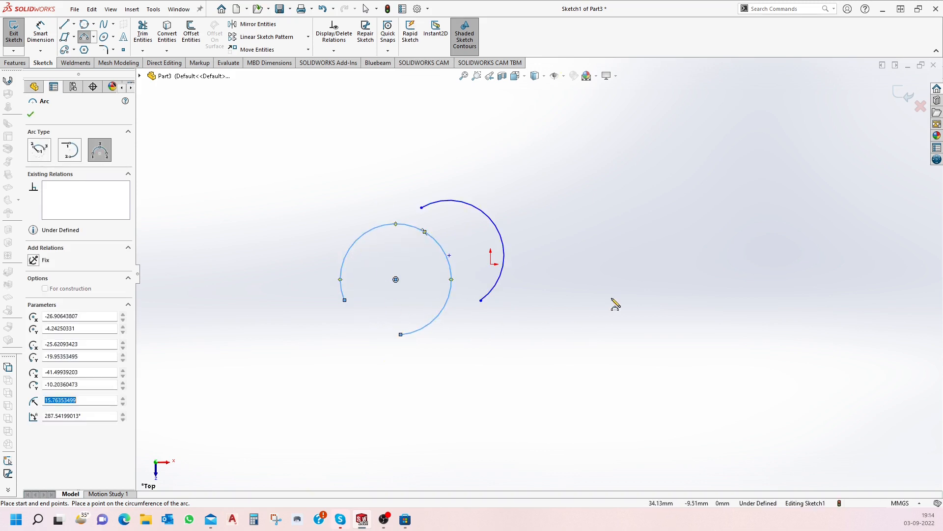
Sketch two 3-point arcs right of the origin: about 14.3 mm radius, 226° sweep, opening right, and about 13.9 mm radius, 191° sweep, opening left.
left_click(637, 264)
left_click(627, 358)
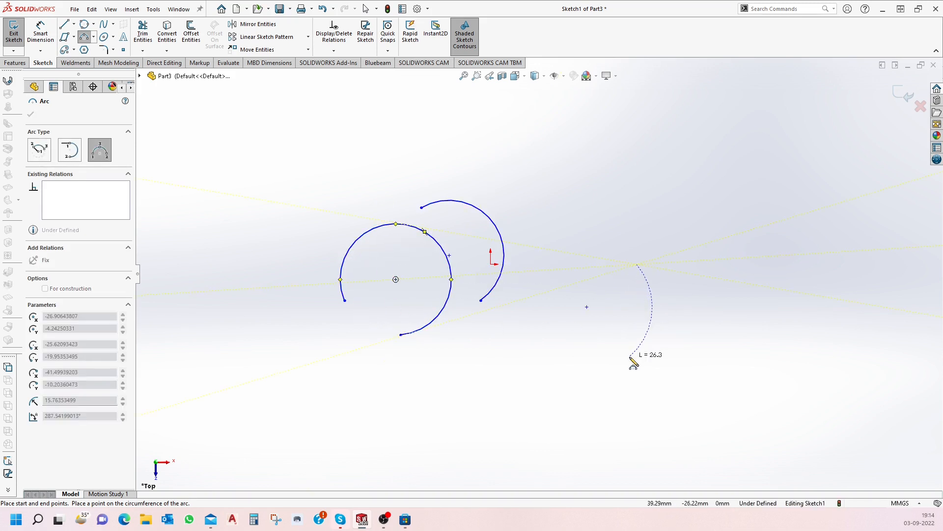
left_click(579, 354)
left_click(711, 194)
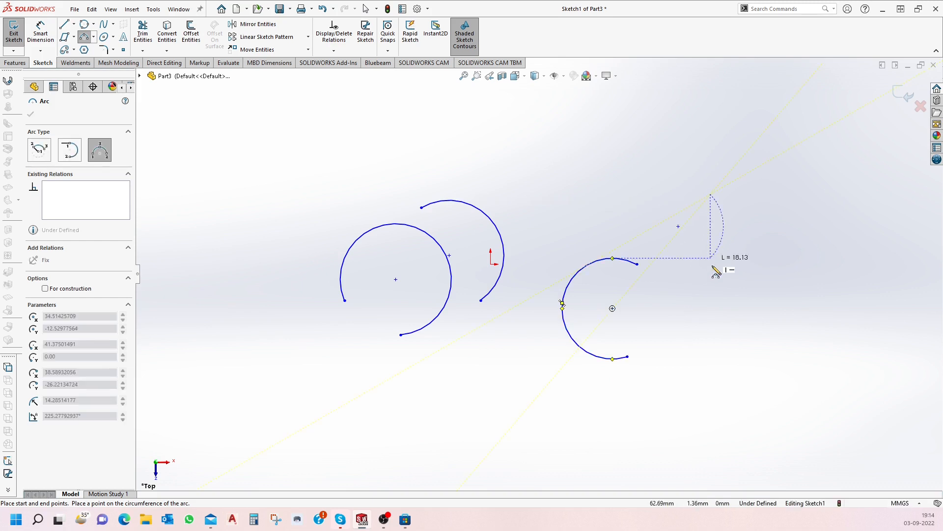
left_click(707, 292)
left_click(762, 244)
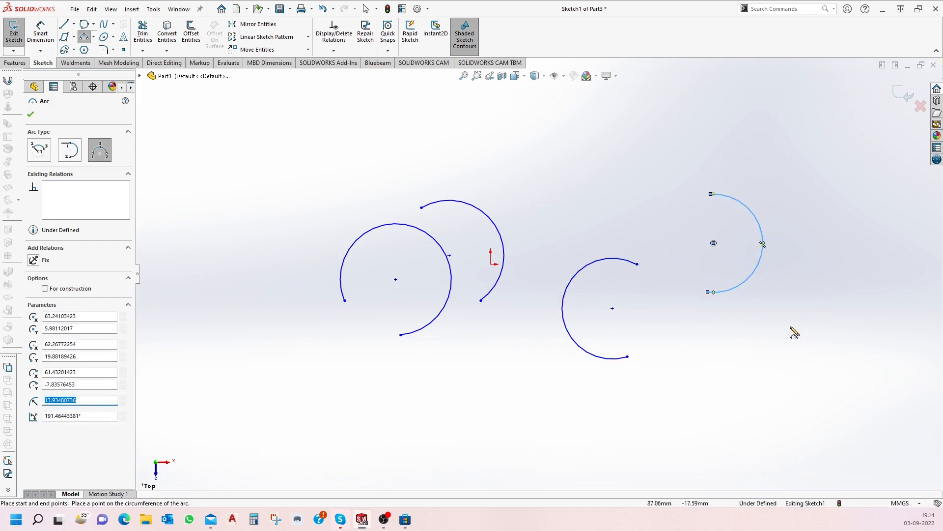
Sketch two small 3-point arcs above and right of the origin, both opening right, the right one about 9.8 mm in radius with 154° sweep.
left_click(617, 194)
left_click(612, 127)
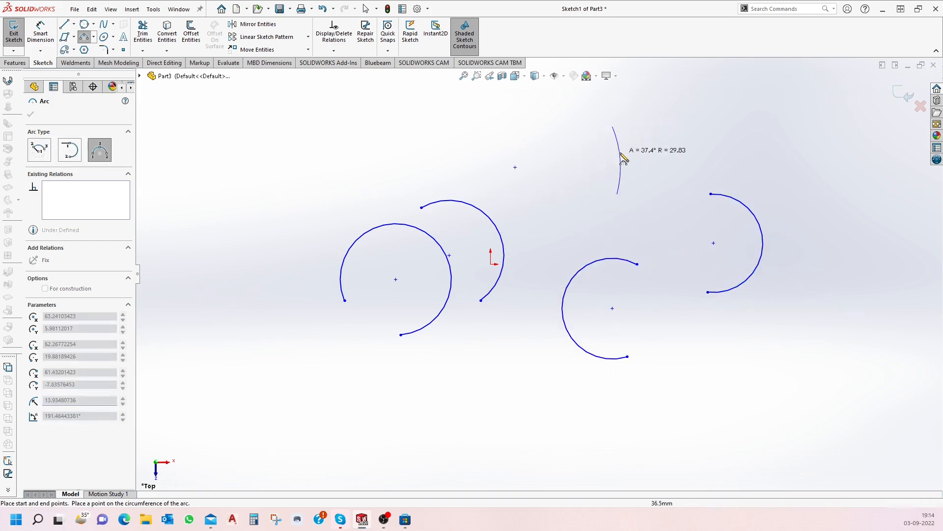
left_click(589, 161)
left_click(545, 210)
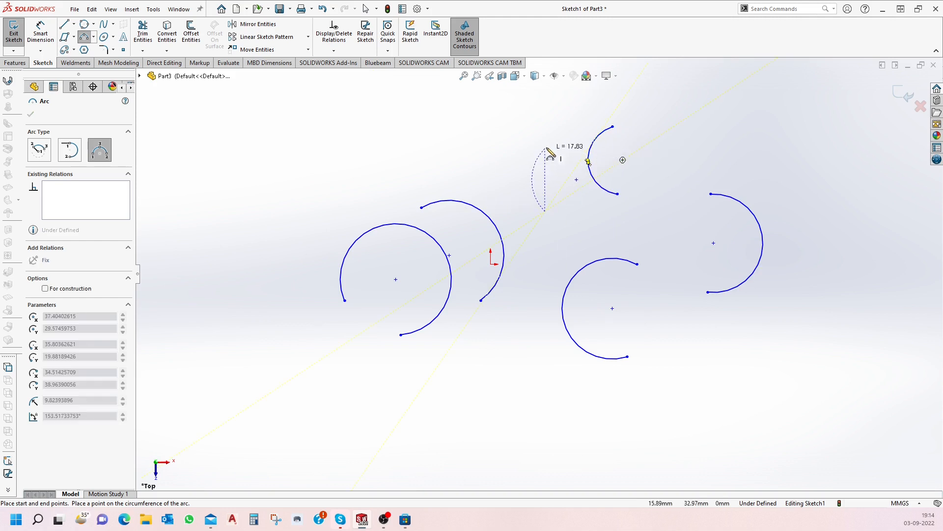
left_click(545, 146)
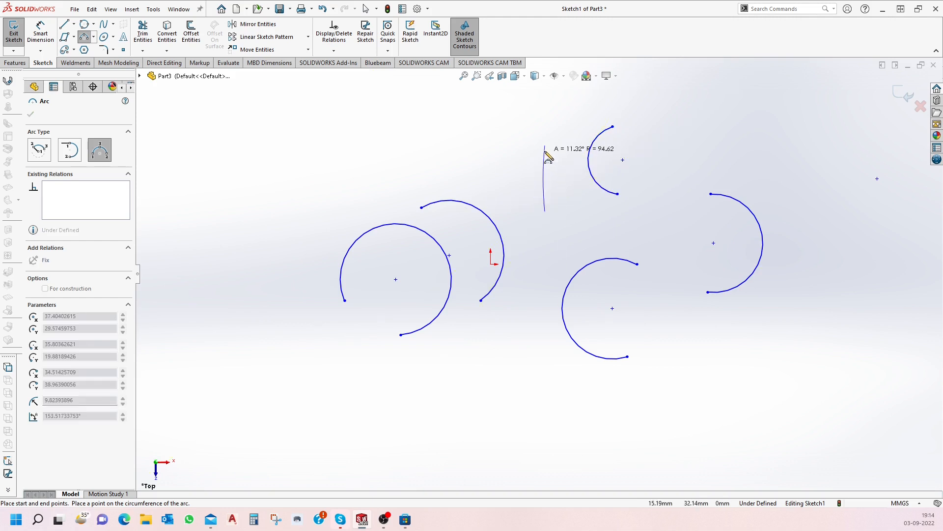
left_click(521, 178)
key("Escape")
Delete all six 3-point arcs from the sketch.
scroll(520, 194, "up", 2)
scroll(474, 170, "down", 1)
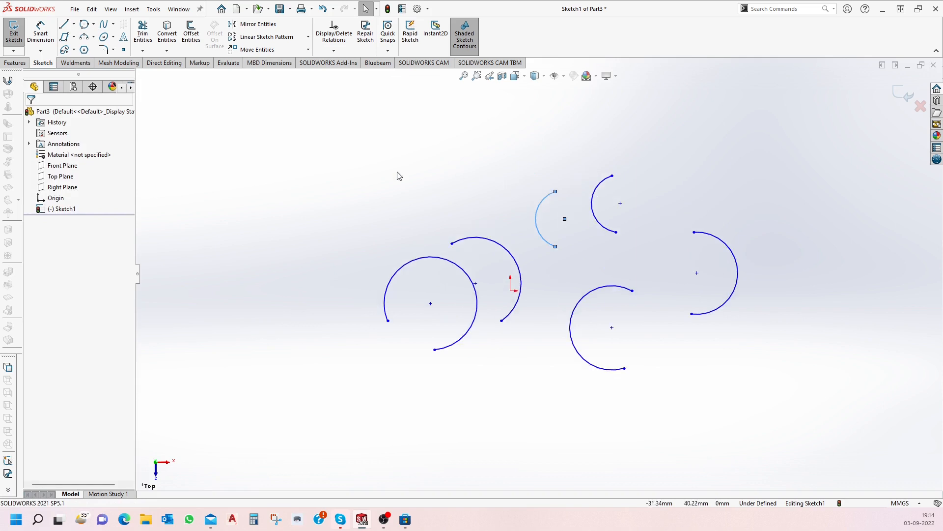
mouse_move(374, 150)
left_mouse_down()
mouse_move(873, 489)
mouse_move(788, 416)
left_mouse_up()
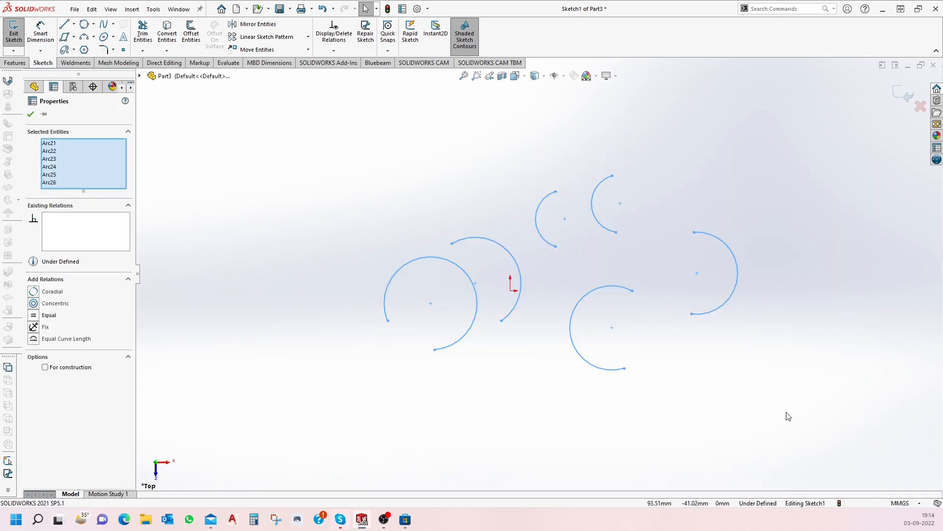
key("Delete")
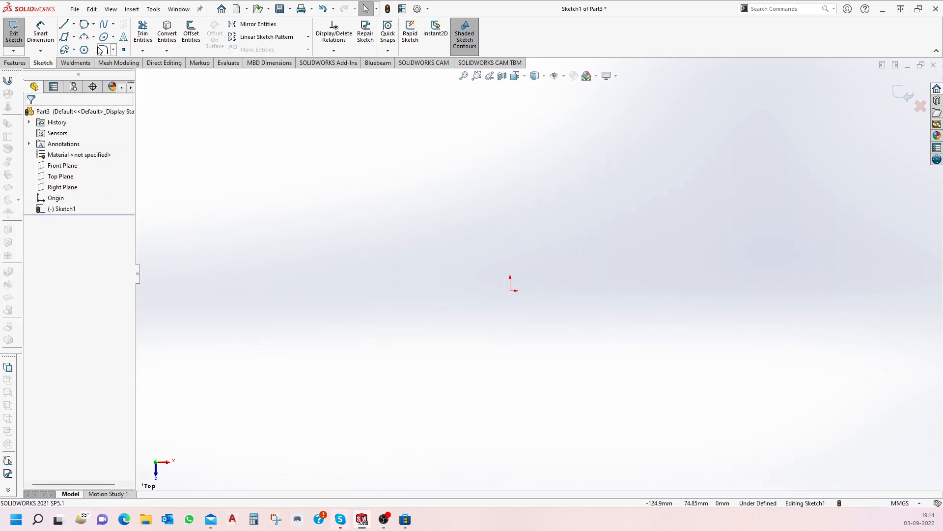
Sketch a five-sided polygon centred on the origin, with an inscribed circle about 74.5 mm in diameter and rotated about 309°.
left_click(94, 37)
left_click(85, 50)
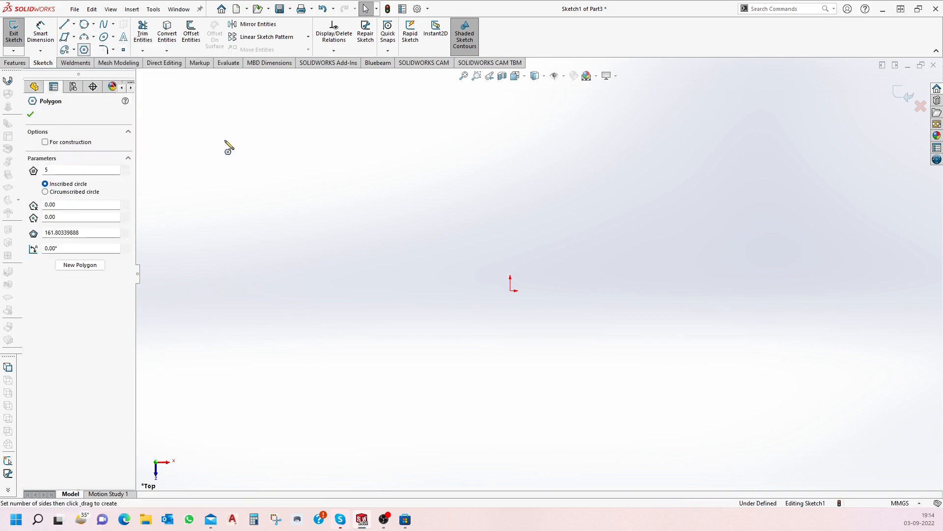
left_click(510, 291)
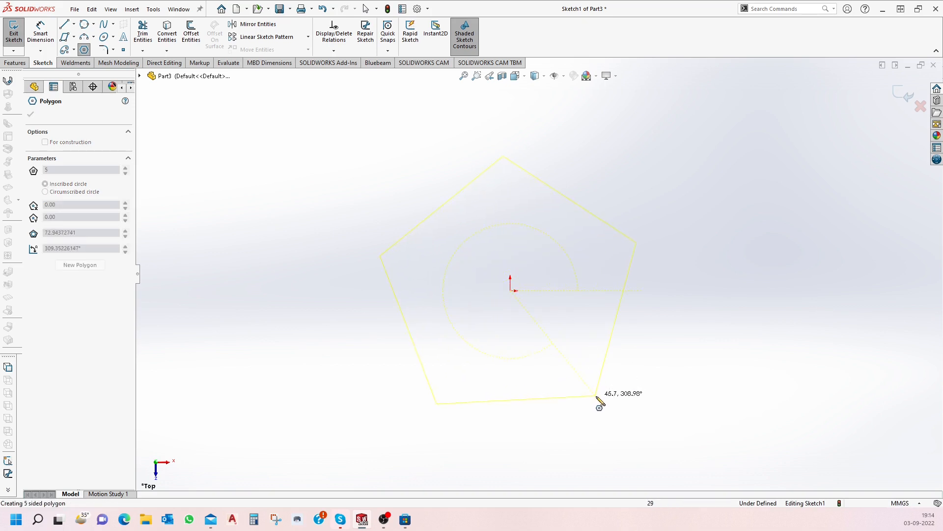
left_click(597, 396)
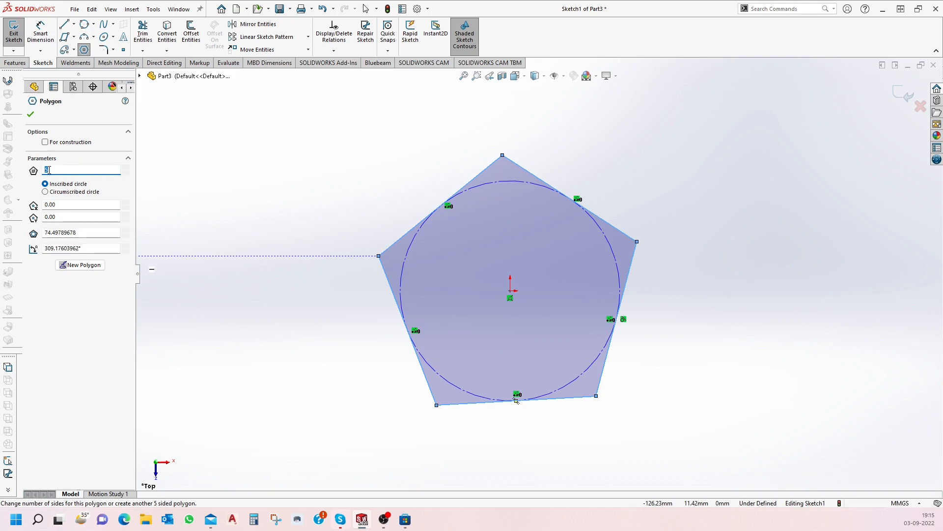
Set the polygon's number of sides to 10 and make it construction geometry.
key("Return")
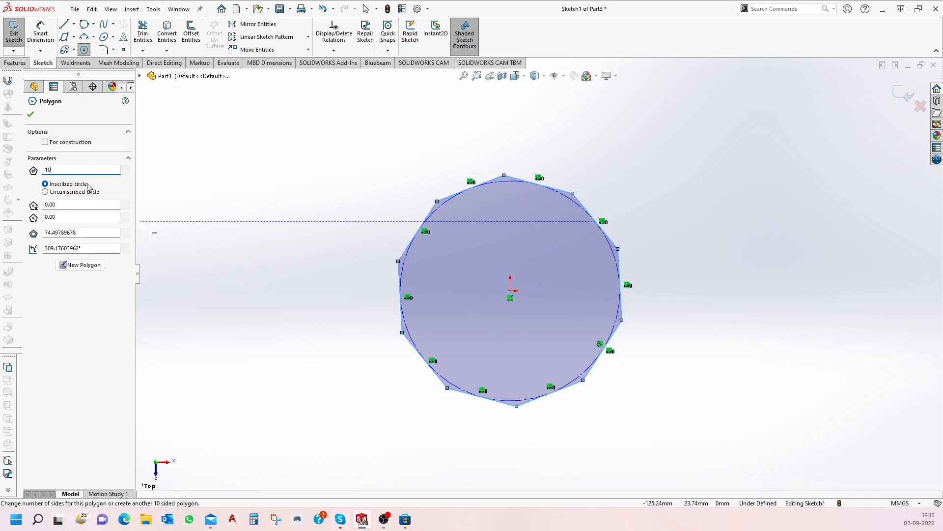
left_click(45, 142)
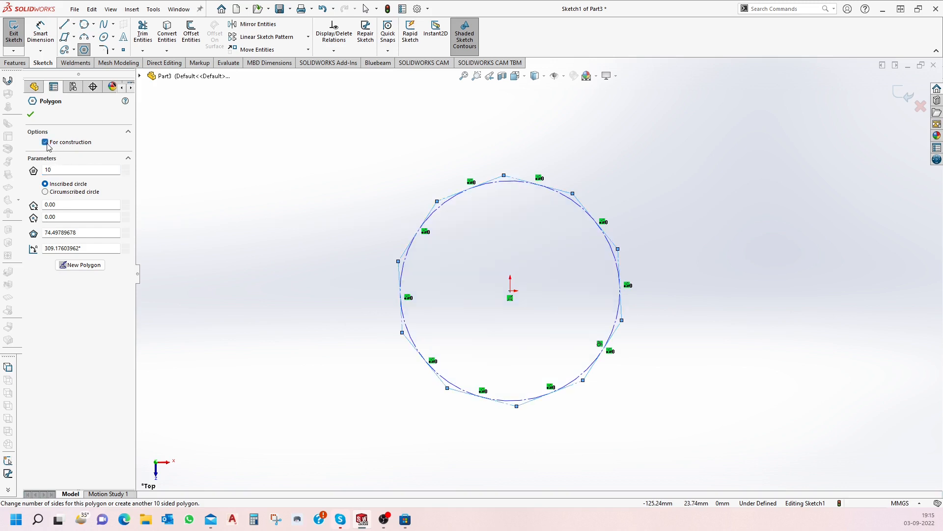
Accept the polygon settings and delete the ten-sided construction polygon from the sketch.
left_click(31, 114)
key("Escape")
scroll(624, 261, "down", 6)
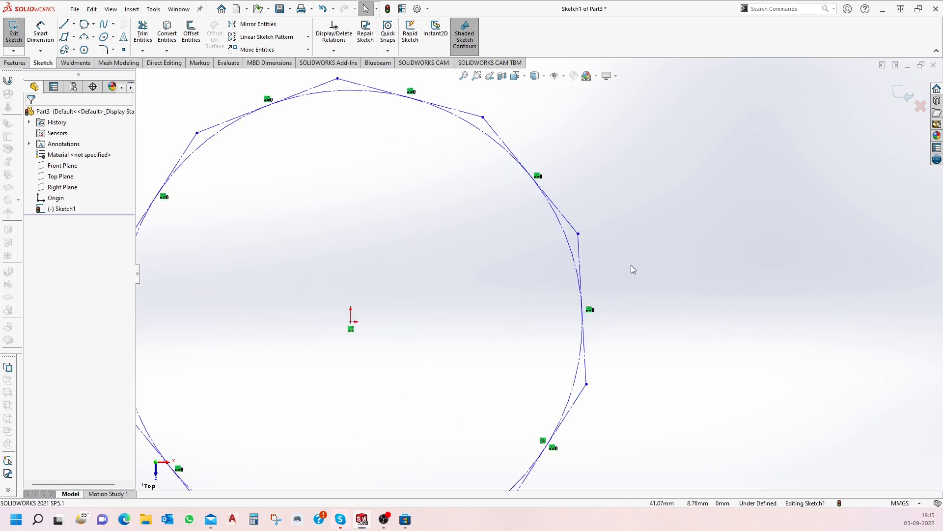
scroll(615, 261, "up", 6)
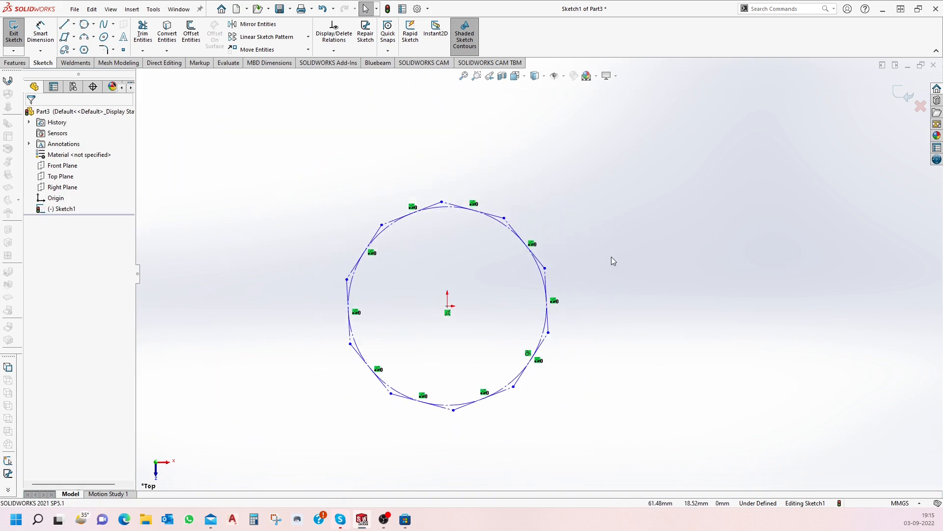
scroll(609, 257, "up", 3)
scroll(548, 287, "down", 5)
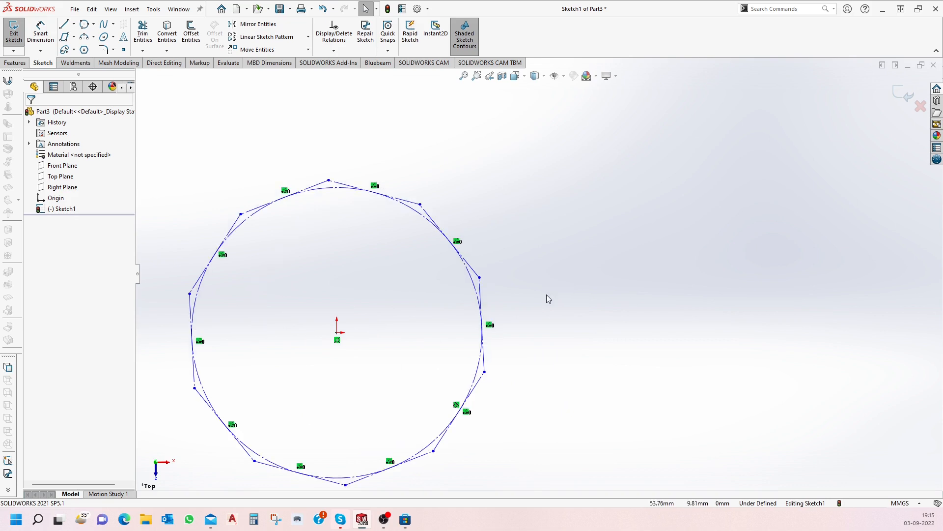
scroll(546, 295, "up", 3)
left_click_drag(308, 203, 612, 433)
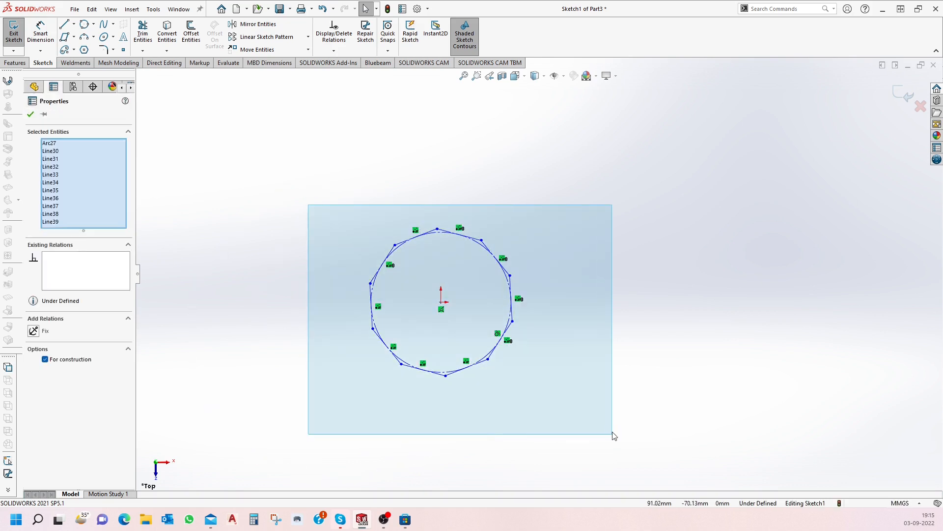
key("Delete")
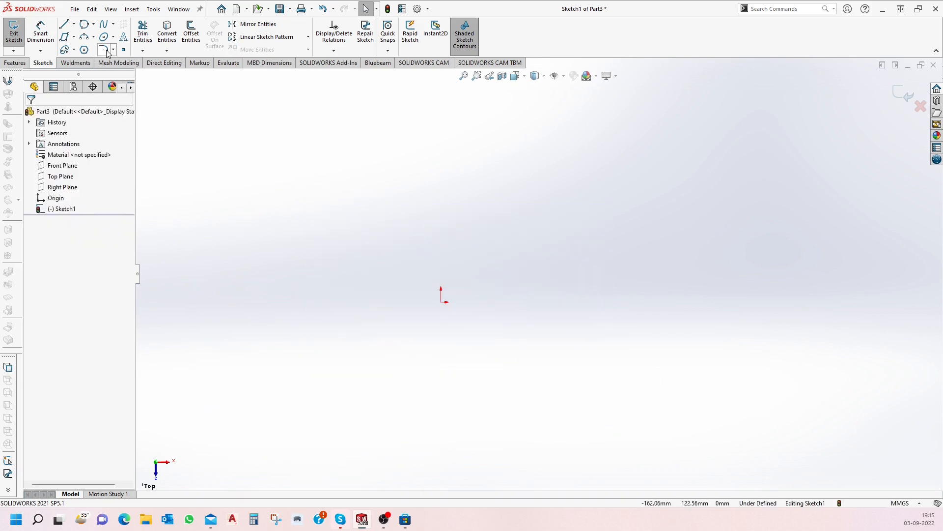
Sketch a wavy open spline through six points, starting at the origin and running to the right.
left_click(113, 24)
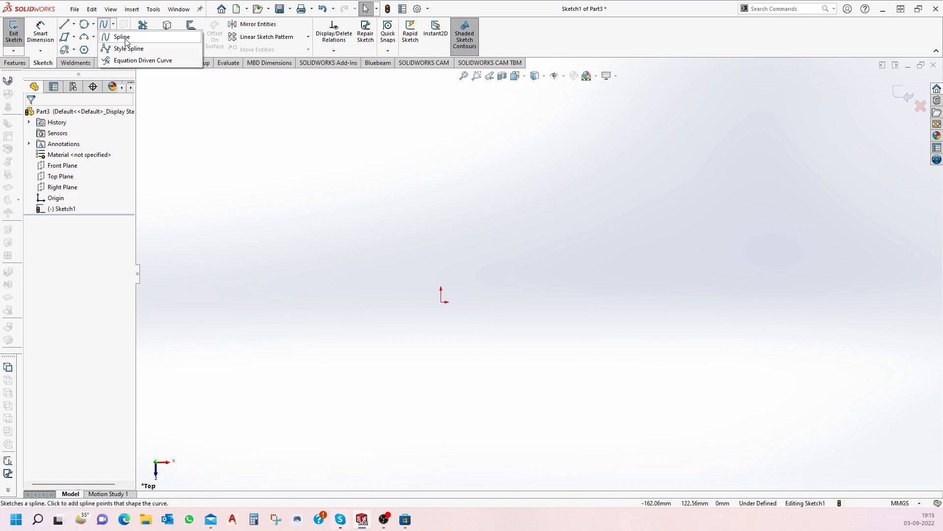
left_click(126, 41)
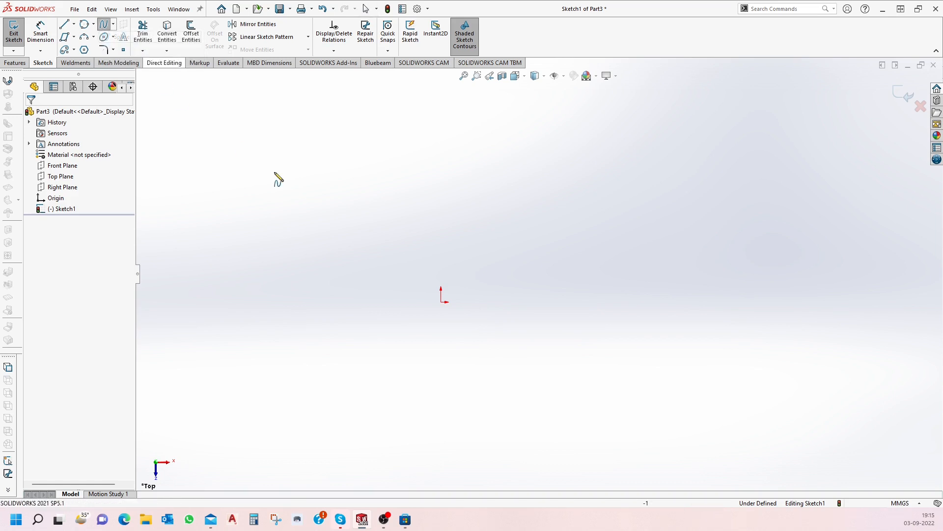
left_click(441, 301)
left_click(547, 254)
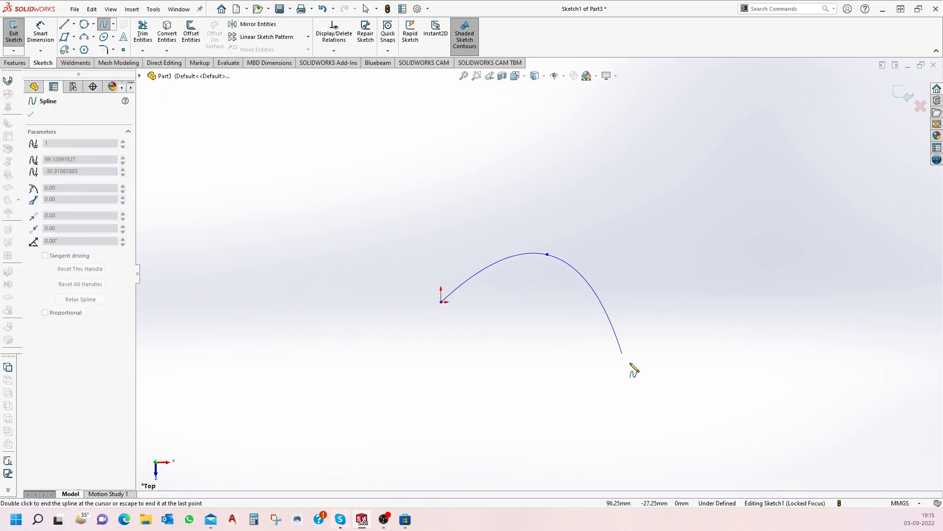
left_click(644, 375)
left_click(767, 347)
left_click(826, 261)
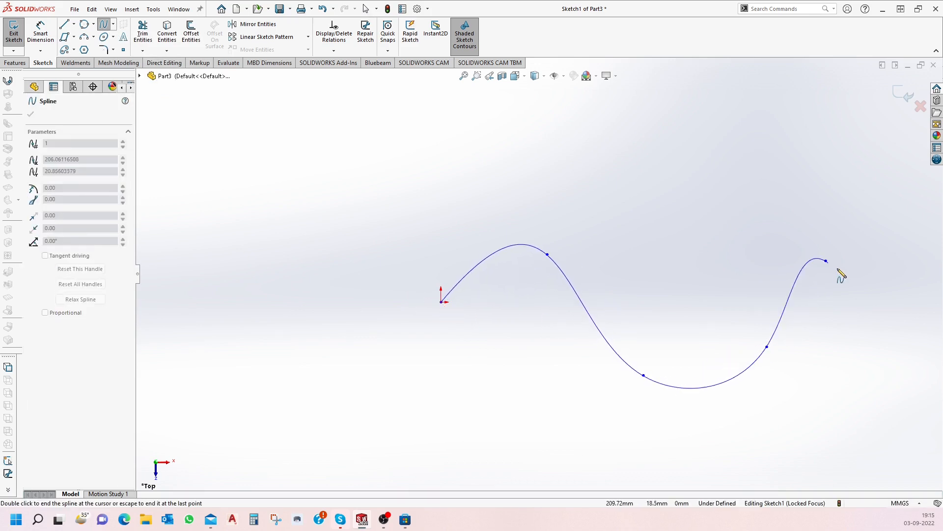
double_click(850, 277)
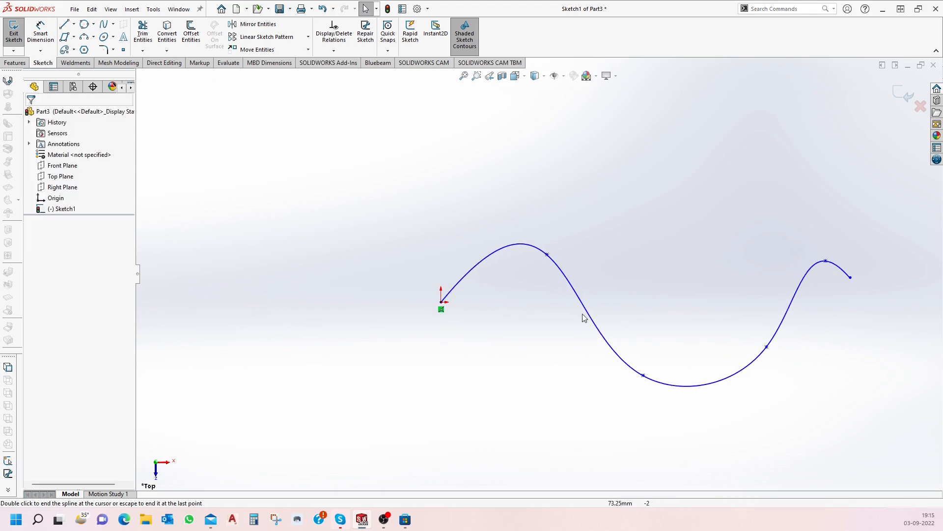
Delete the spline and sketch a Bezier style spline from the origin, with nine control vertices zigzagging to the right.
left_click_drag(742, 416, 657, 343)
key("Delete")
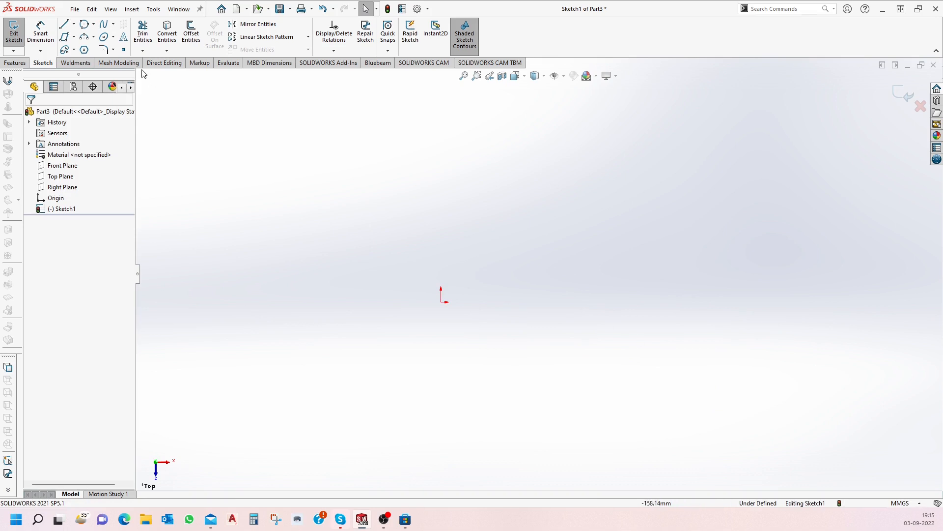
left_click(114, 25)
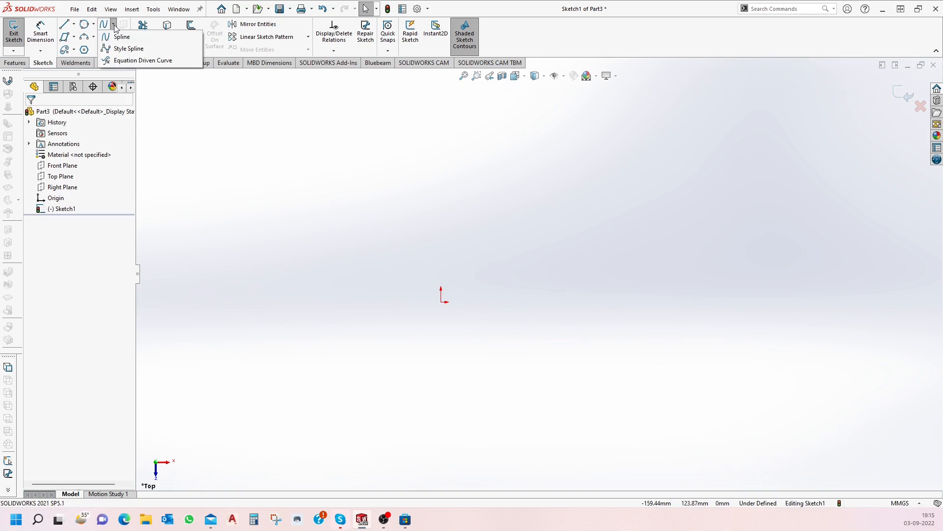
left_click(122, 49)
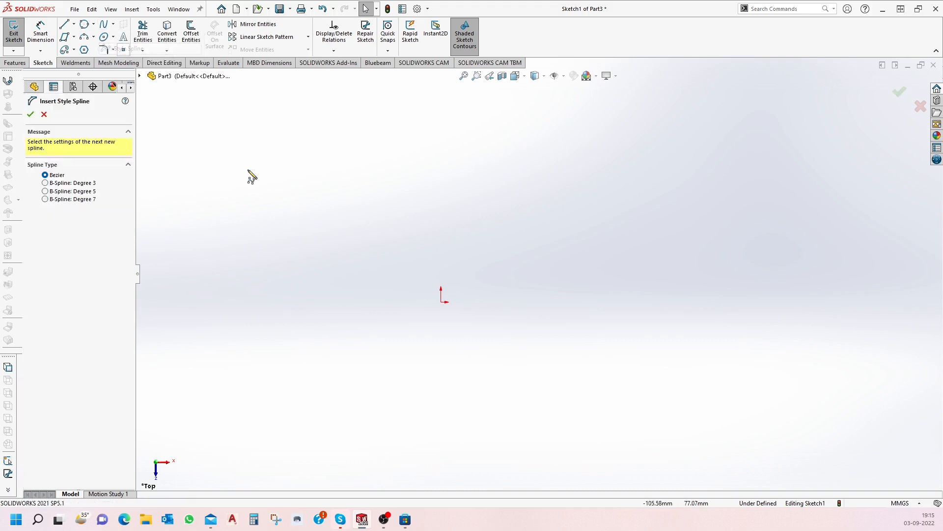
left_click(441, 302)
left_click(515, 245)
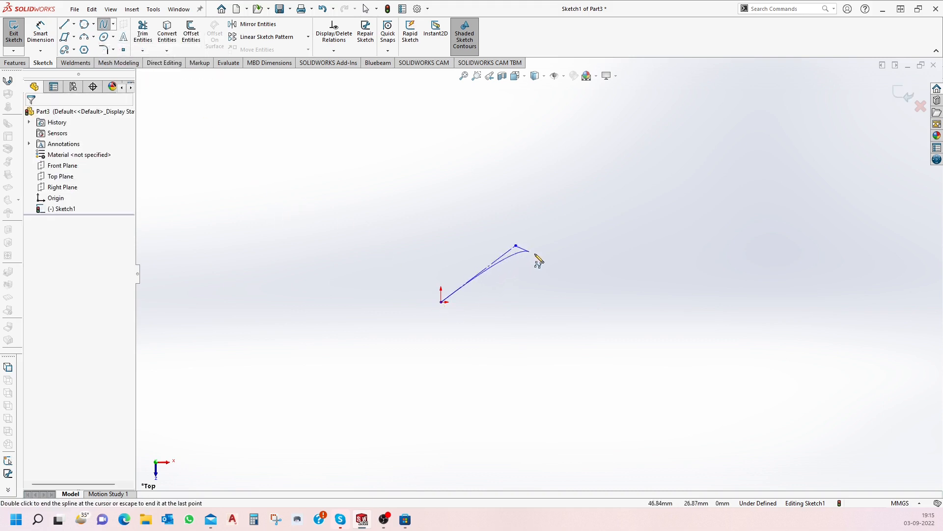
left_click(577, 304)
left_click(633, 364)
left_click(695, 305)
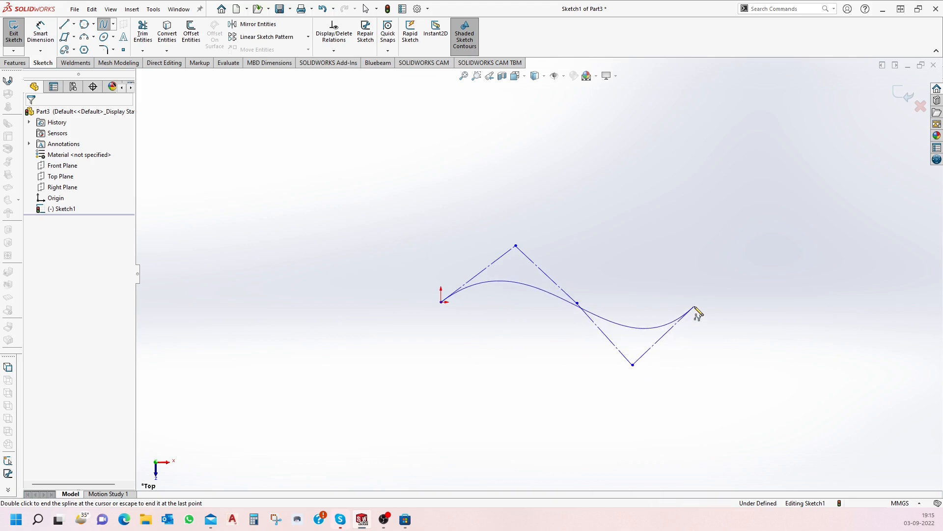
left_click(753, 265)
left_click(822, 337)
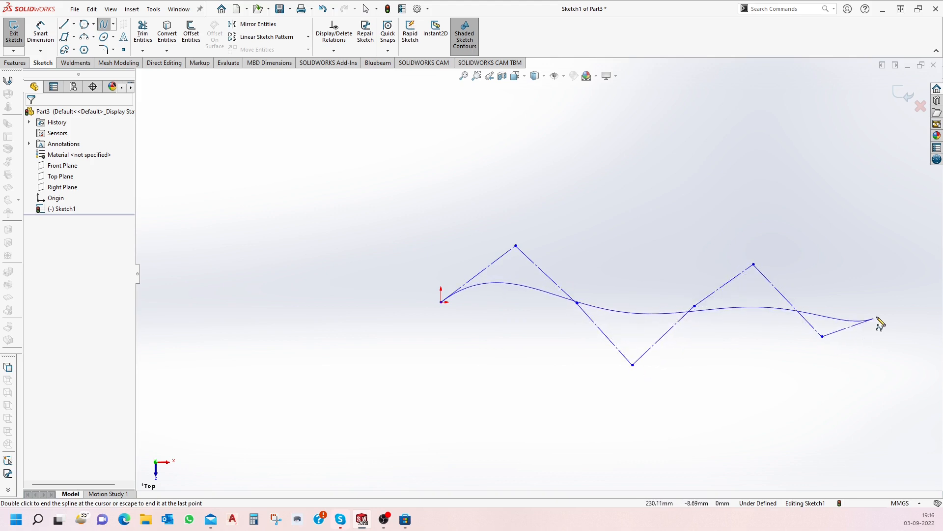
left_click(883, 293)
double_click(883, 323)
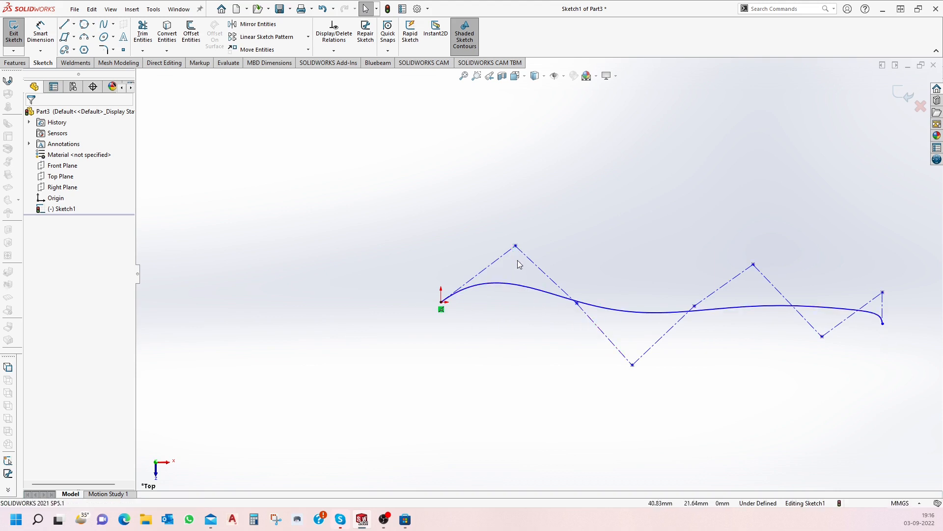
Move the style spline's second control vertex to about X 37.4, Y 34.2 mm and its fifth to about X 120.8, Y 25.6 mm.
mouse_move(515, 247)
left_mouse_down()
mouse_move(518, 295)
mouse_move(539, 343)
mouse_move(511, 237)
left_mouse_up()
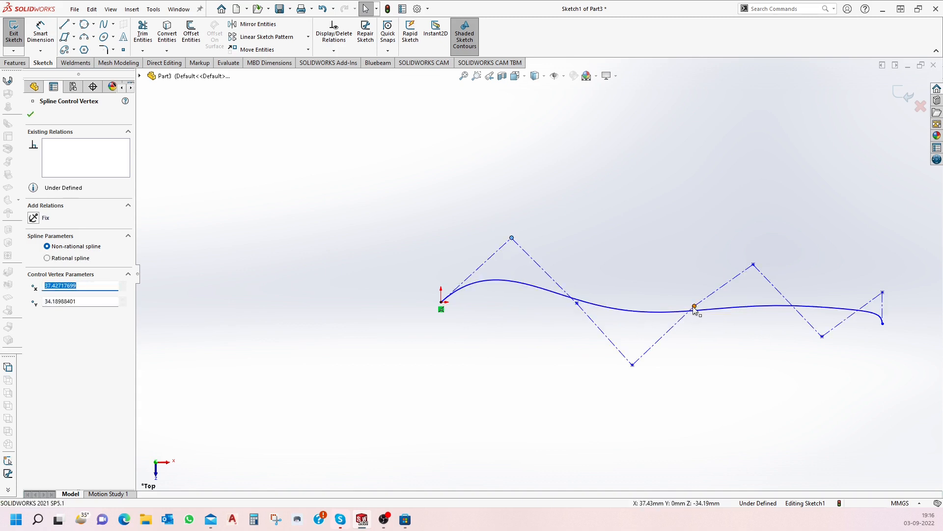
left_click_drag(694, 306, 668, 254)
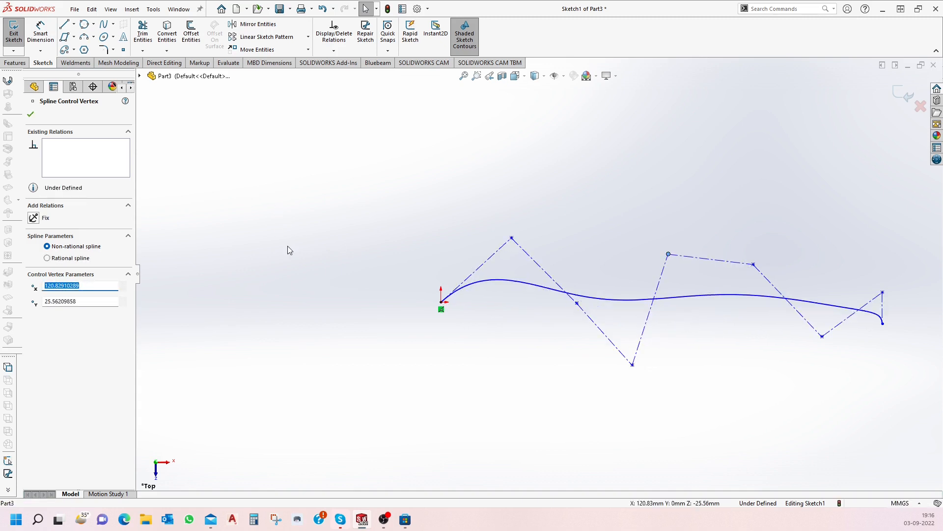
key("Escape")
left_click(114, 37)
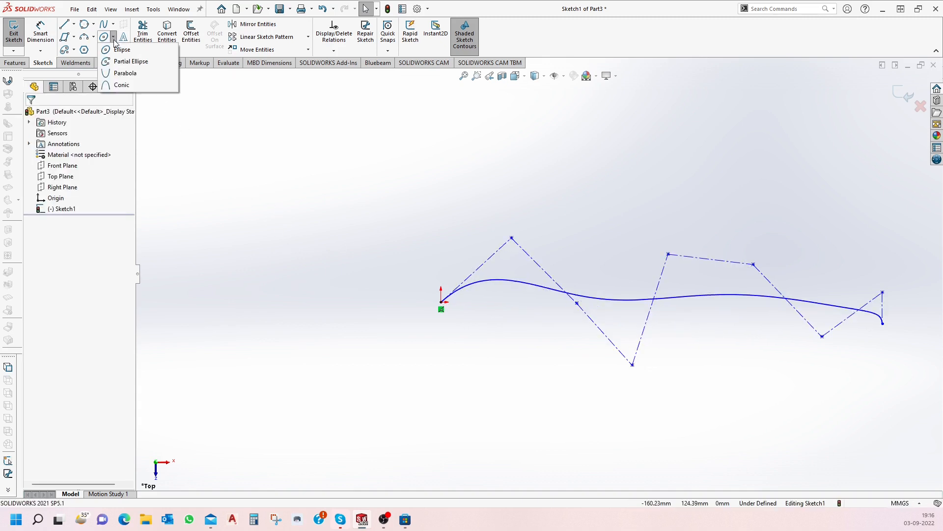
left_click(113, 23)
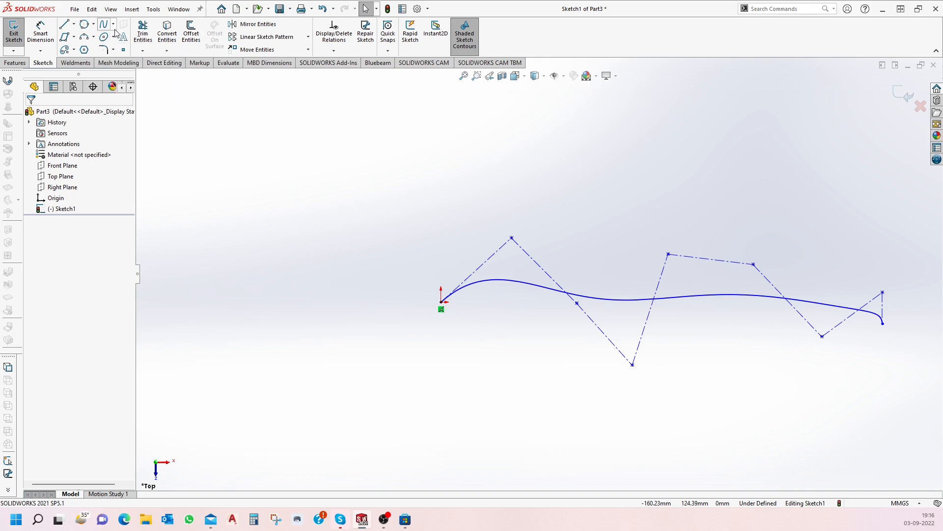
left_click(113, 23)
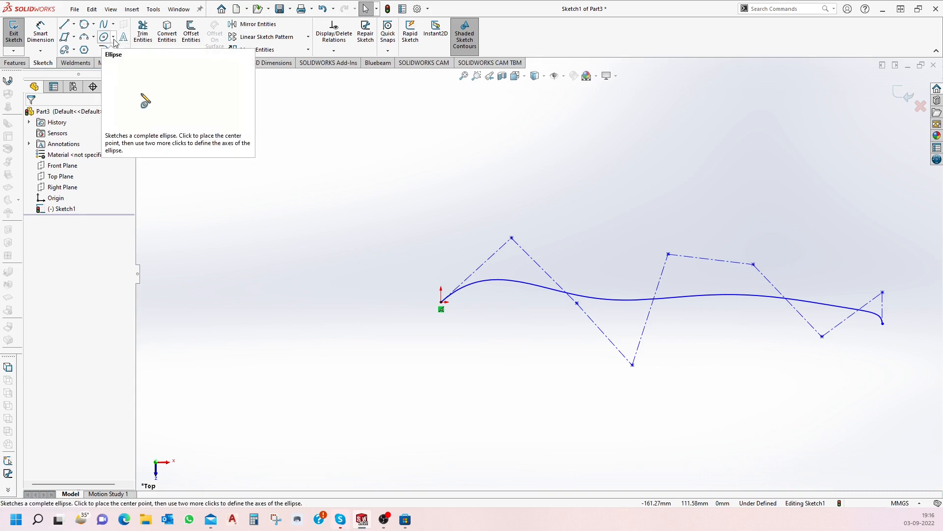
left_click(114, 37)
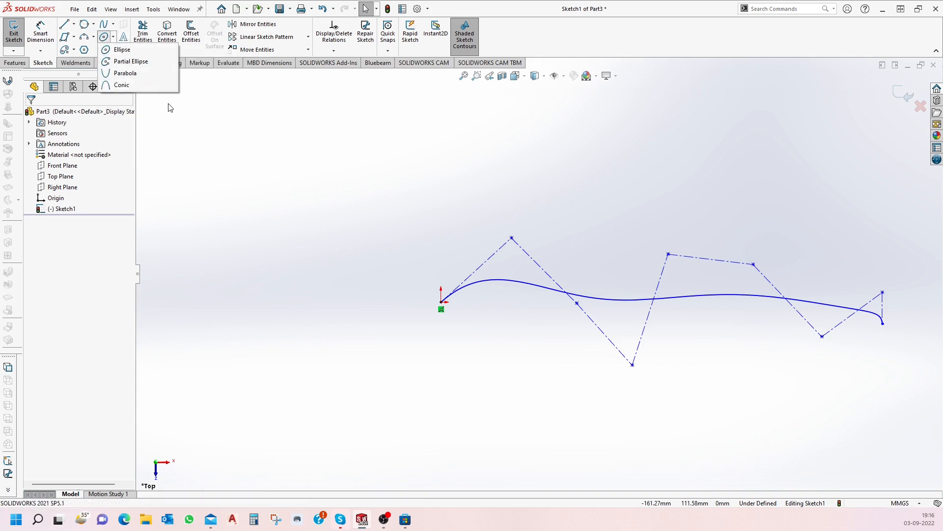
left_click(118, 49)
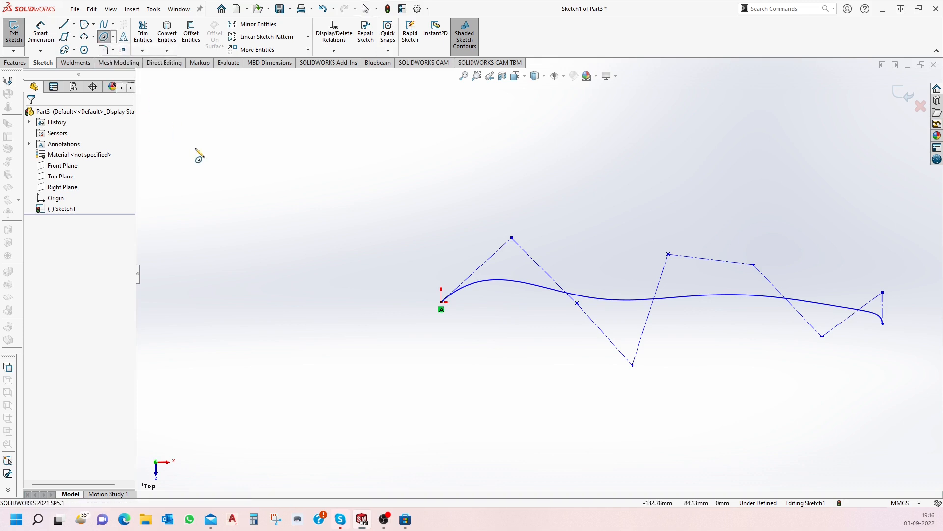
left_click(352, 210)
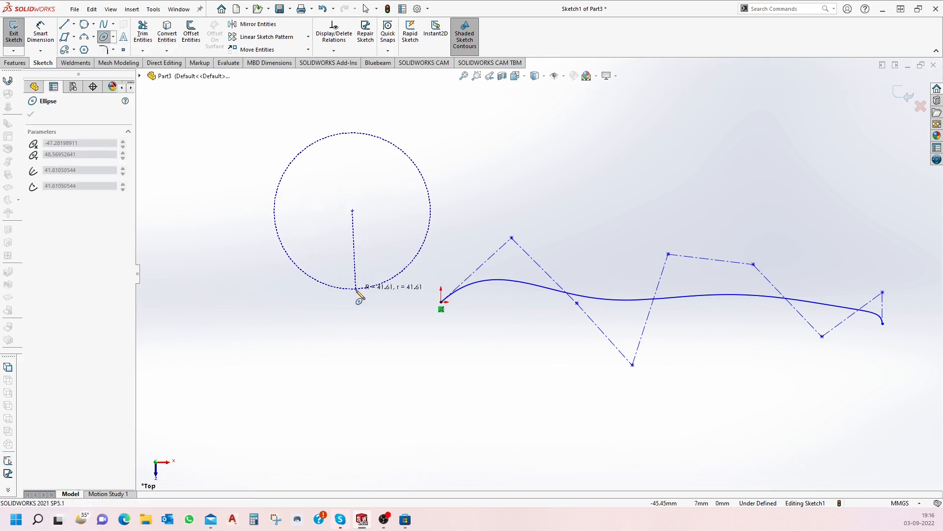
key("Escape")
Delete the style spline and sketch an upright ellipse centred on the origin with radii of about 67.3 mm and 22.8 mm.
left_click_drag(259, 137, 937, 424)
key("Delete")
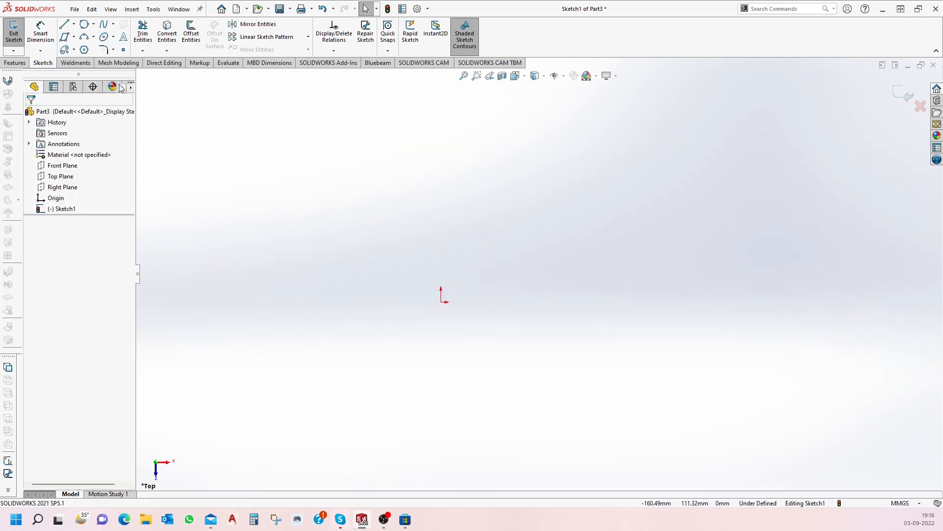
left_click(104, 39)
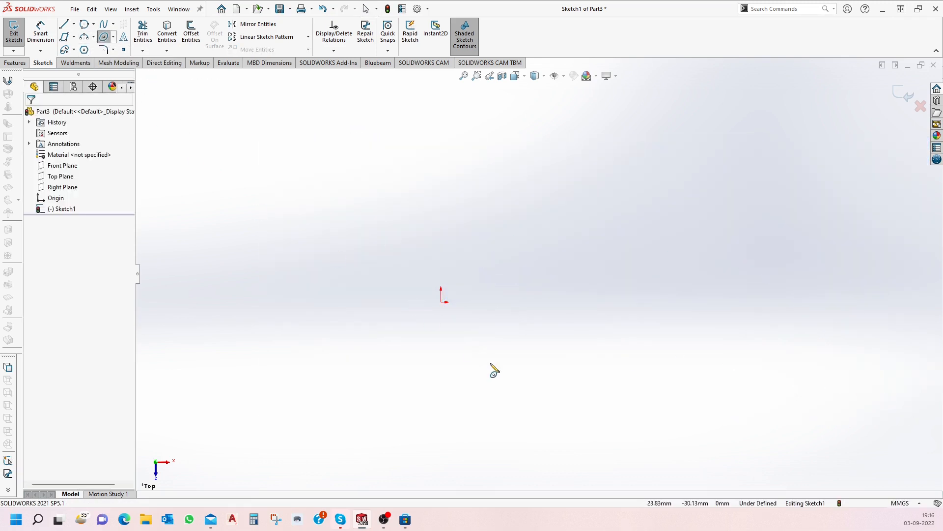
left_click(441, 303)
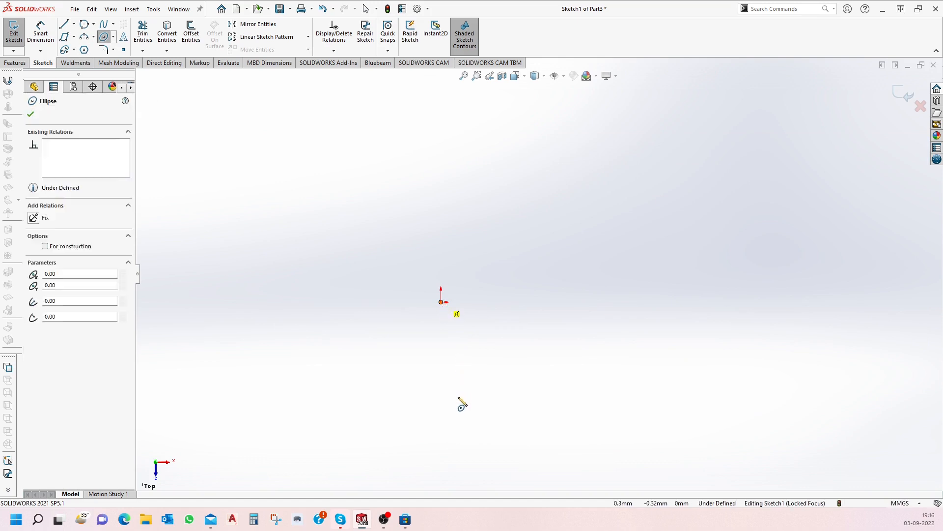
left_click(445, 428)
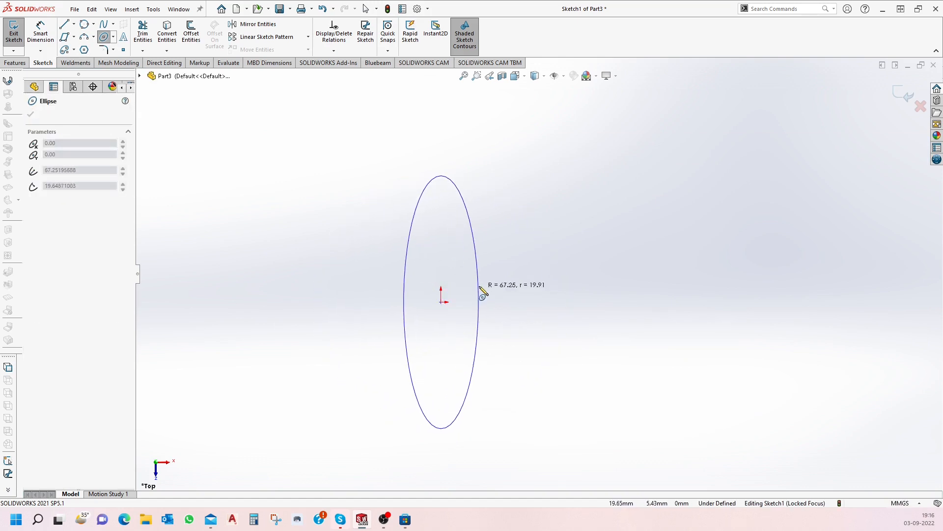
left_click(484, 295)
key("Escape")
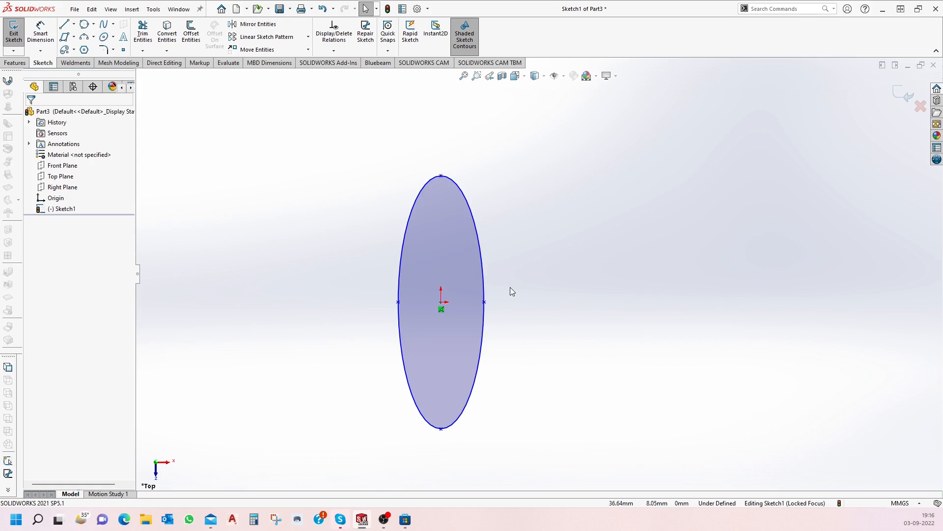
Delete the ellipse and sketch a partial ellipse centred on the origin, with radii of about 62.8 mm and 41.1 mm, spanning about 123°.
left_click_drag(358, 150, 548, 482)
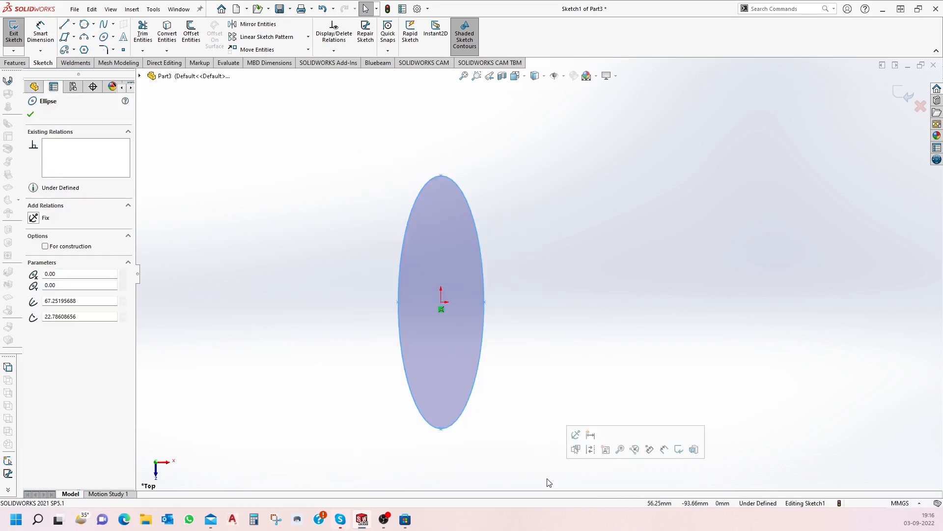
key("Delete")
left_click(114, 37)
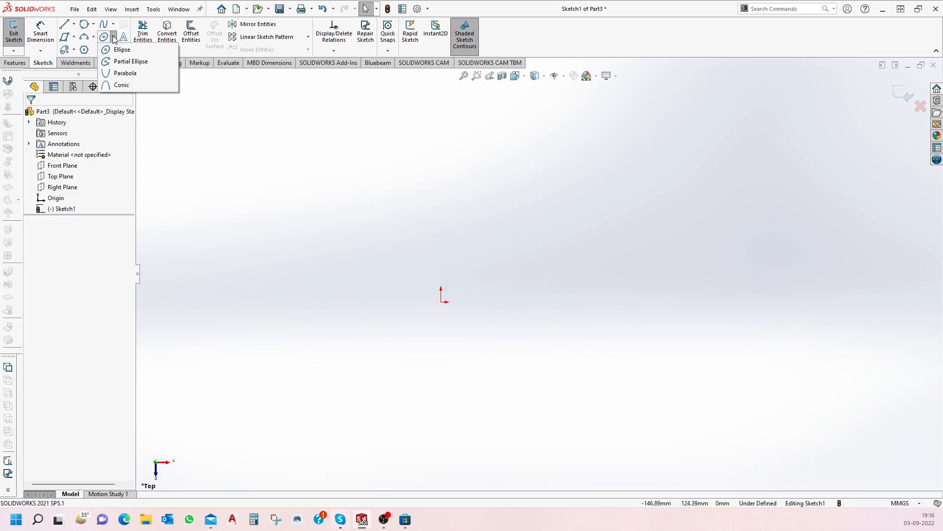
left_click(120, 61)
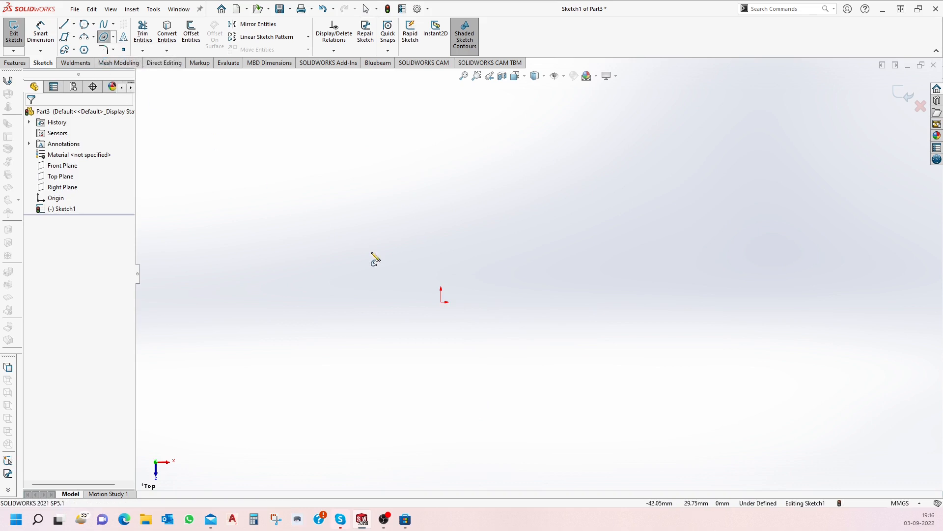
left_click(441, 302)
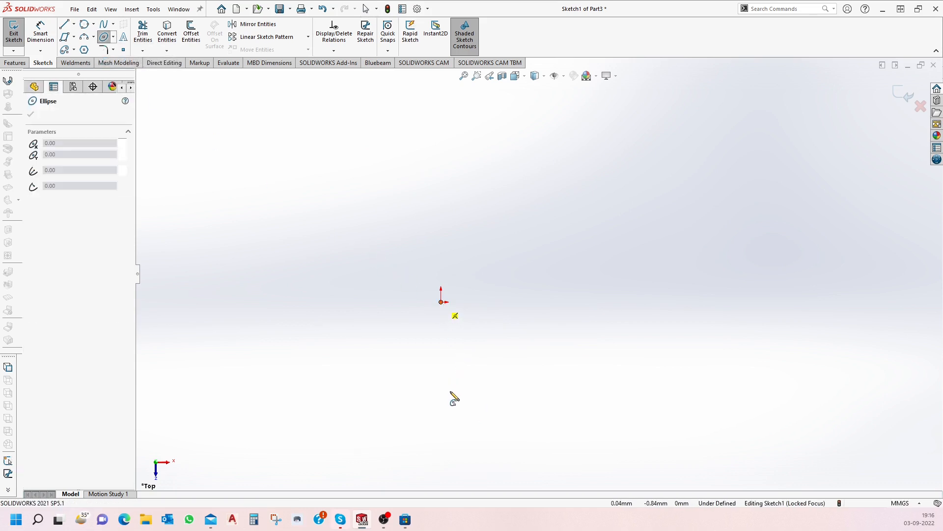
left_click(441, 420)
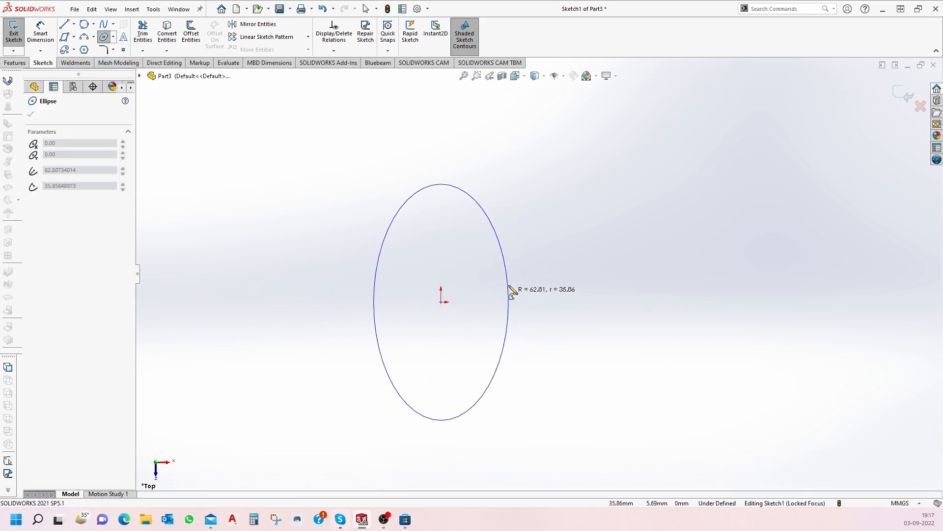
left_click(509, 242)
left_click(463, 426)
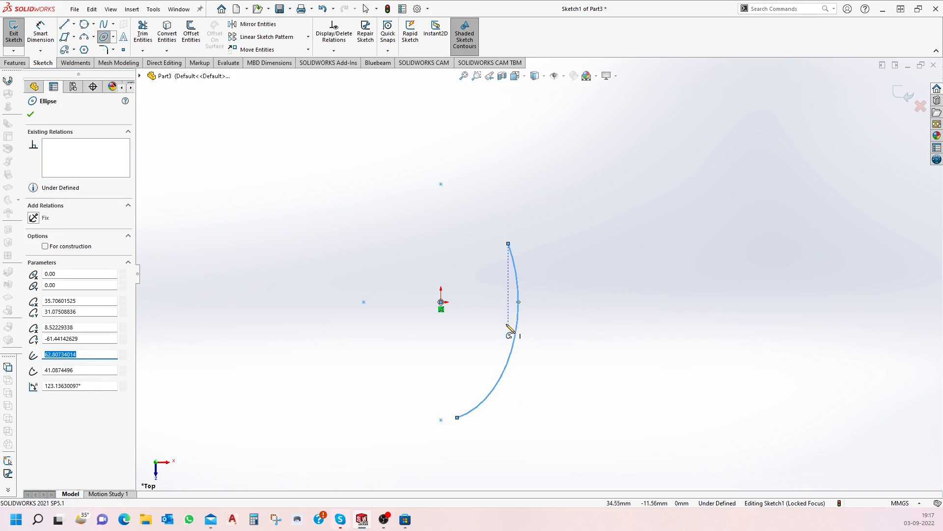
key("Escape")
Delete the partial ellipse and sketch a parabola with its focus at the origin and its vertex about 91.5 mm to the right.
mouse_move(325, 211)
left_mouse_down()
mouse_move(554, 432)
mouse_move(572, 436)
left_mouse_up()
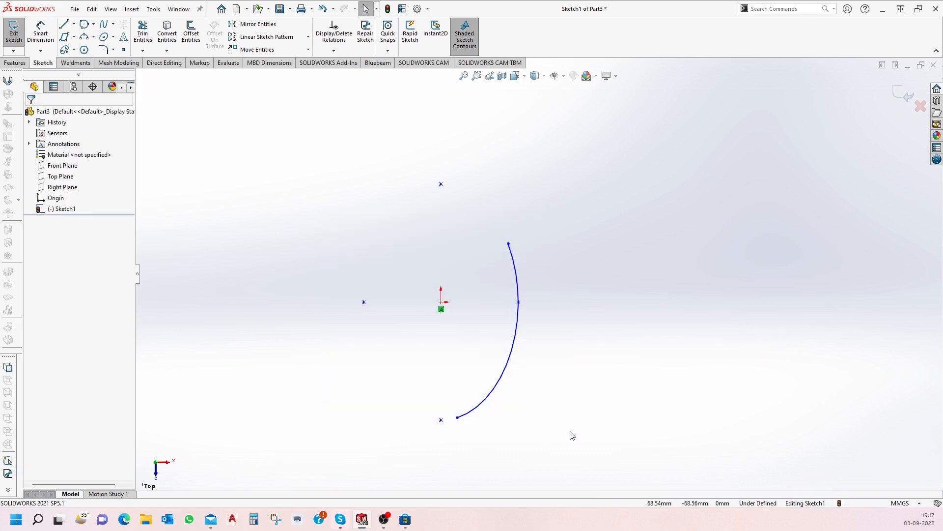
left_click_drag(317, 147, 587, 474)
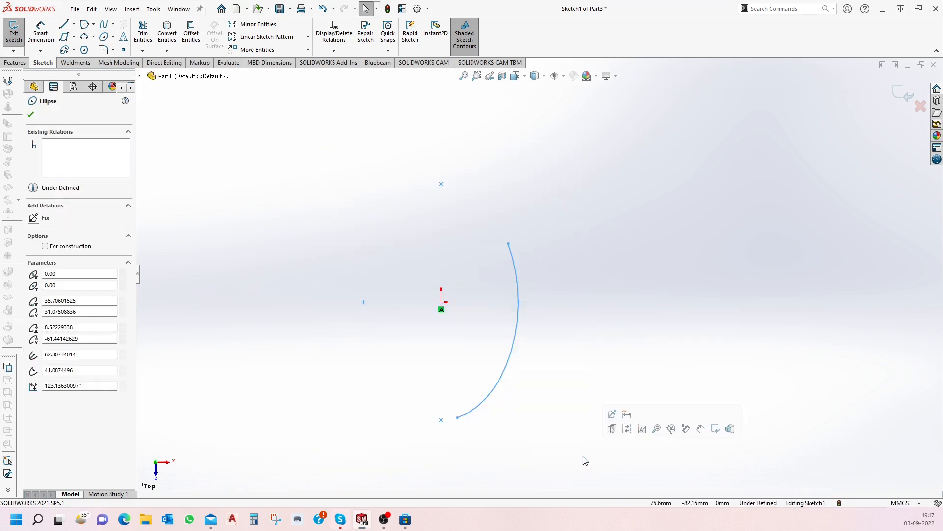
key("Delete")
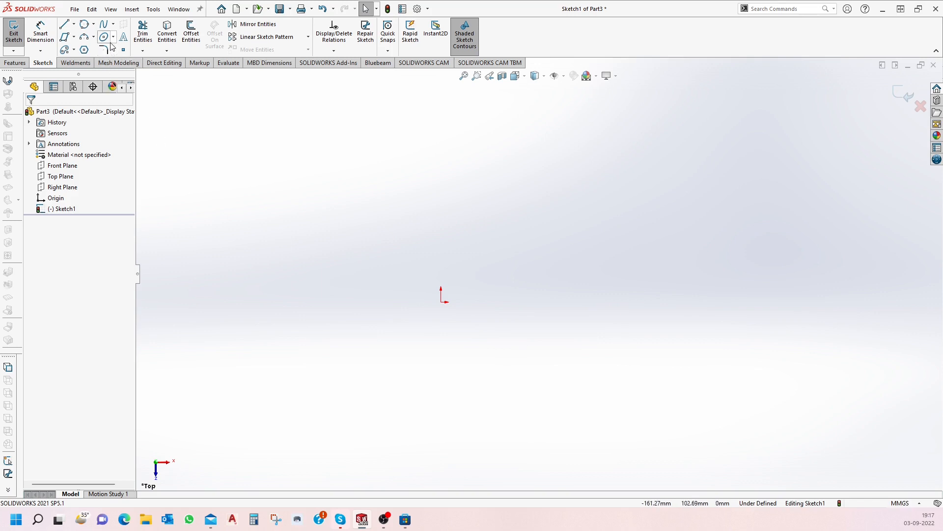
left_click(112, 38)
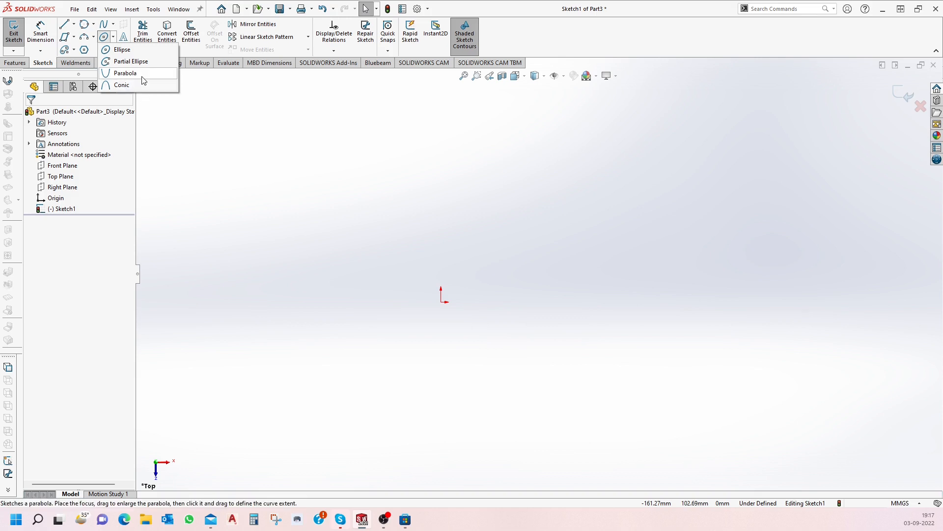
left_click(125, 73)
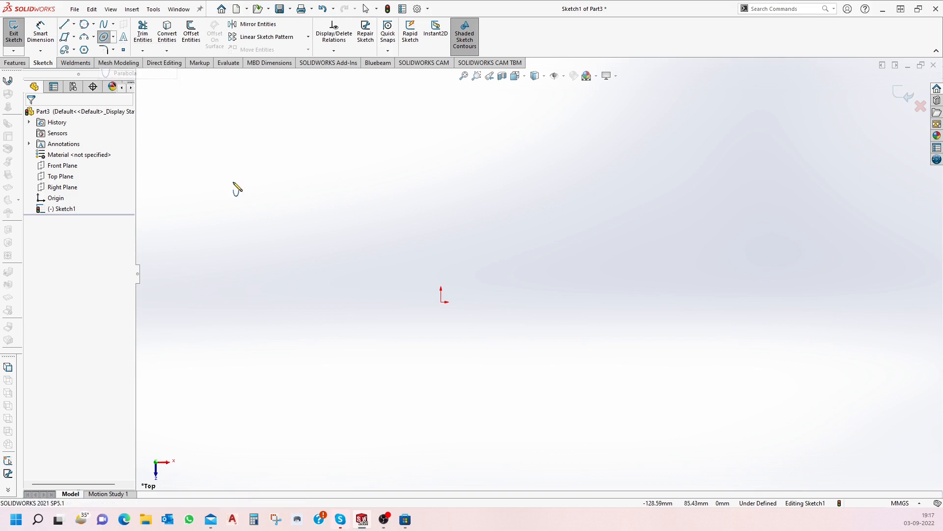
left_click(441, 302)
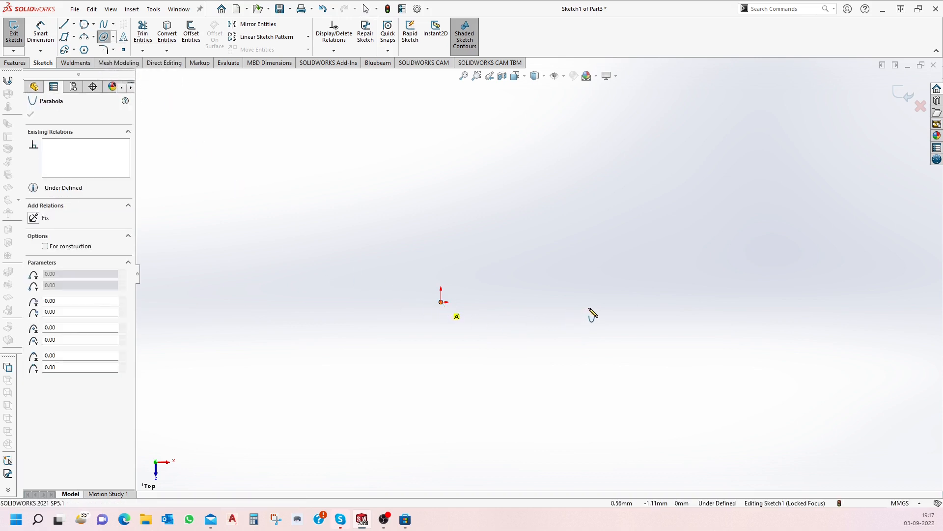
left_click(614, 301)
left_click(512, 172)
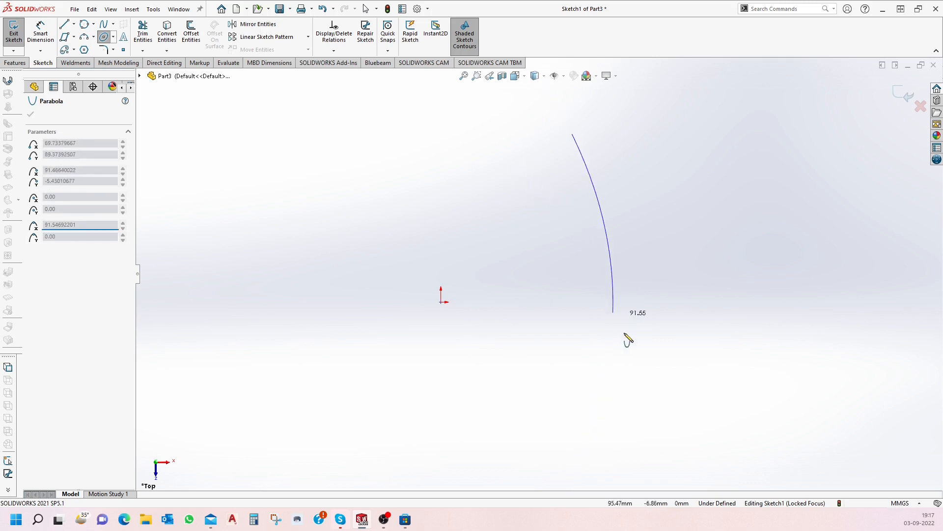
left_click(596, 409)
key("Escape")
Delete the parabola and sketch a corner rectangle from the origin down to the right, about 190.8 mm wide and 106.5 mm high.
scroll(599, 280, "up", 1)
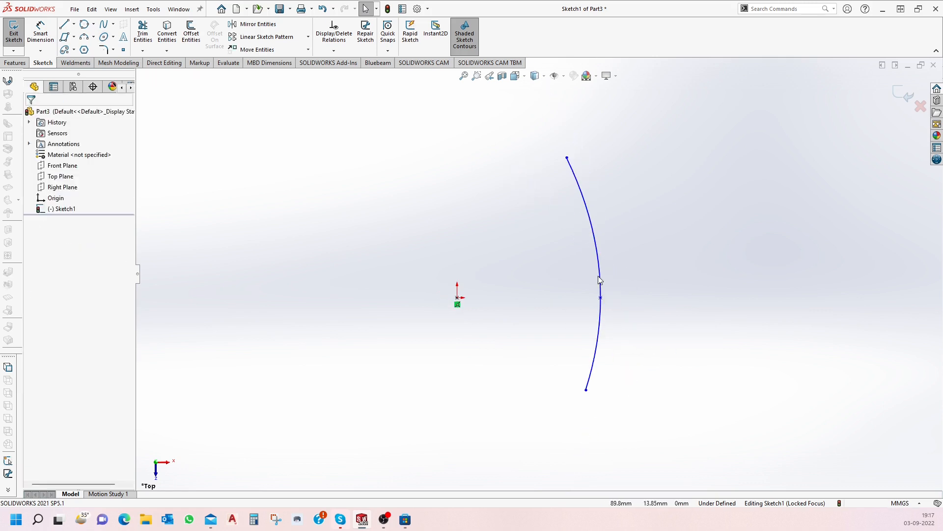
scroll(598, 280, "up", 1)
left_click_drag(628, 388, 520, 201)
key("Delete")
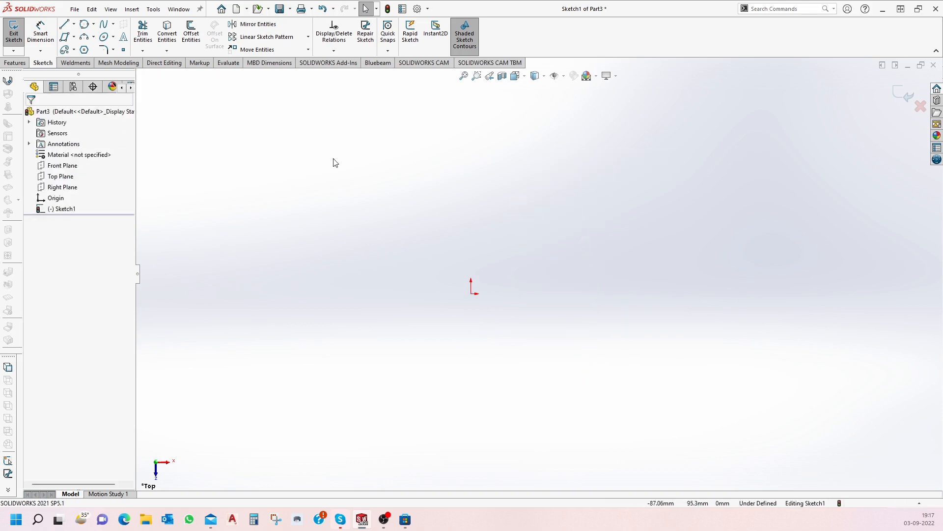
left_click(112, 51)
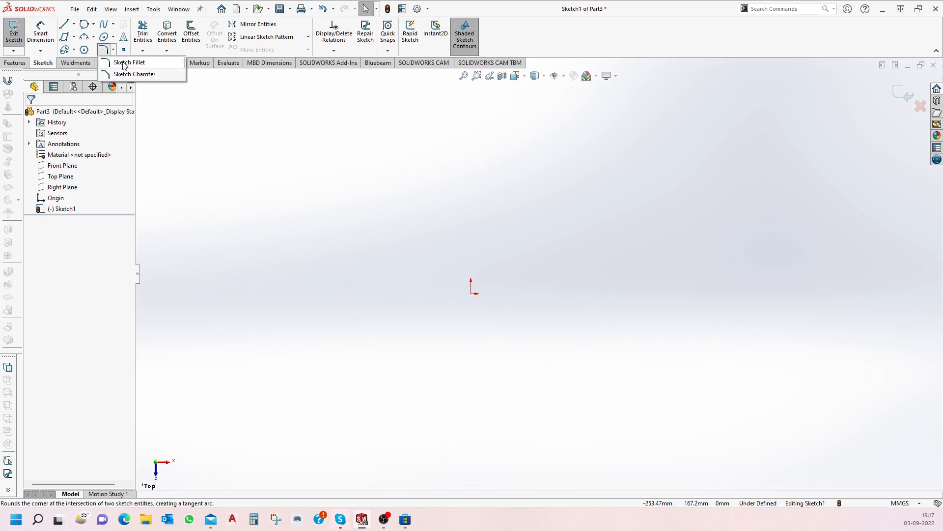
left_click(196, 150)
left_click(74, 37)
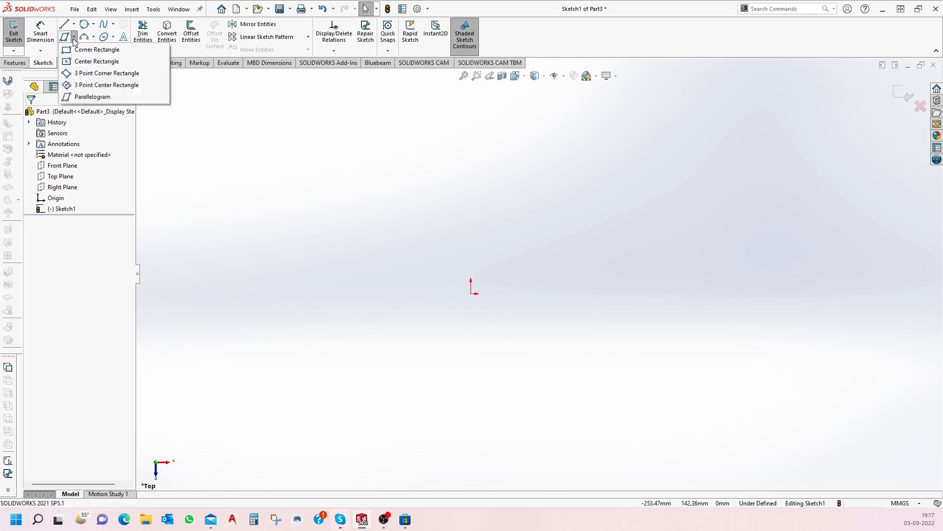
left_click(94, 47)
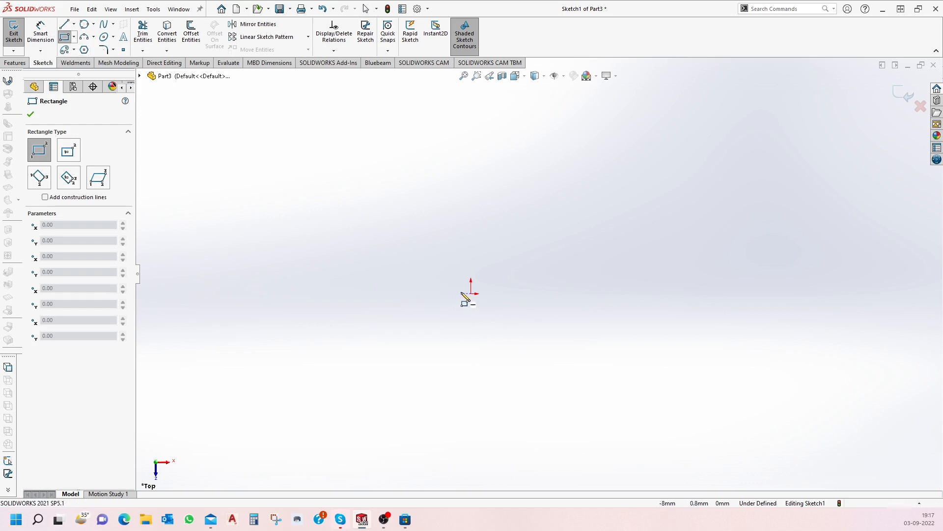
mouse_move(470, 293)
left_mouse_down()
mouse_move(661, 373)
mouse_move(720, 432)
left_mouse_up()
scroll(596, 322, "up", 3)
scroll(520, 280, "down", 5)
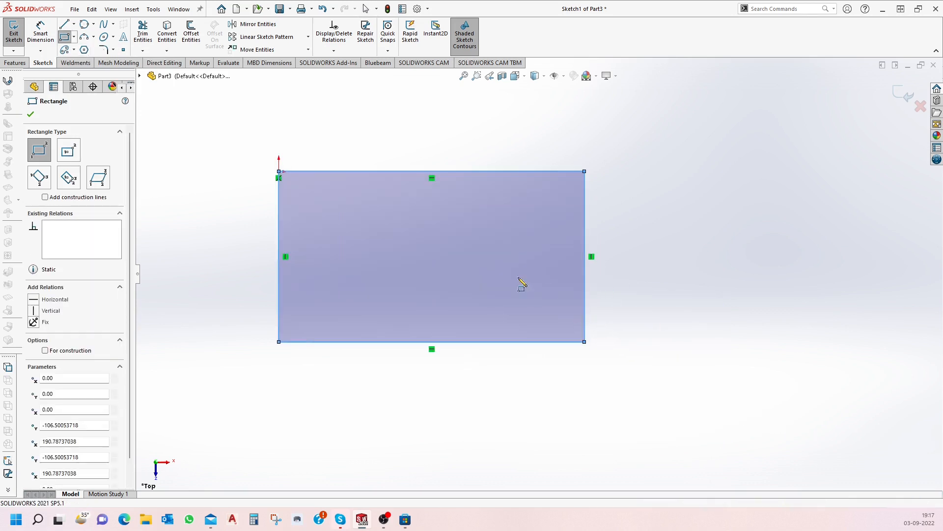
key("Escape")
Dimension the rectangle's right vertical edge and set its height to 100 mm.
scroll(577, 183, "down", 3)
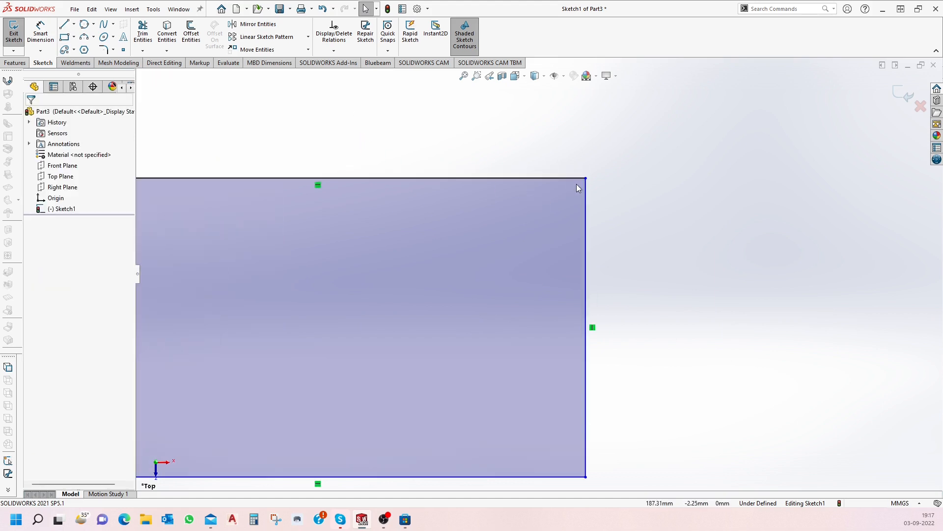
scroll(570, 192, "up", 3)
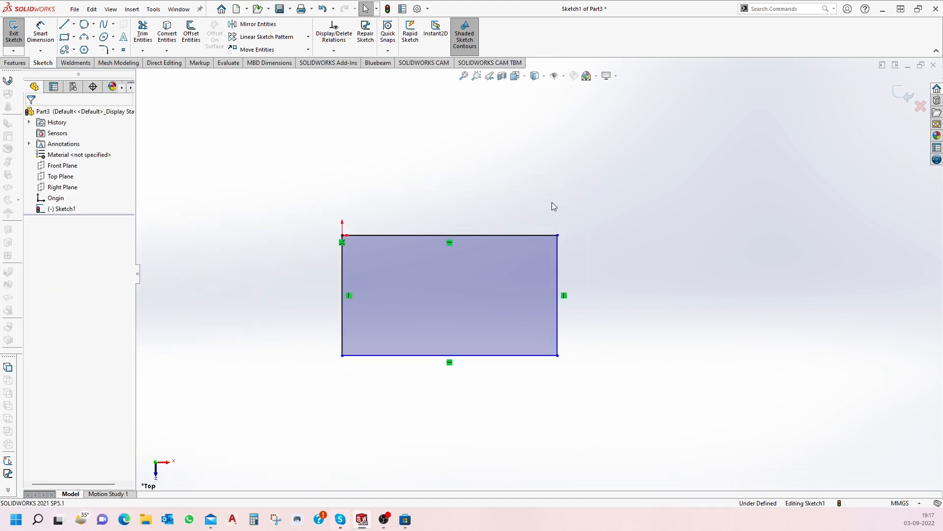
scroll(521, 202, "down", 2)
left_click(38, 34)
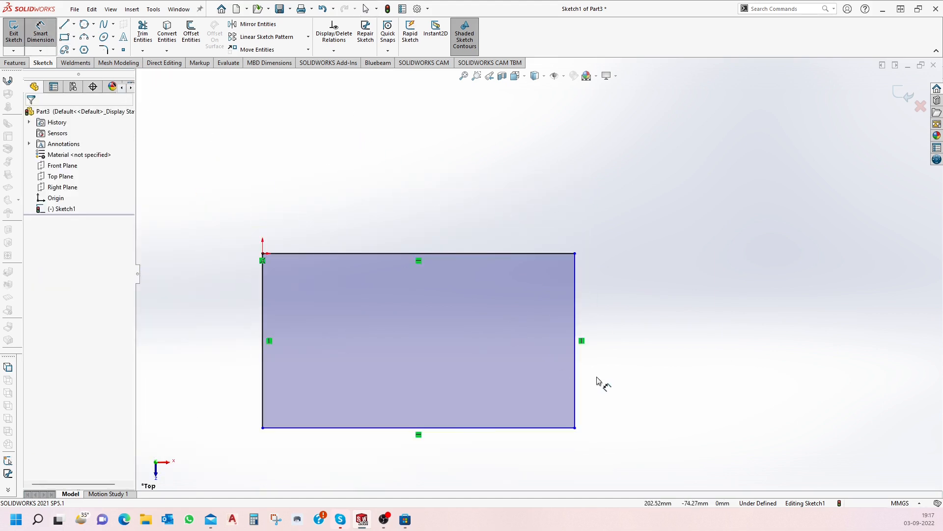
left_click(575, 360)
left_click(634, 356)
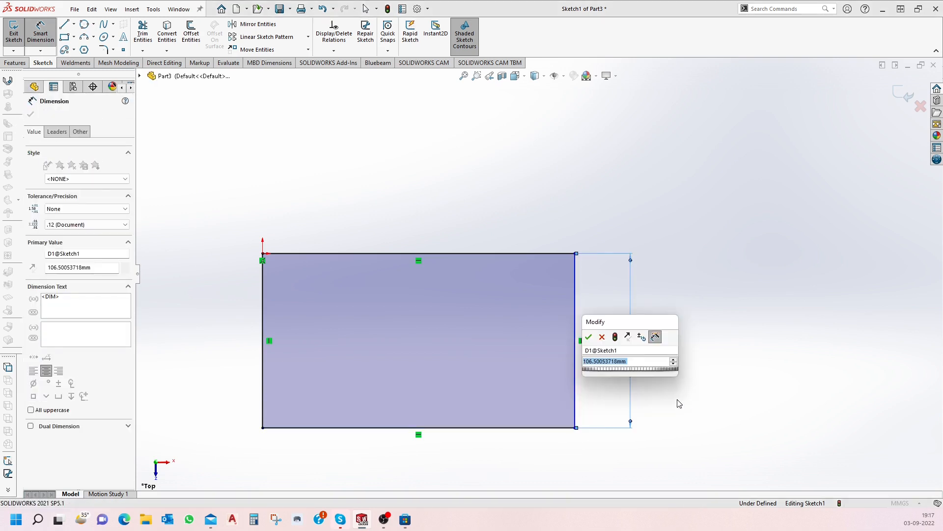
type("100")
key("Return")
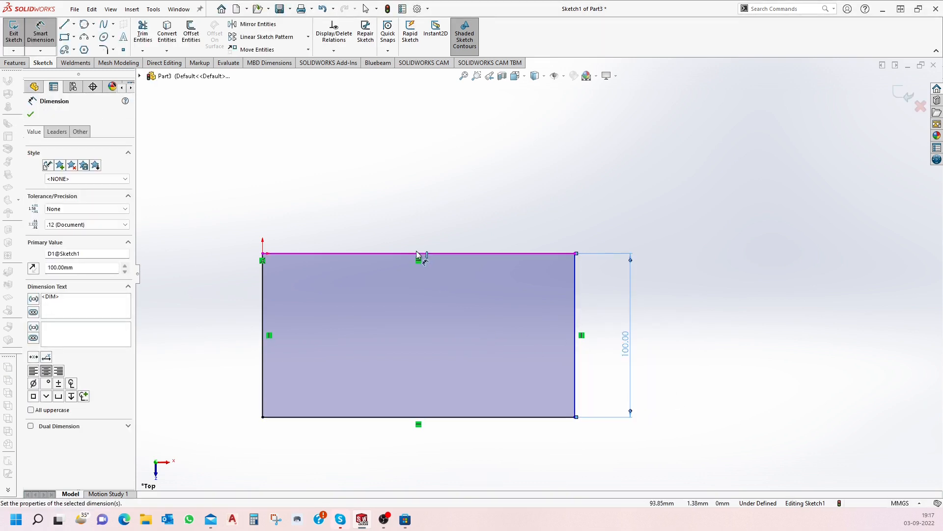
Dimension the rectangle's upper horizontal edge and set its width to 200 mm.
left_click(415, 256)
left_click(412, 223)
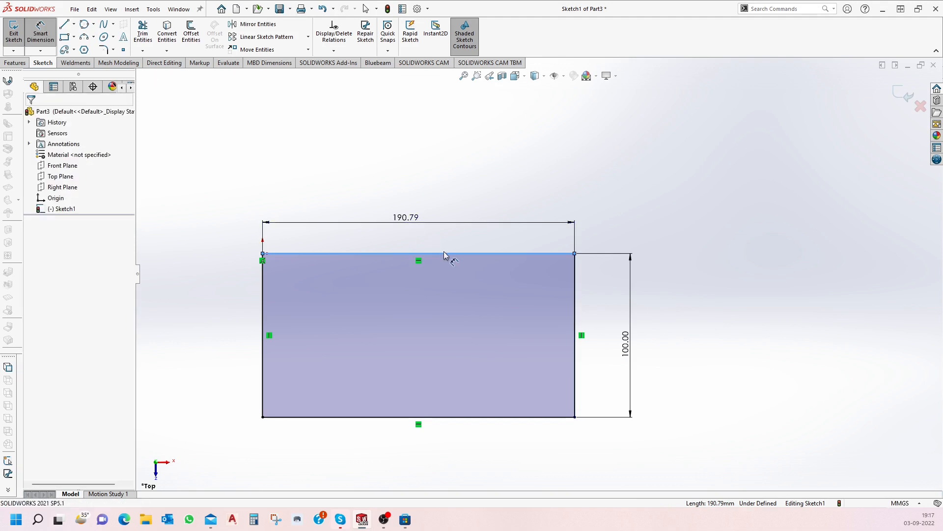
type("200")
key("Return")
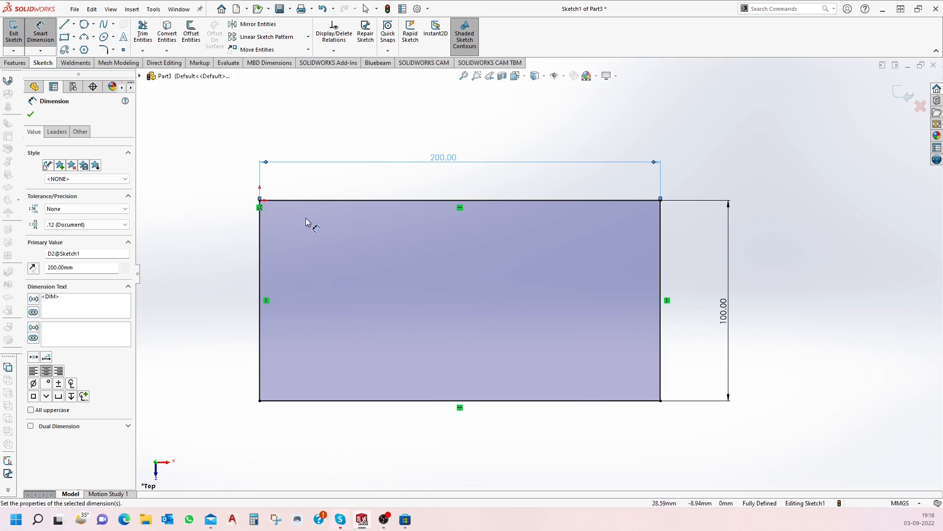
left_click(185, 175)
Add a 10 mm sketch fillet to the rectangle's corner at the origin, keeping constrained corners and dimensioning the fillet.
left_click(103, 49)
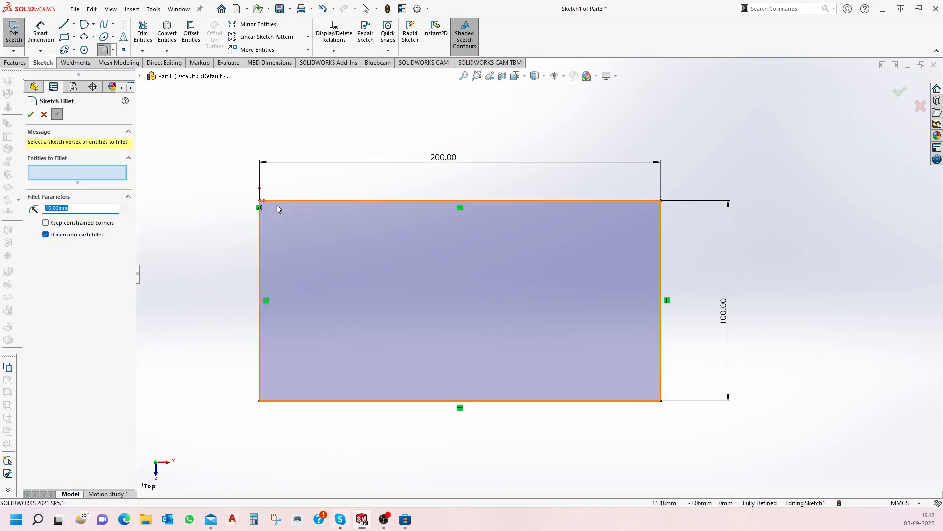
left_click(44, 173)
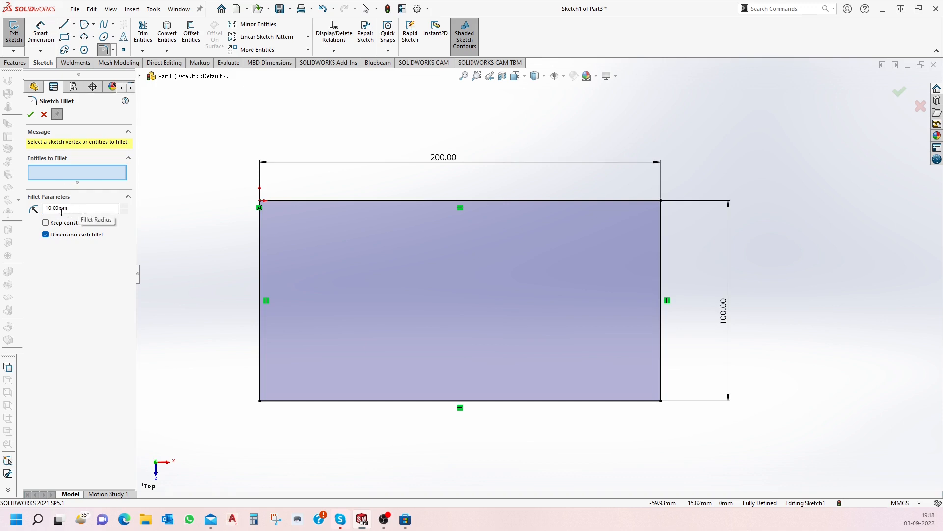
left_click(282, 202)
left_click(260, 235)
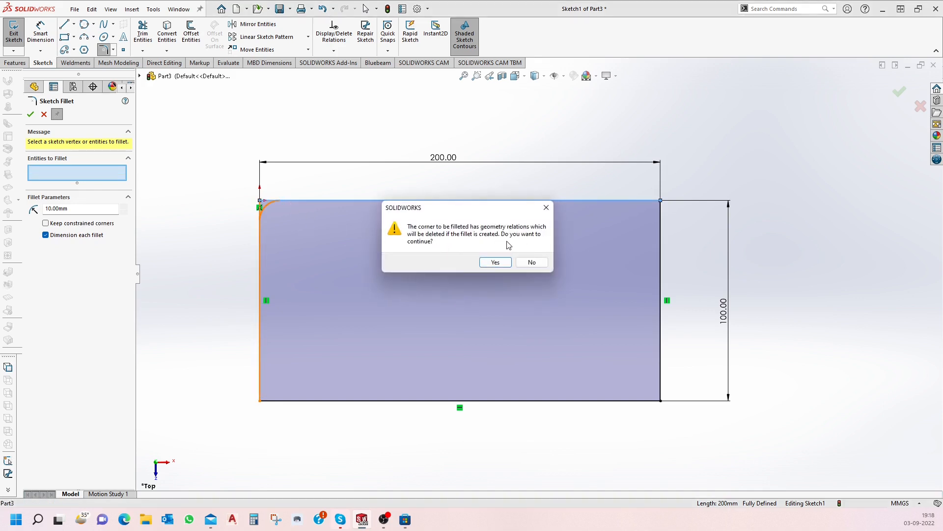
left_click(495, 262)
scroll(285, 223, "down", 1)
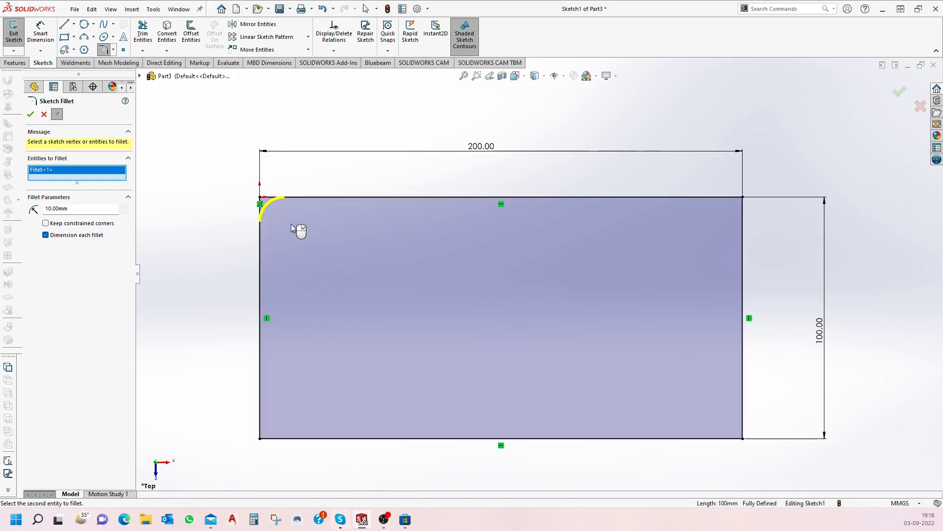
scroll(235, 220, "down", 1)
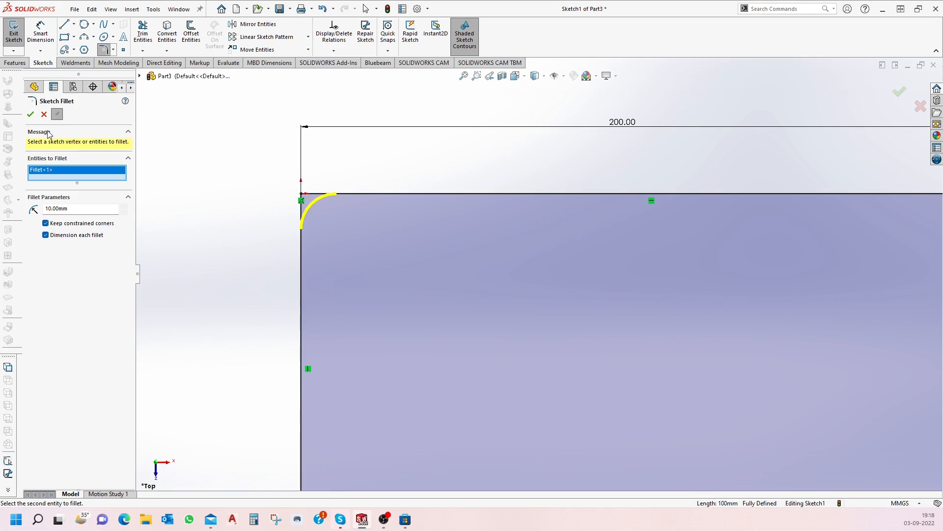
left_click(30, 114)
scroll(344, 216, "down", 3)
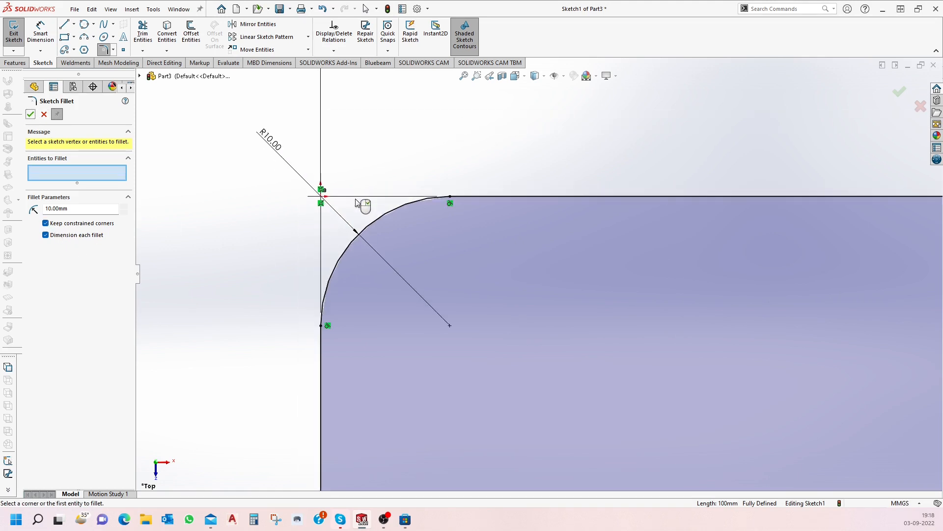
scroll(485, 281, "up", 5)
scroll(508, 287, "down", 4)
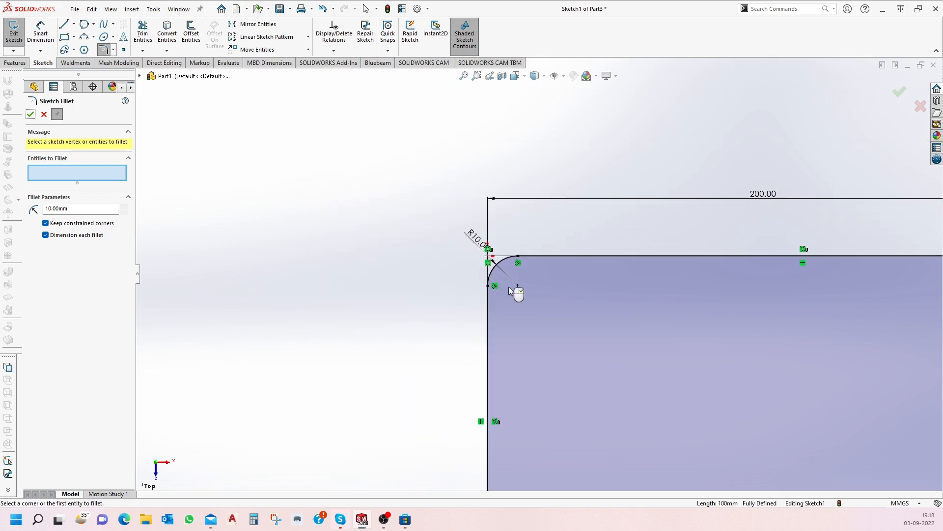
scroll(497, 302, "down", 3)
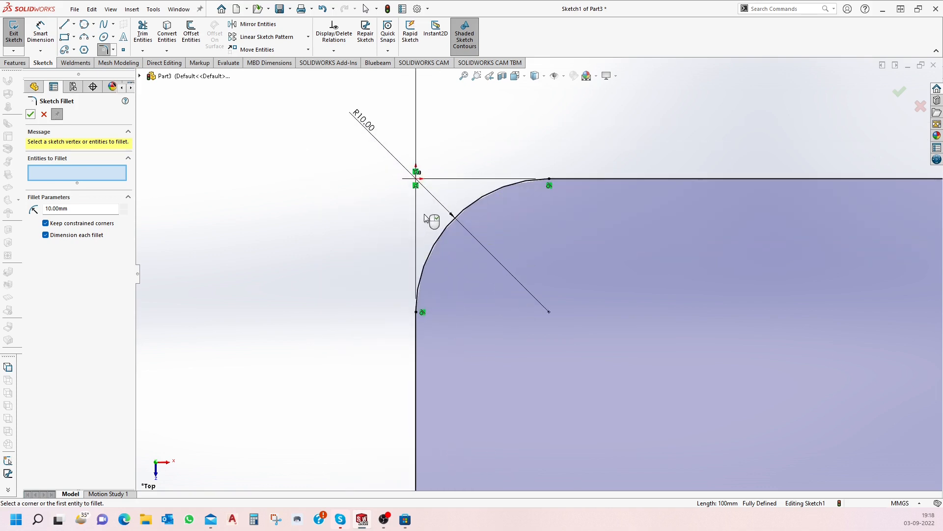
scroll(442, 228, "up", 10)
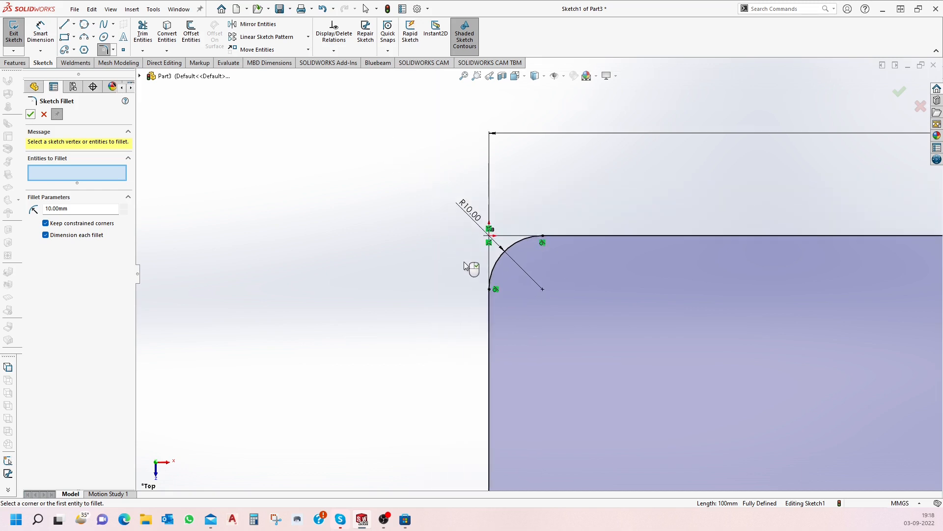
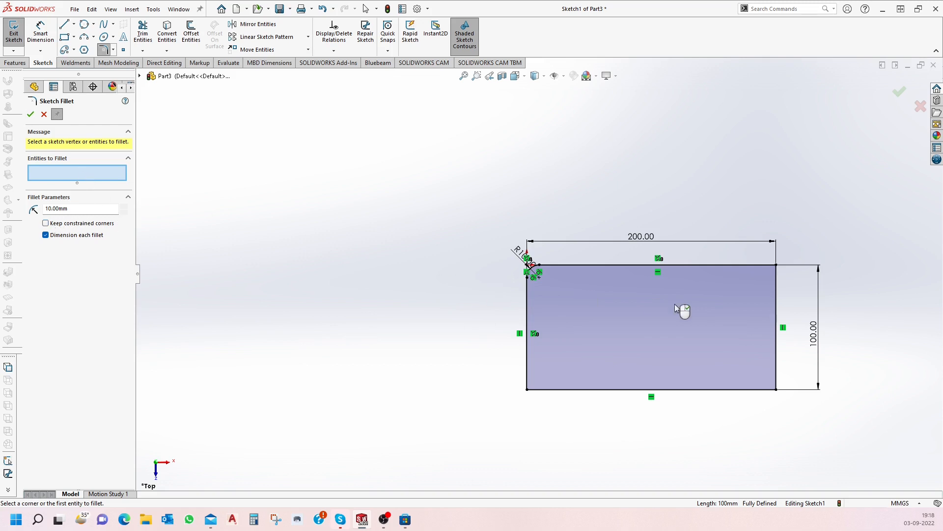
scroll(754, 288, "down", 5)
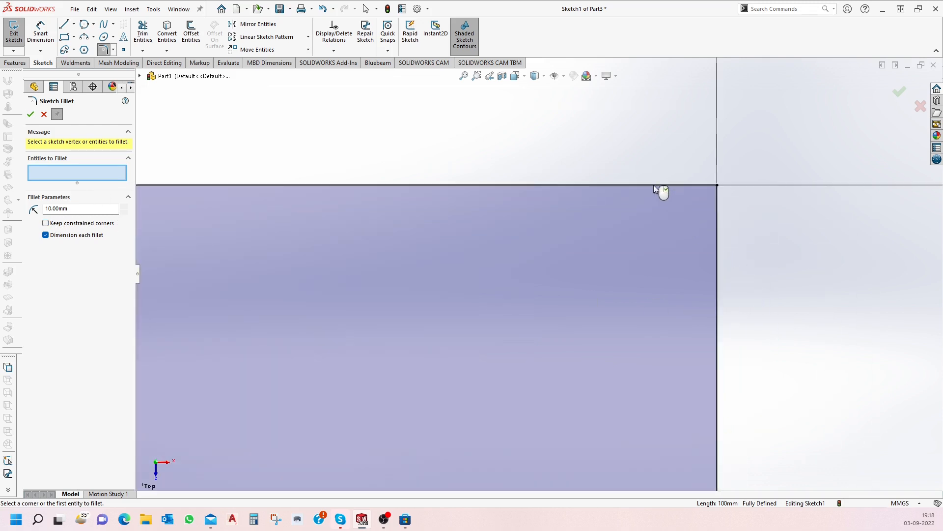
left_click(661, 187)
left_click(716, 255)
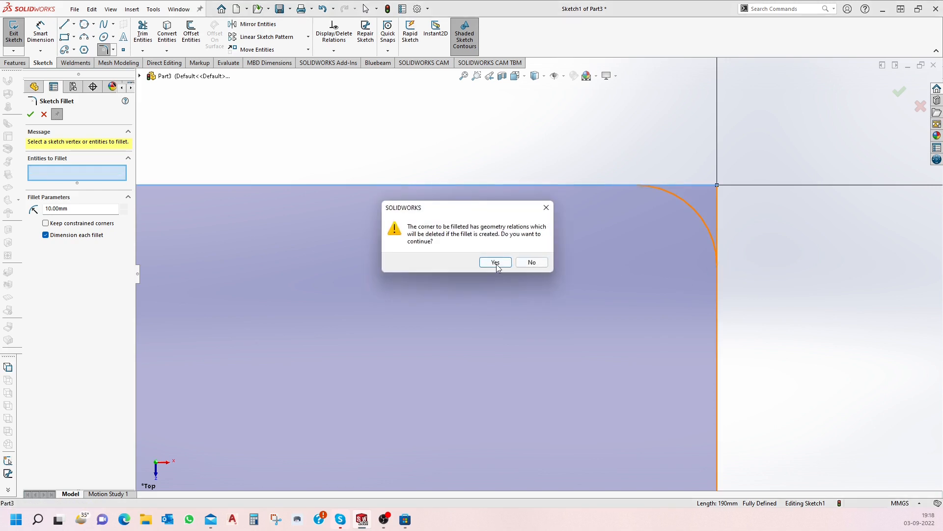
left_click(495, 264)
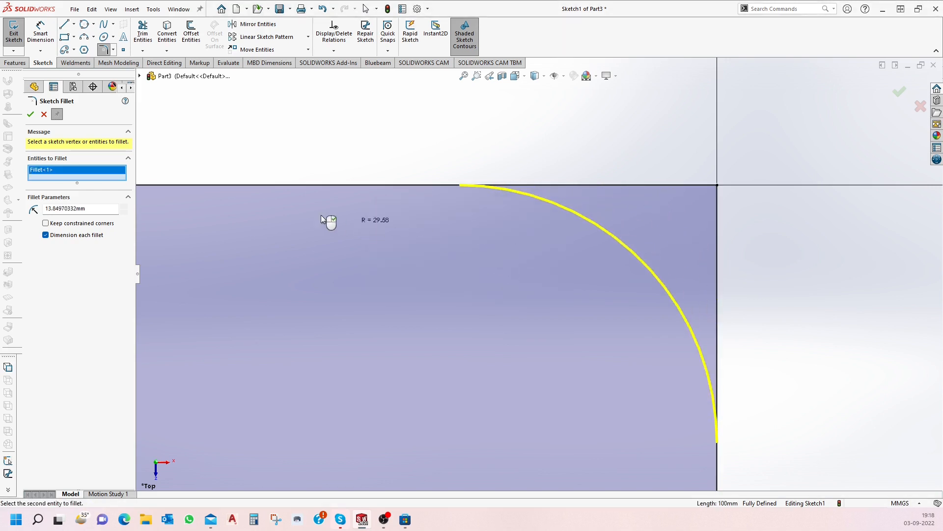
left_click(618, 260)
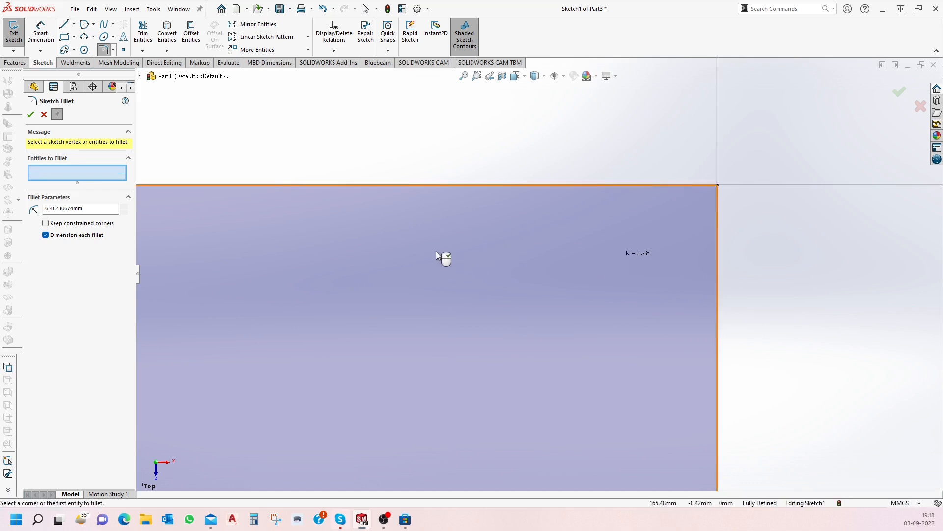
Fillet the rectangle's upper-right corner with a 10 mm radius, leaving constrained corners off, dimensioning the fillet and accepting removal of the corner's relations.
left_click(89, 210)
type("1")
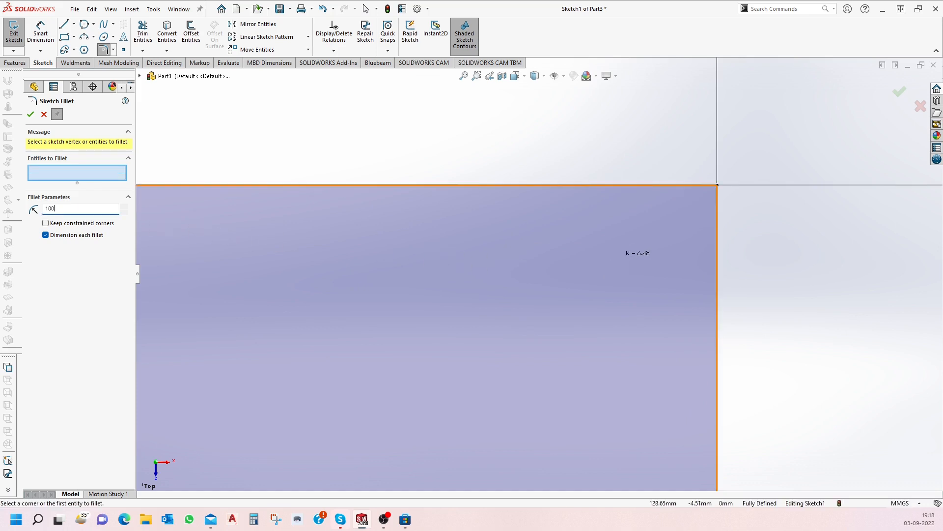
type("0.00mm")
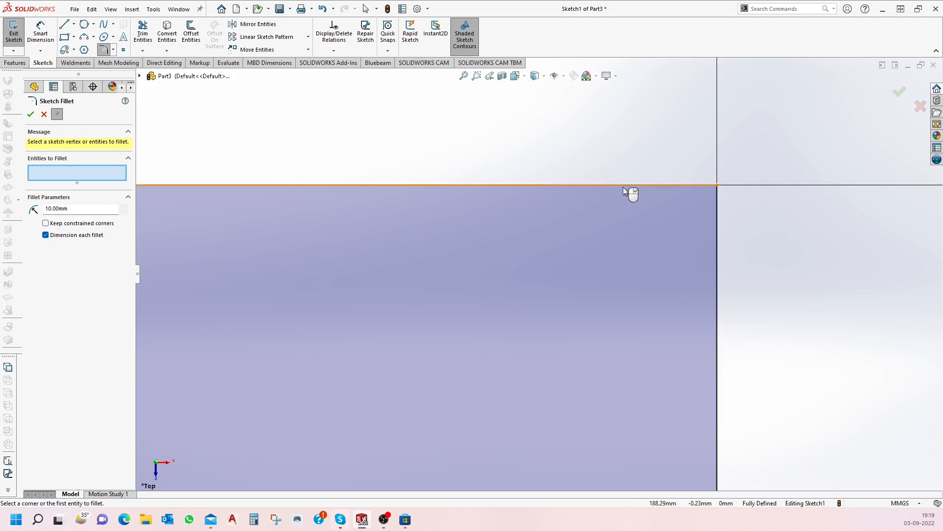
left_click(629, 186)
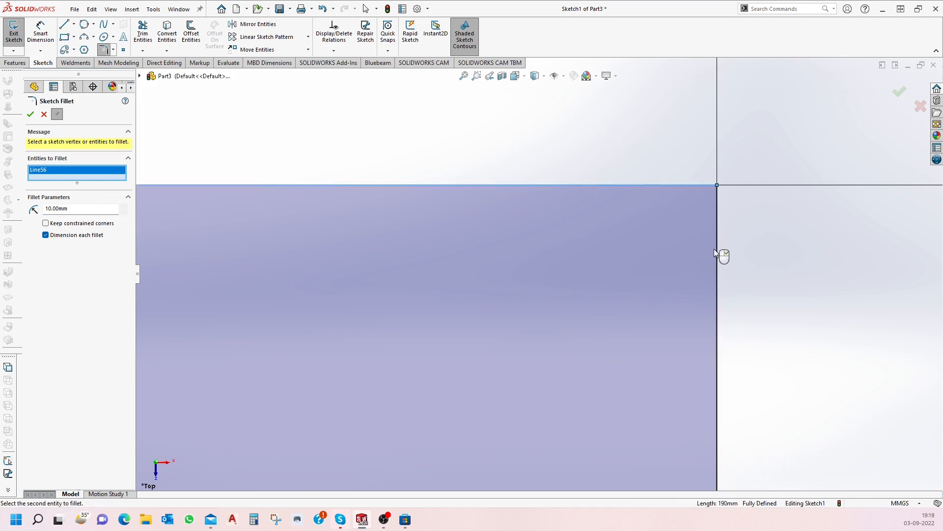
left_click(720, 254)
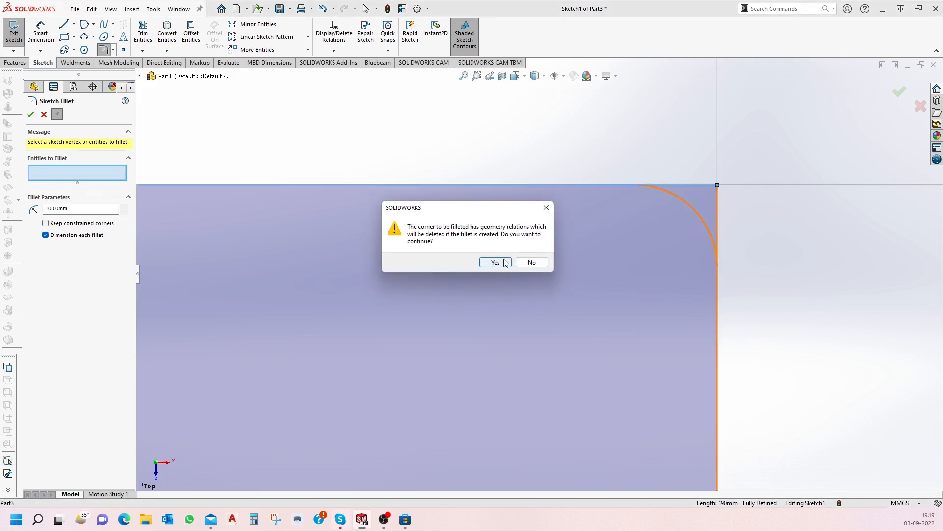
left_click(505, 261)
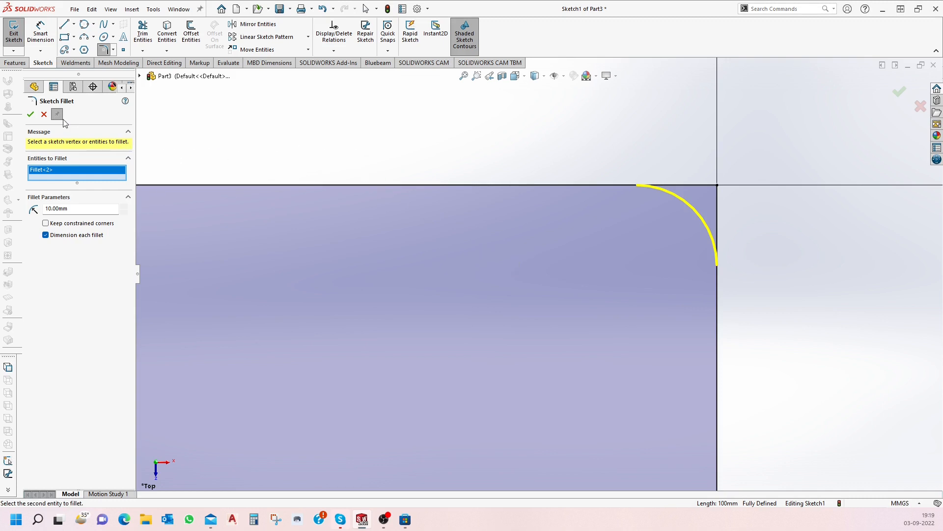
left_click(30, 114)
scroll(614, 238, "up", 3)
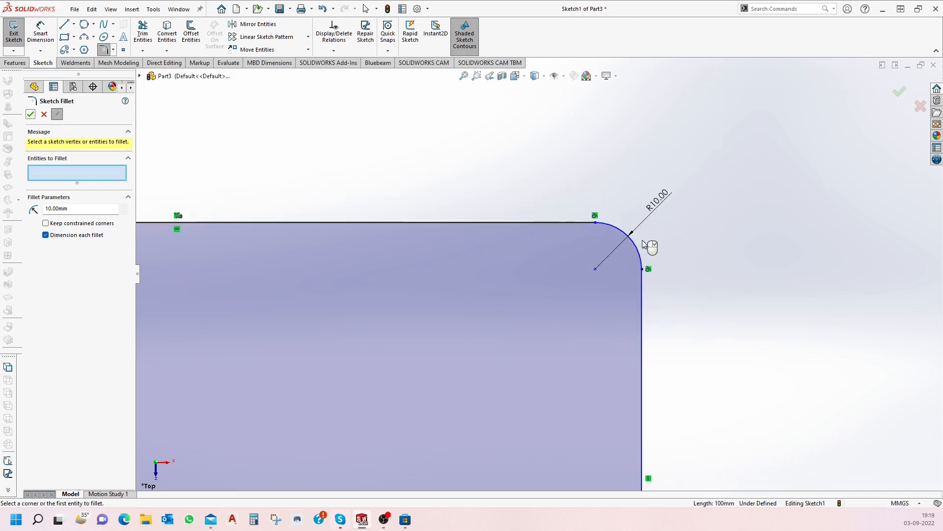
Compare the upper-right corner fillet with the constrained-corner fillet at the origin, examining their corner points and relations.
scroll(645, 244, "down", 3)
scroll(609, 262, "down", 2)
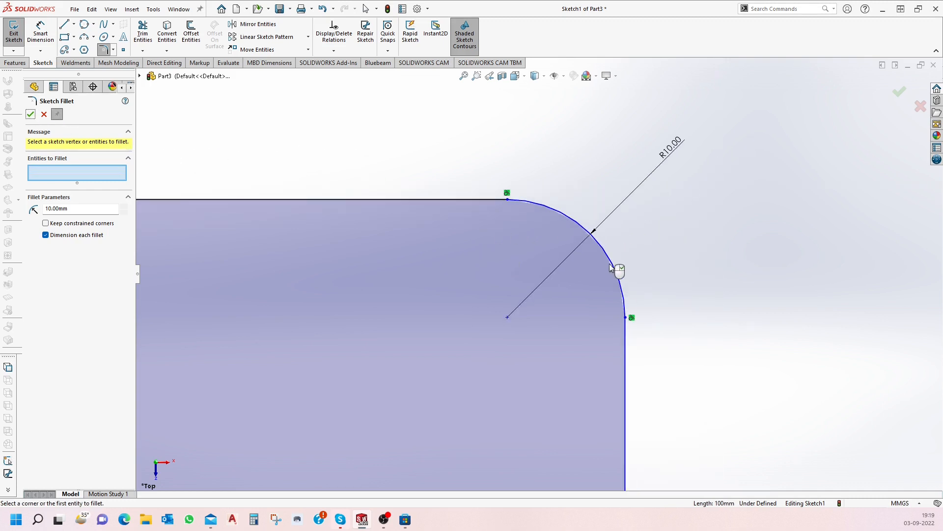
scroll(625, 275, "up", 5)
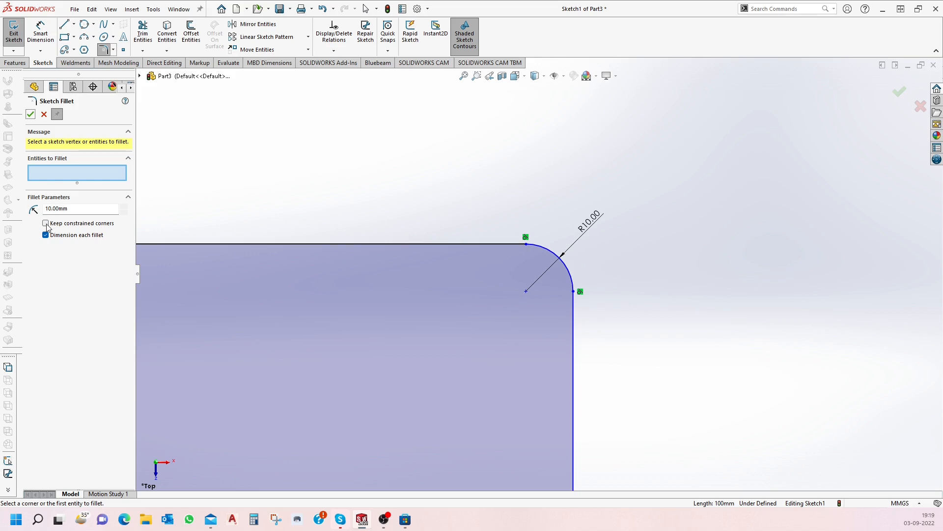
scroll(508, 259, "up", 5)
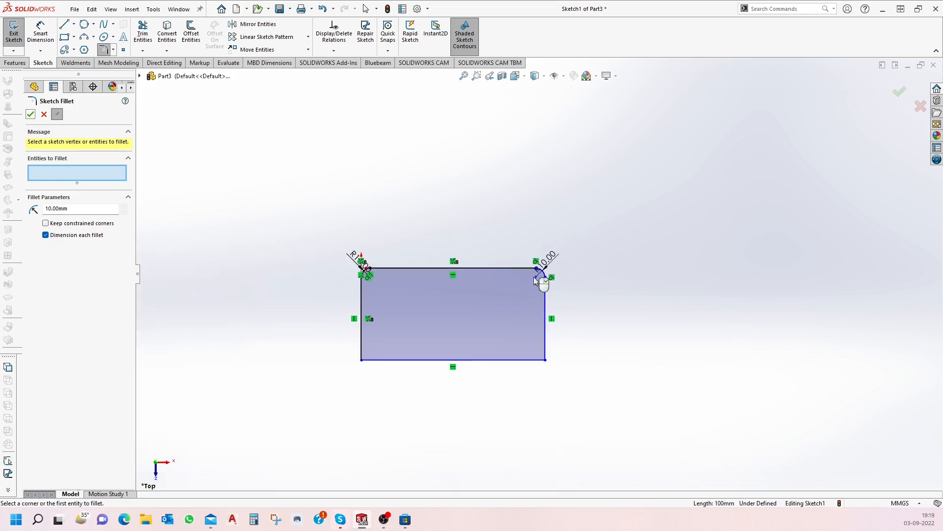
scroll(419, 275, "down", 5)
scroll(305, 253, "down", 2)
scroll(330, 265, "down", 5)
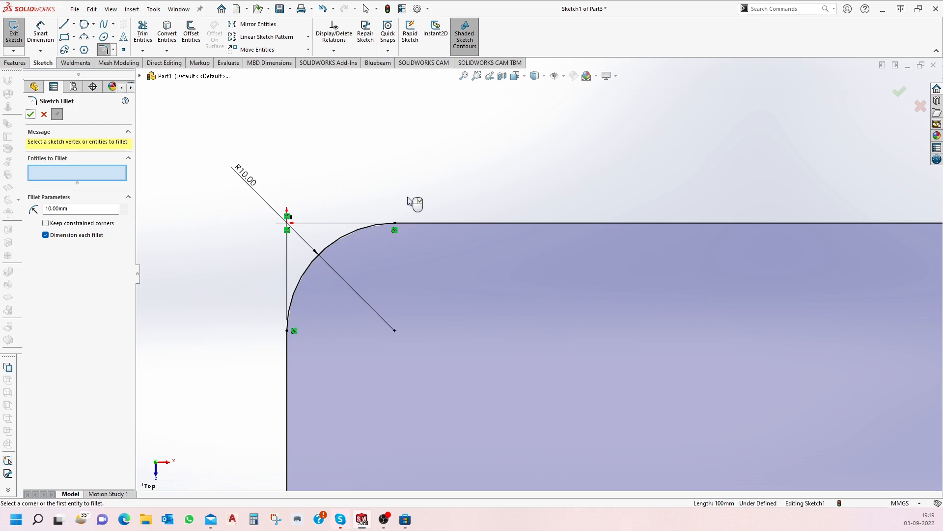
scroll(418, 210, "up", 4)
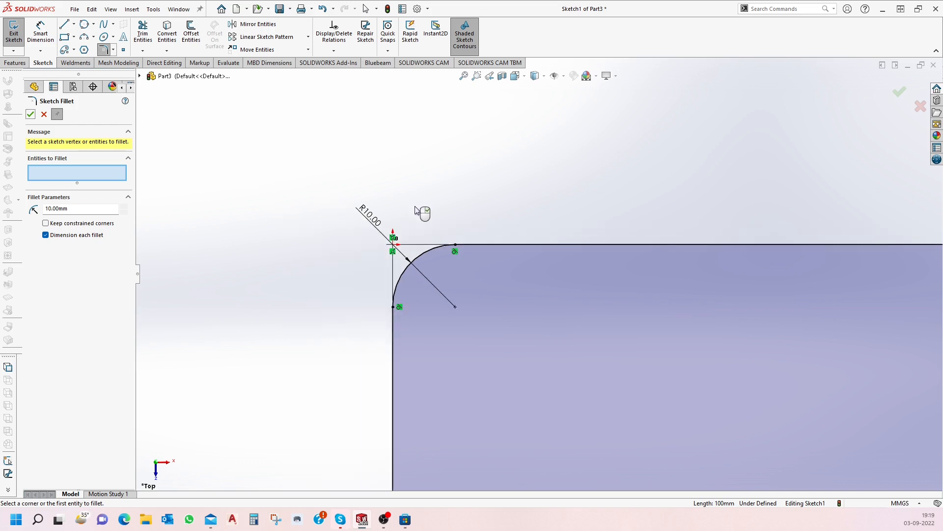
Set the sketch fillet options to keep constrained corners and not dimension each fillet.
left_click(45, 235)
key("f")
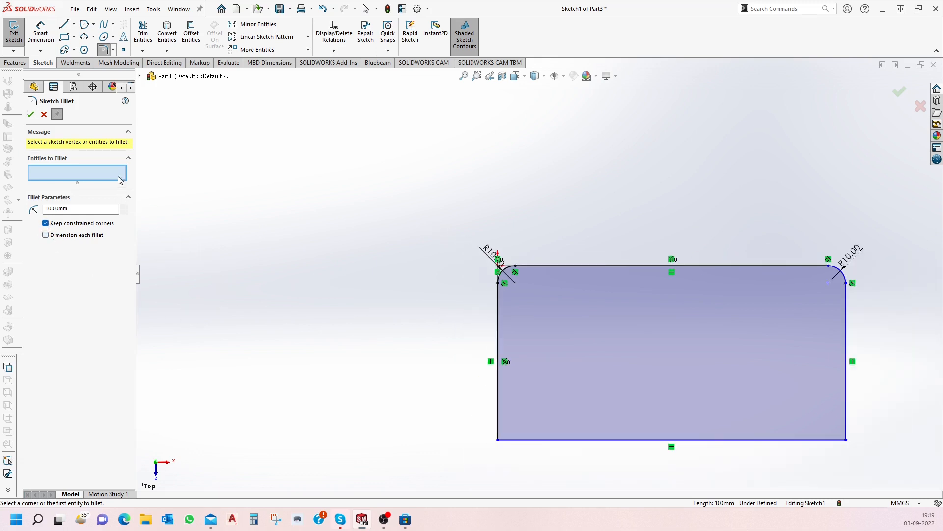
scroll(518, 454, "down", 5)
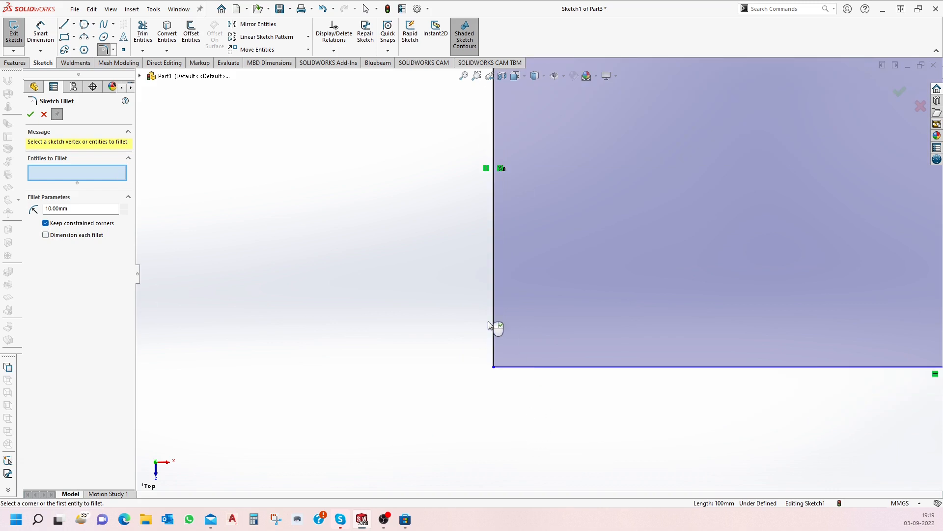
key("f")
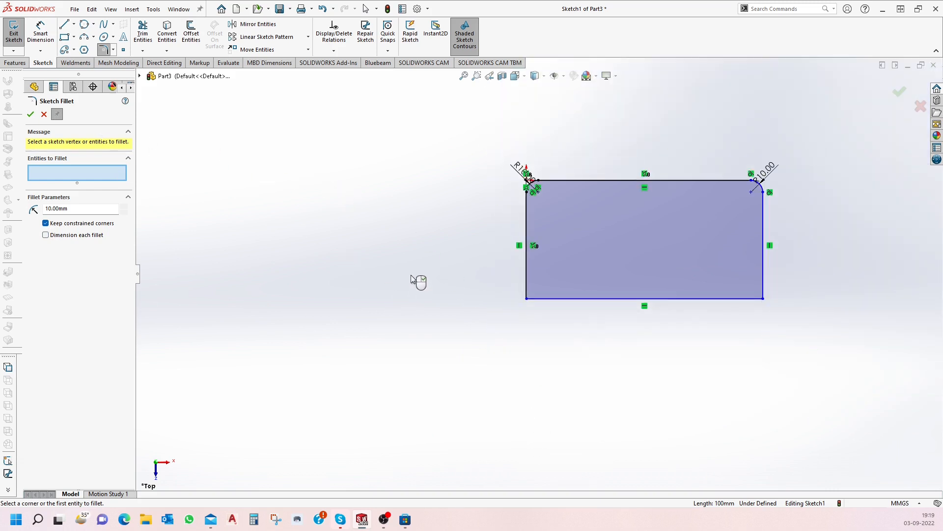
Dimension the vertical distance between the rectangle's upper and lower horizontal edges, placing the dimension outside the left edge.
key("d")
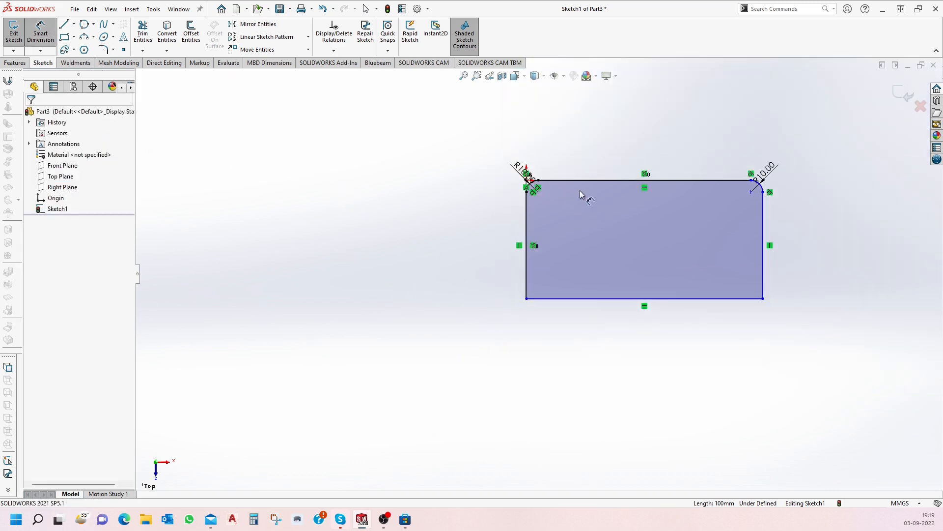
left_click(580, 180)
left_click(580, 298)
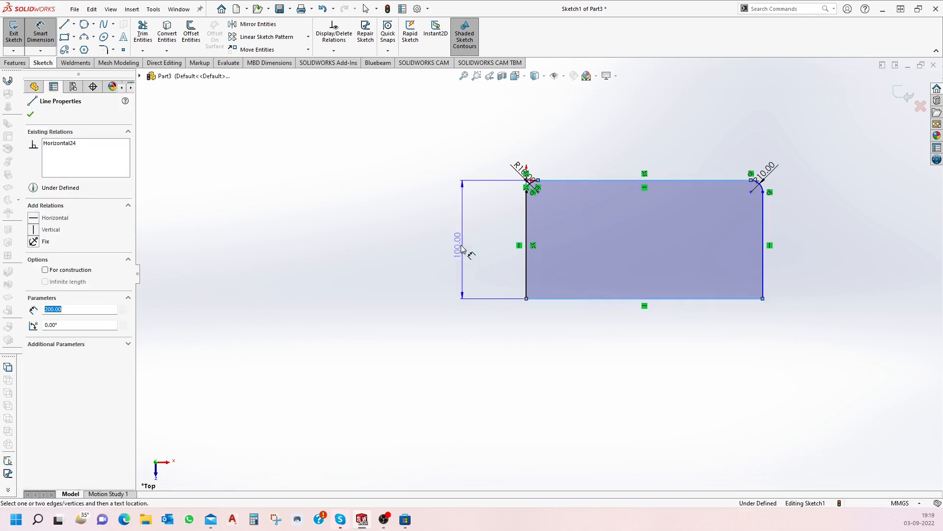
left_click(472, 268)
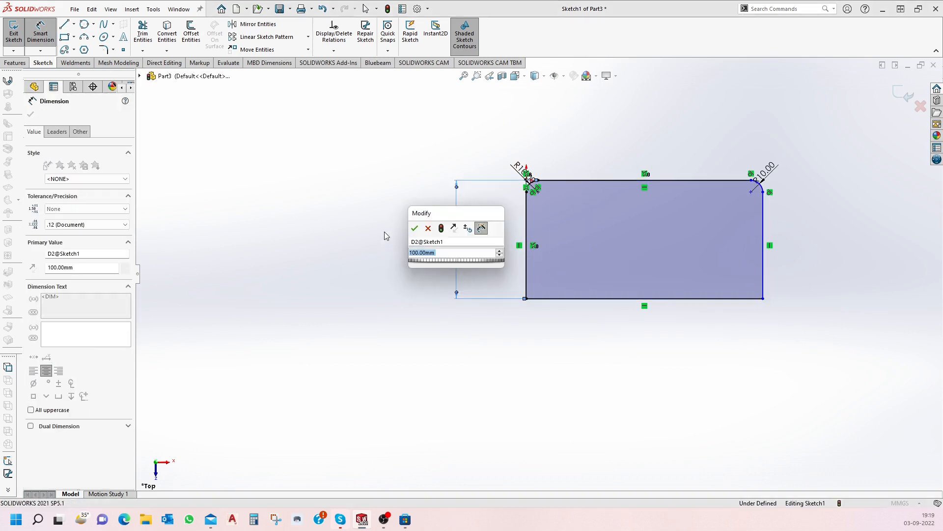
left_click(414, 228)
Add a 10 mm sketch fillet to the rectangle's lower-left corner, keeping constrained corners and with individual fillet dimensioning off.
scroll(559, 299, "down", 3)
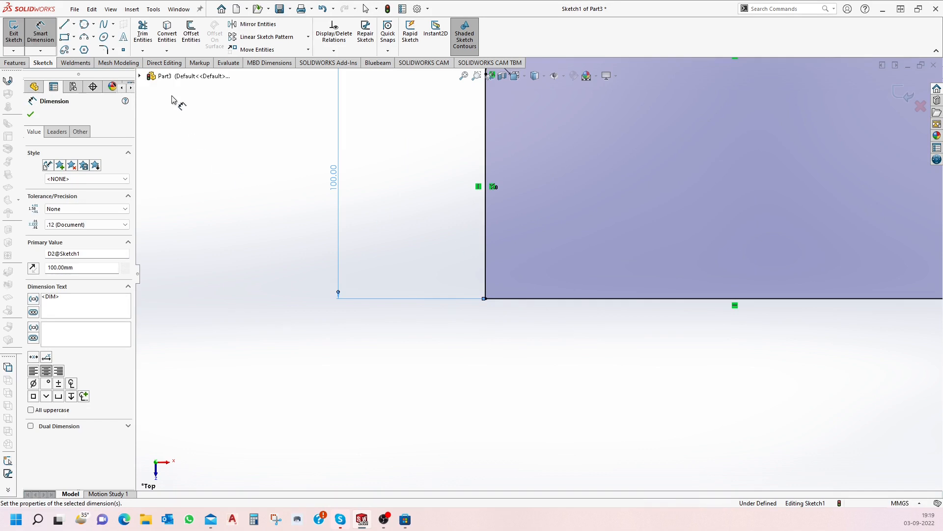
left_click(103, 50)
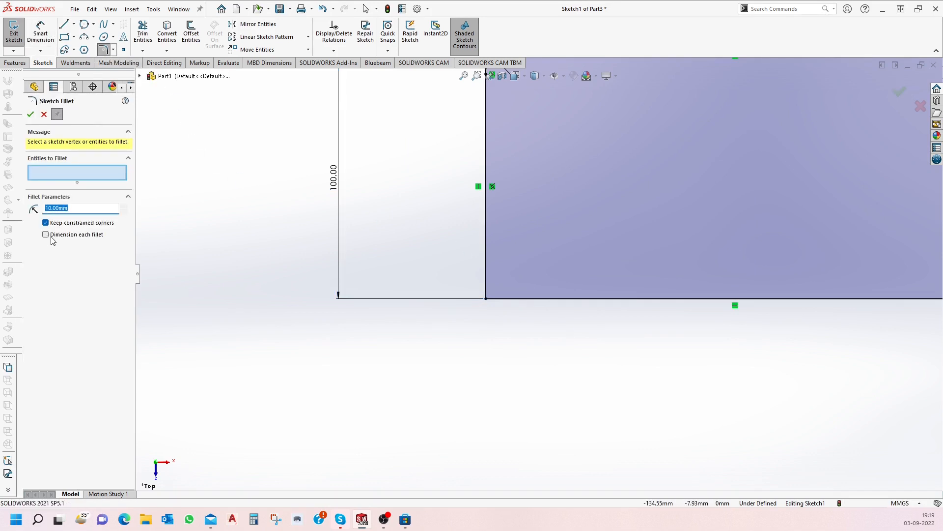
left_click(535, 299)
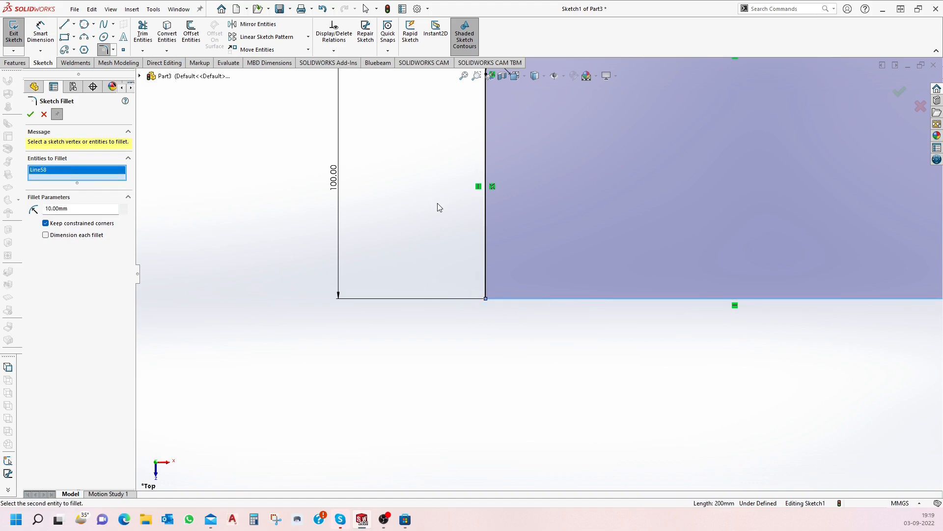
left_click(486, 252)
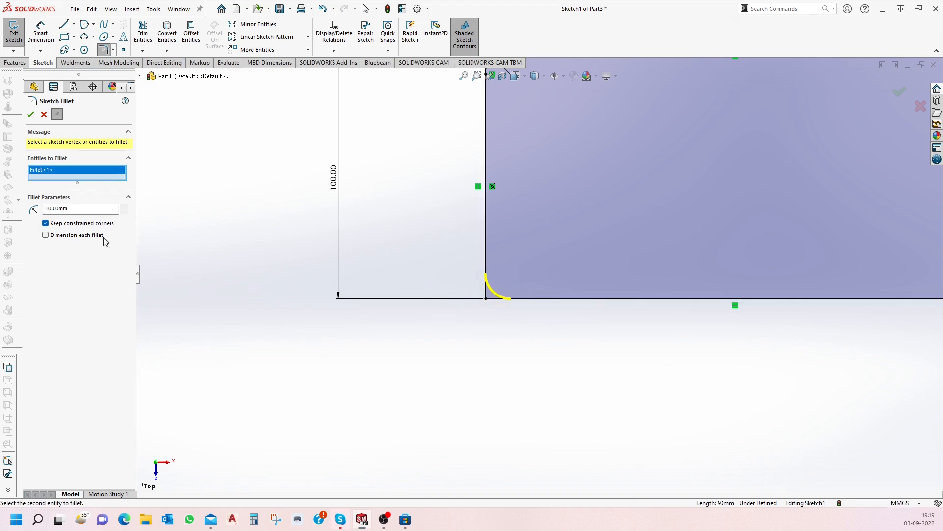
left_click(32, 116)
Add a 10 mm sketch fillet to the rectangle's lower-right corner with the same options and end the Sketch Fillet command.
key("f")
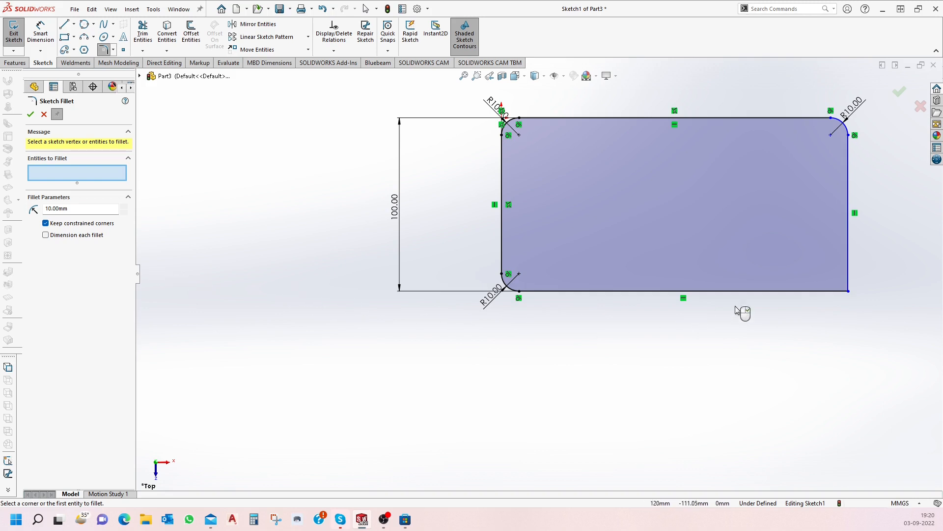
left_click(799, 291)
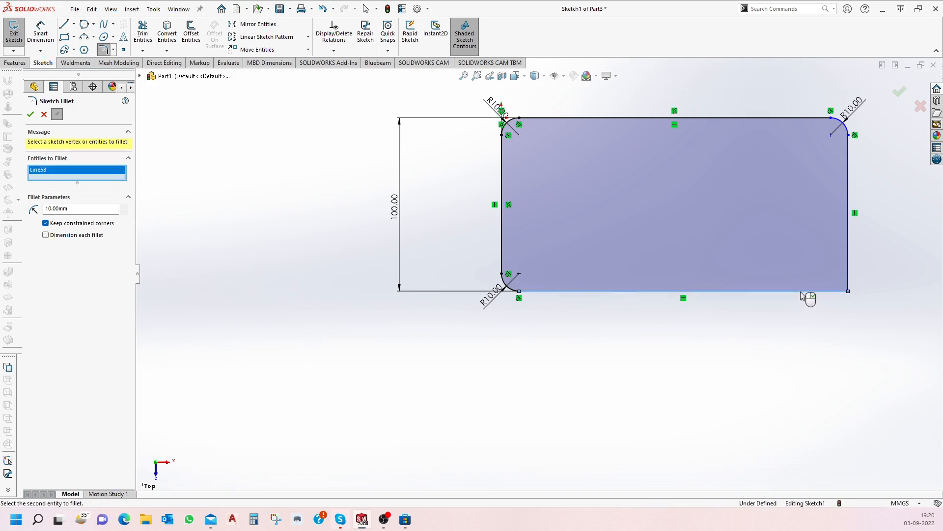
left_click(847, 274)
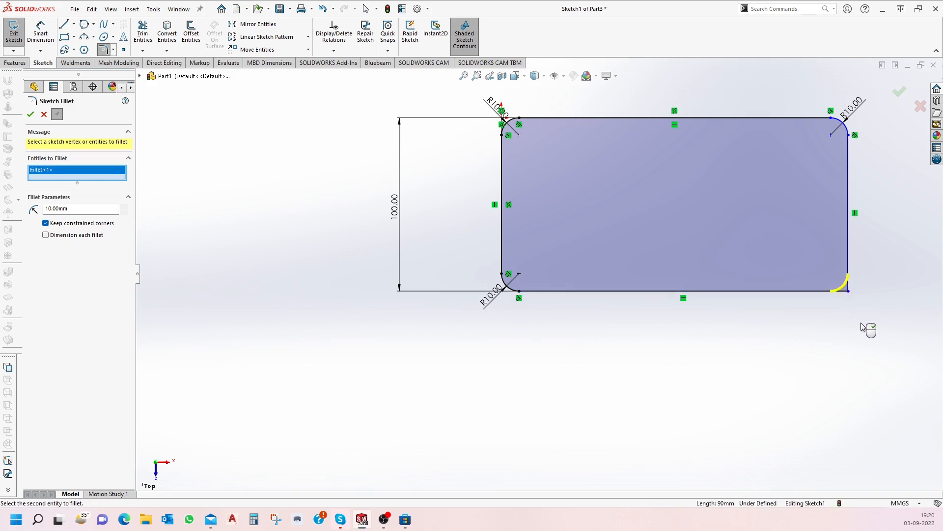
left_click(31, 116)
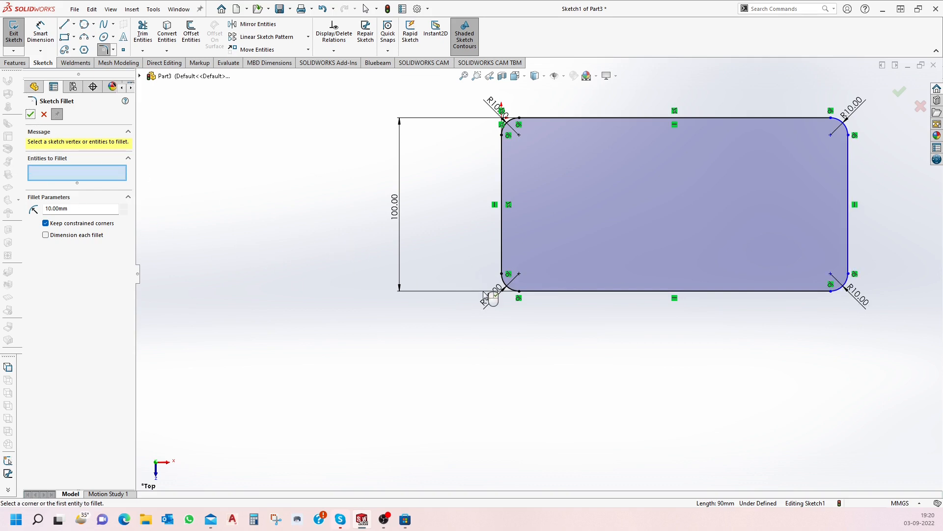
scroll(483, 291, "up", 2)
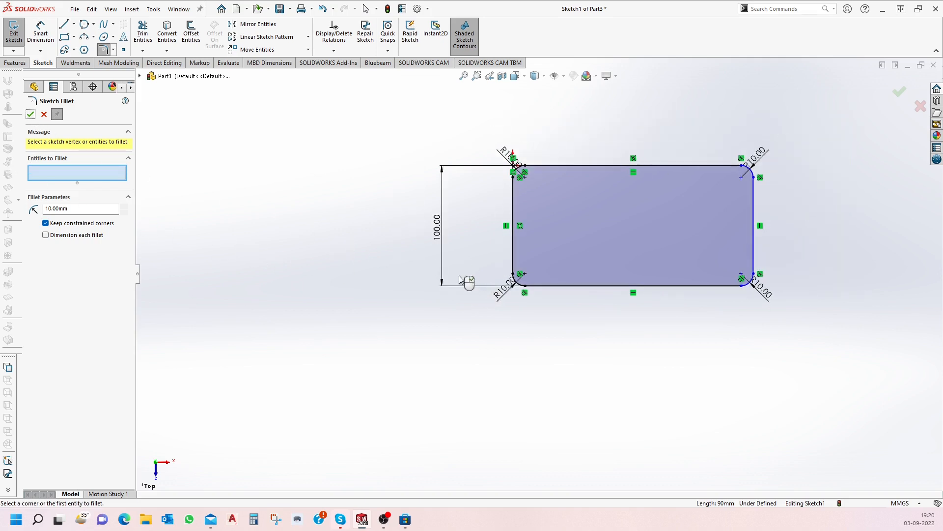
left_click(43, 115)
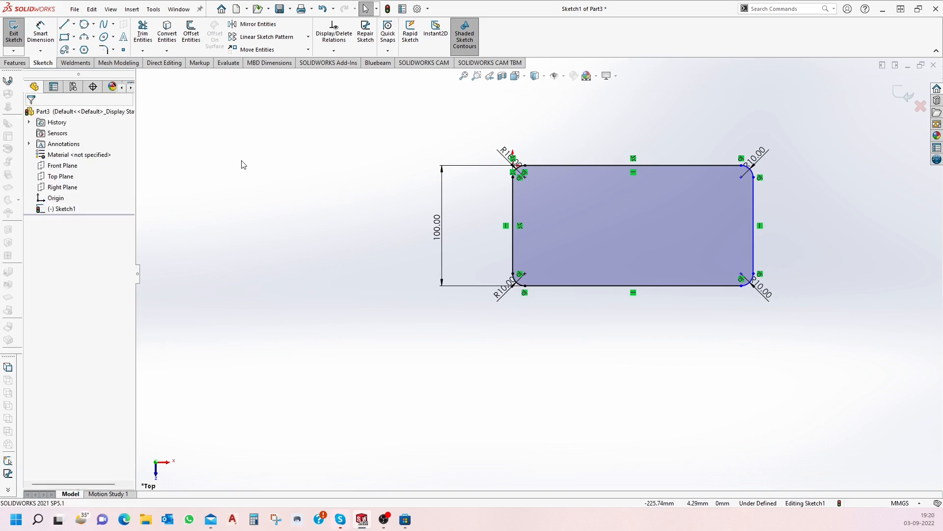
Add a distance-distance sketch chamfer of 10 mm by 10 mm at the rectangle's upper-left corner, with equal distance off.
left_click(113, 49)
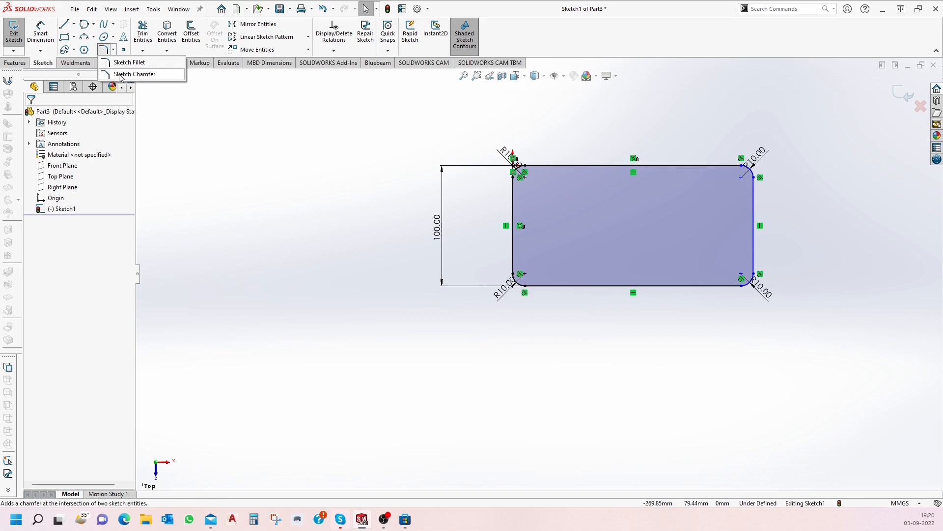
left_click(120, 75)
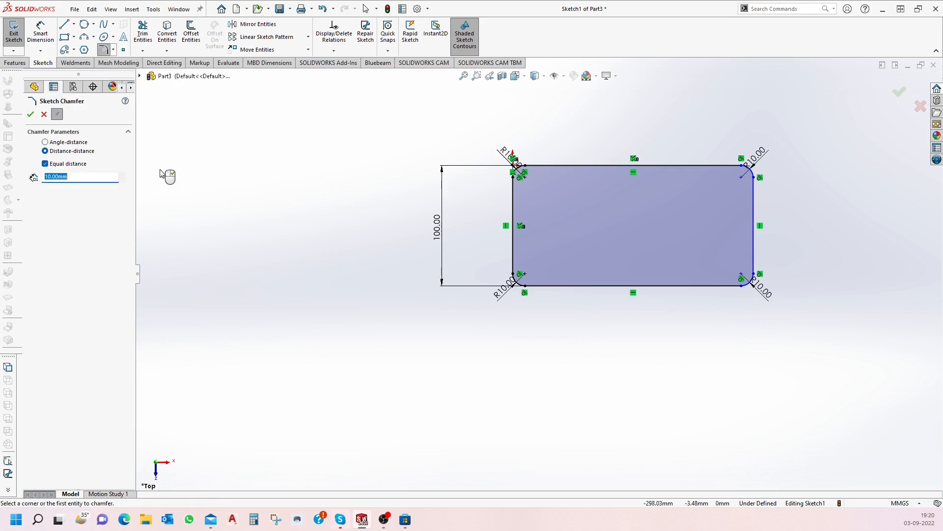
scroll(537, 206, "down", 1)
scroll(536, 205, "down", 2)
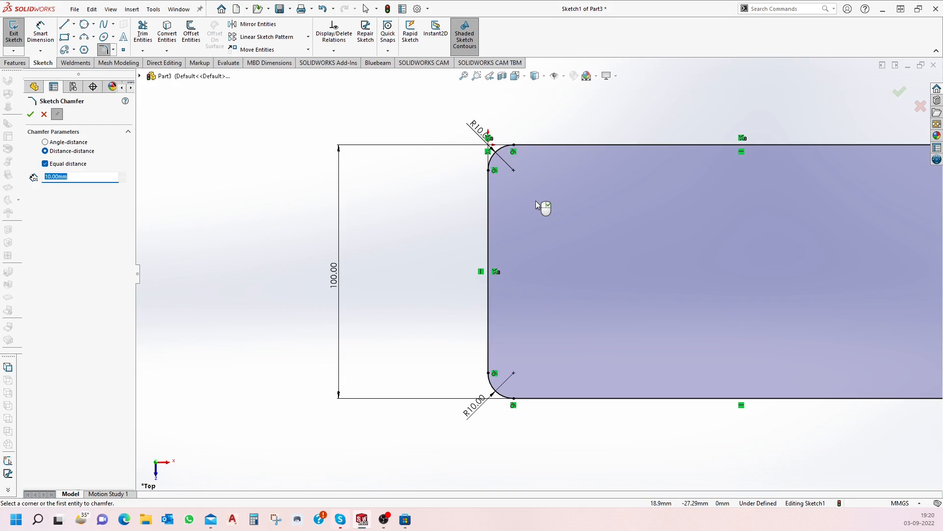
left_click(46, 142)
left_click(45, 150)
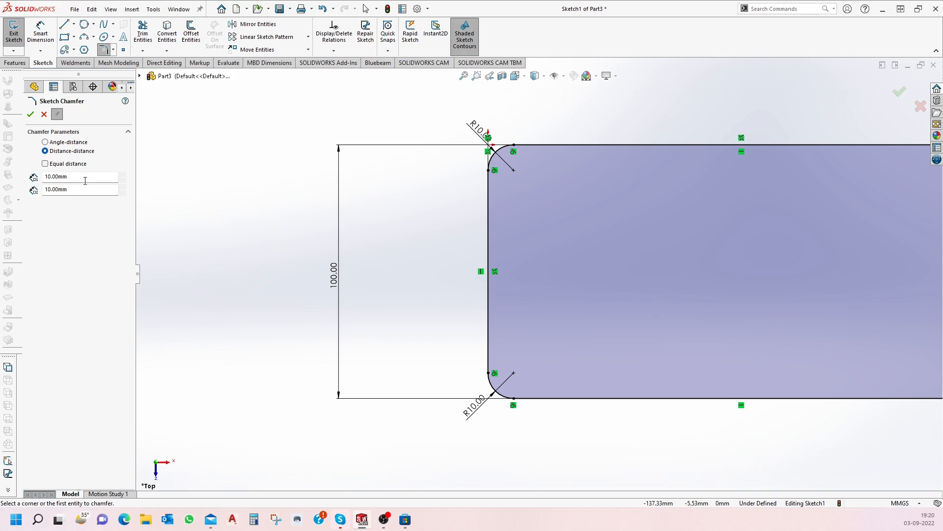
left_click(554, 146)
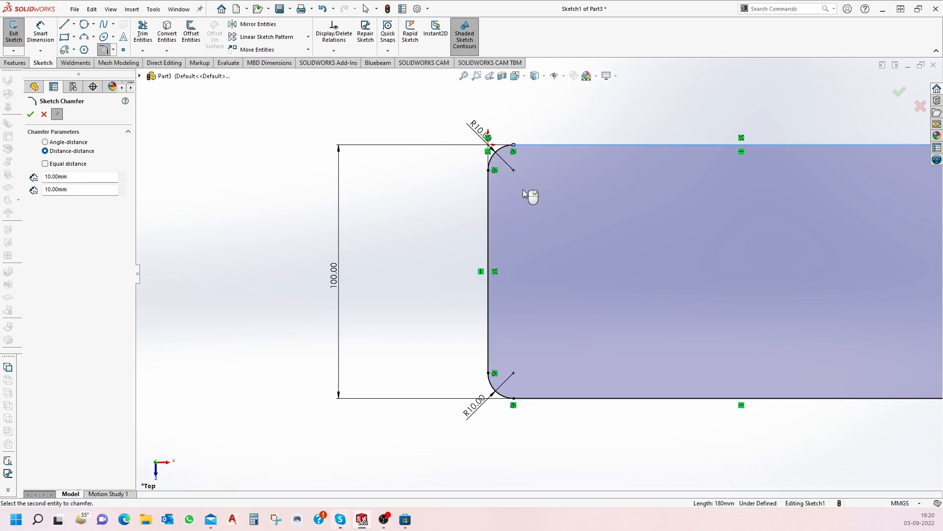
left_click(492, 222)
scroll(495, 179, "down", 3)
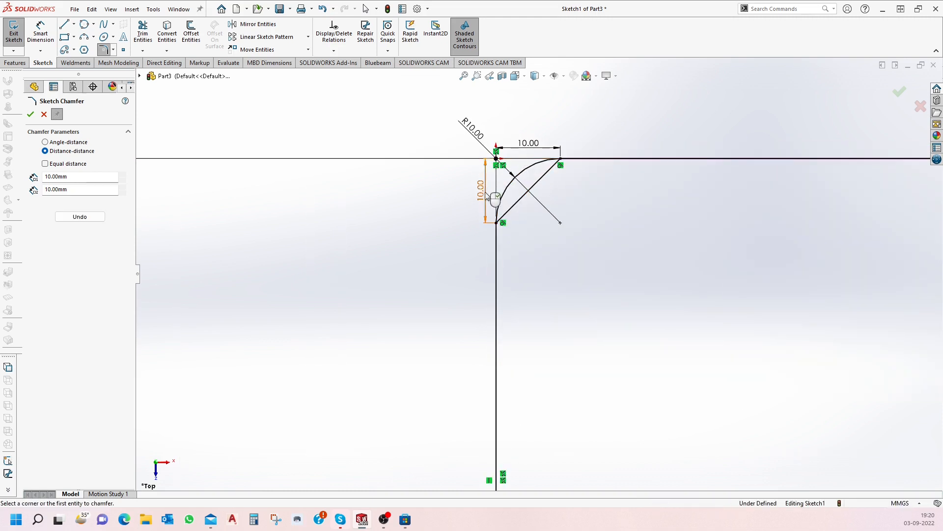
Add a 20 mm equal-distance sketch chamfer between the rectangle's upper and right edges.
left_click(45, 164)
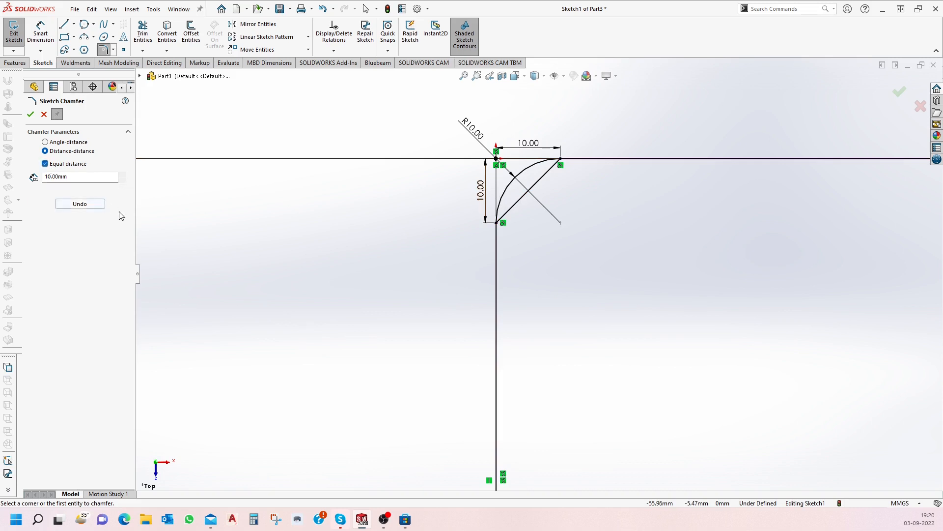
double_click(81, 177)
scroll(433, 270, "up", 10)
scroll(687, 290, "down", 7)
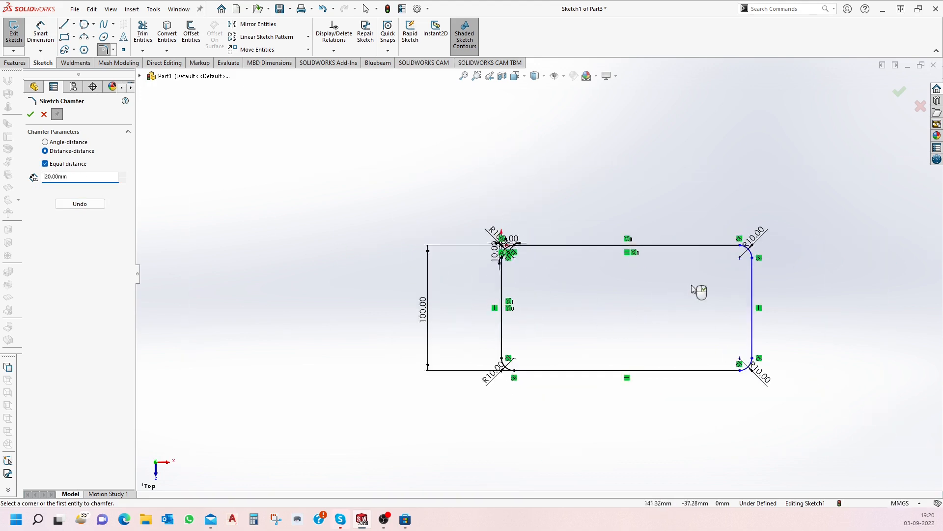
left_click(767, 139)
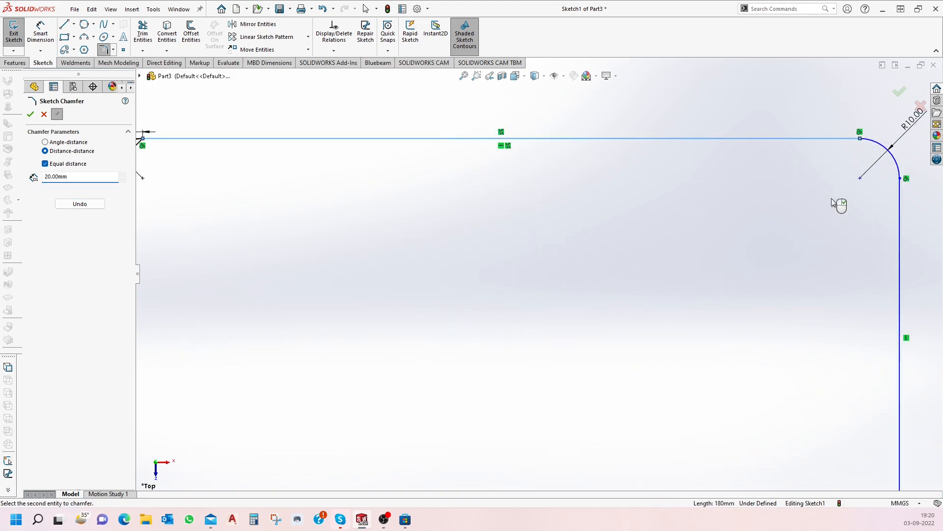
left_click(899, 249)
scroll(835, 249, "up", 5)
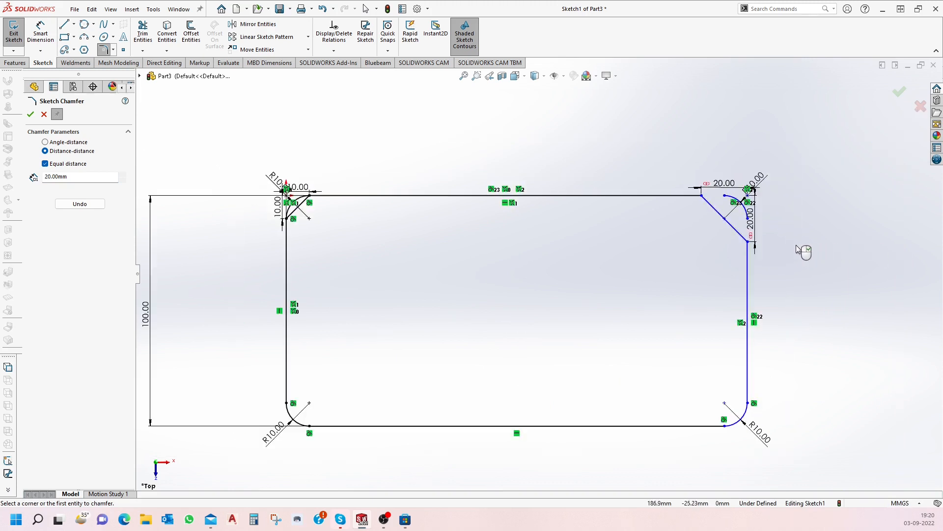
Add an unequal distance-distance chamfer at the upper-right corner, 20 mm along the upper edge and 50 mm along the right edge.
scroll(728, 220, "down", 5)
scroll(734, 221, "down", 1)
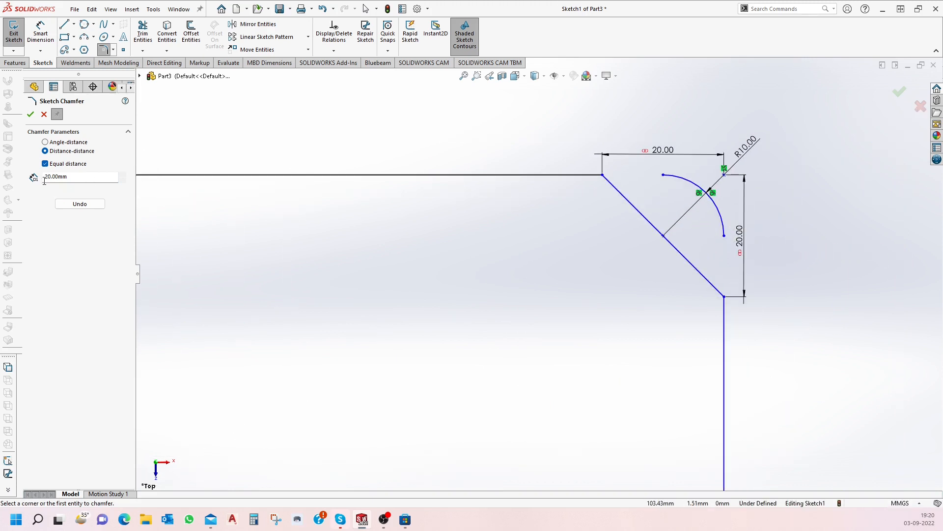
left_click(46, 164)
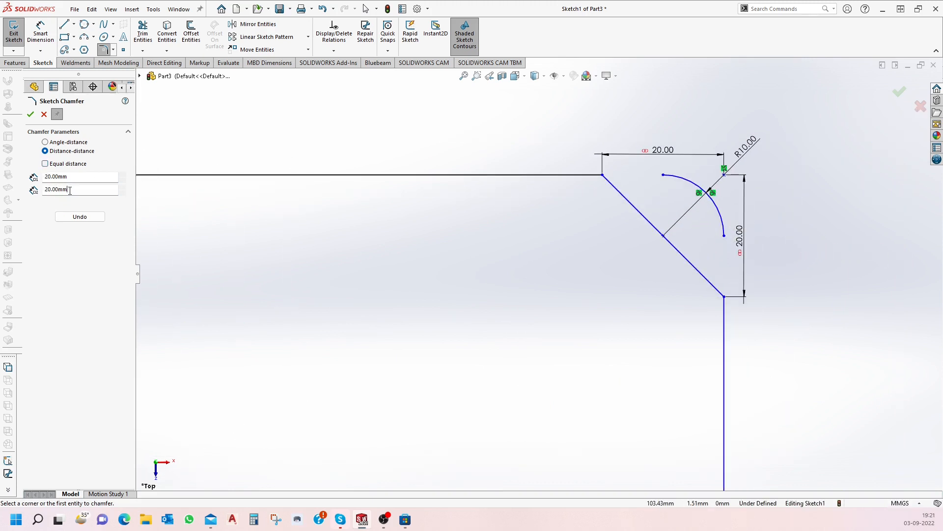
double_click(70, 191)
type("50")
left_click(395, 175)
left_click(724, 371)
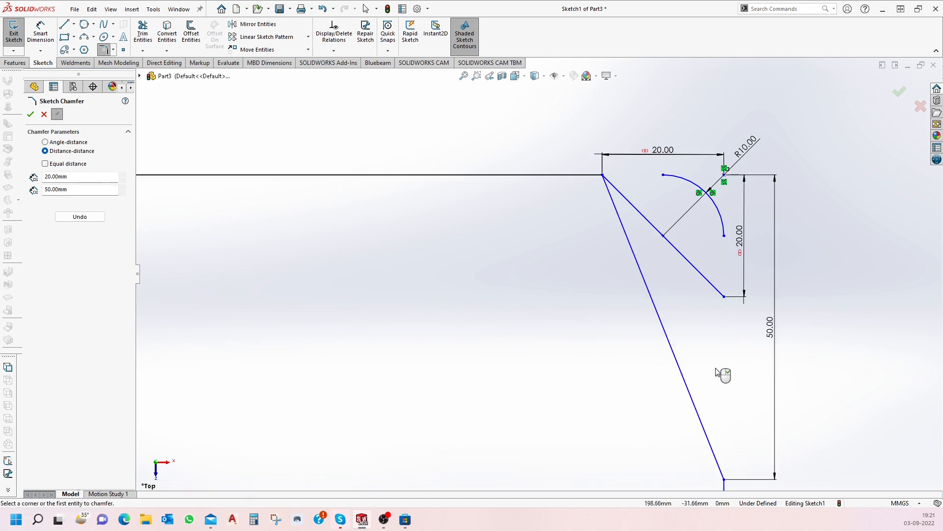
scroll(595, 205, "up", 4)
scroll(606, 303, "down", 2)
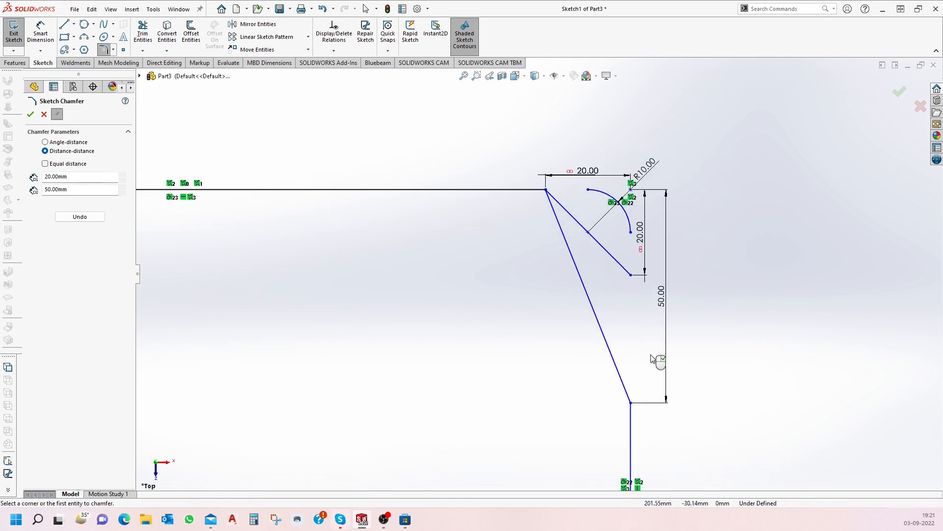
Add an angle-distance chamfer of 60 mm at 45 degrees between the upper and right edges of the rectangle.
left_click(45, 143)
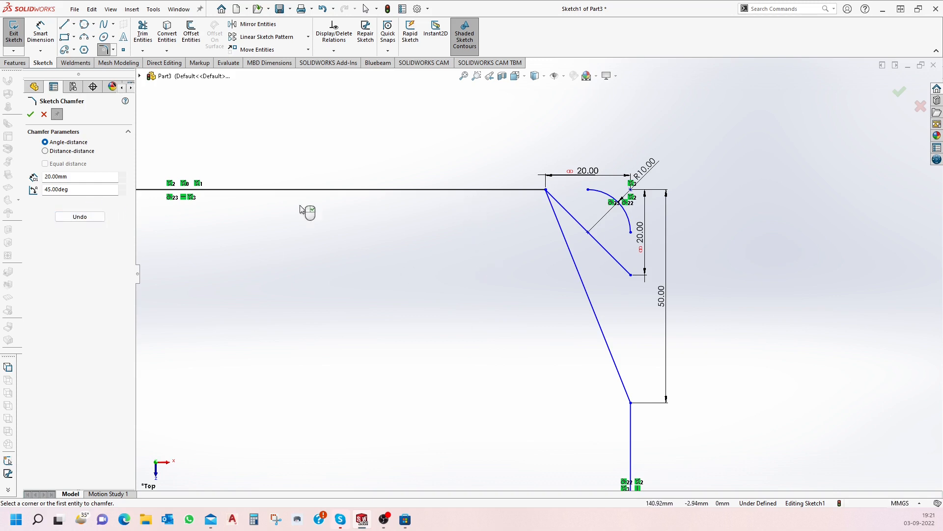
left_click(87, 178)
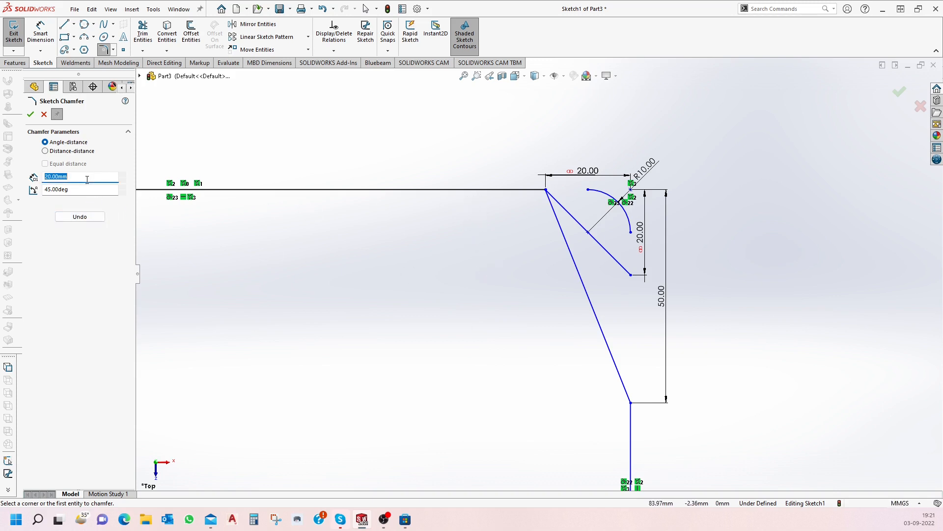
type("6")
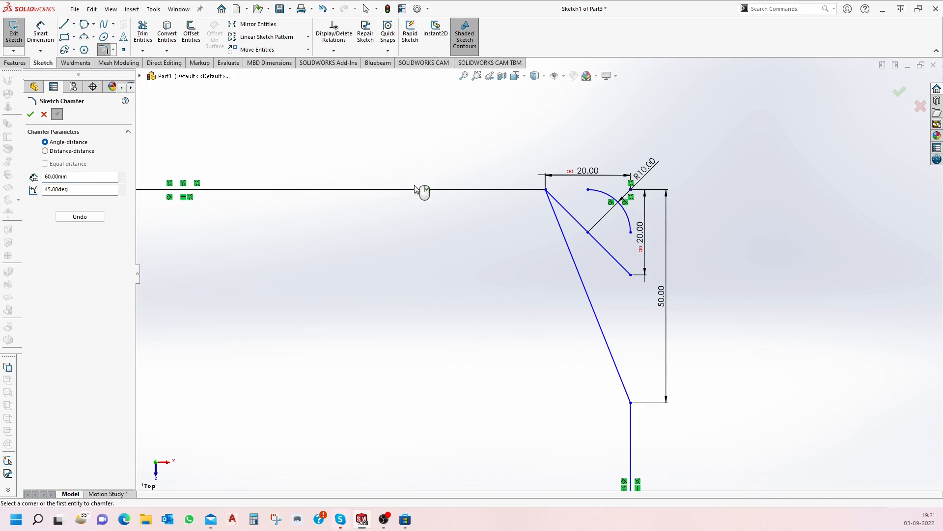
left_click(421, 190)
scroll(572, 294, "up", 1)
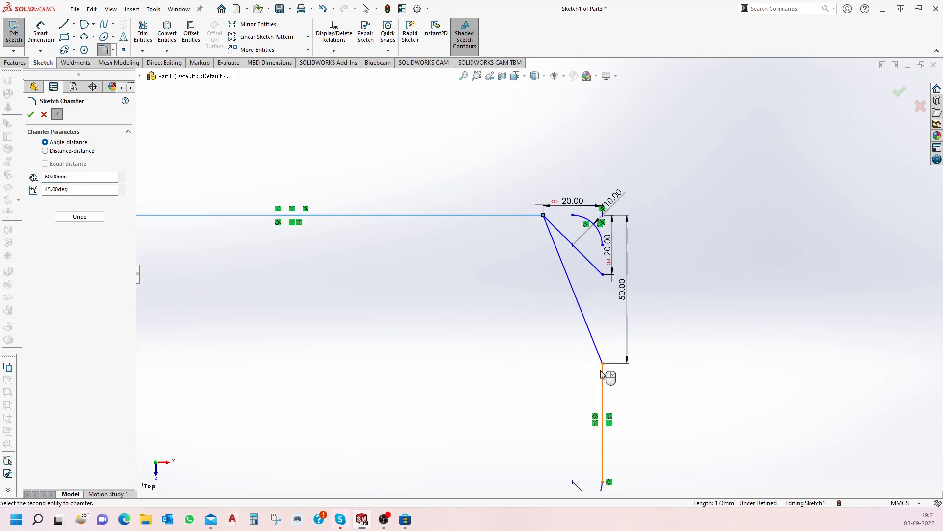
left_click(616, 396)
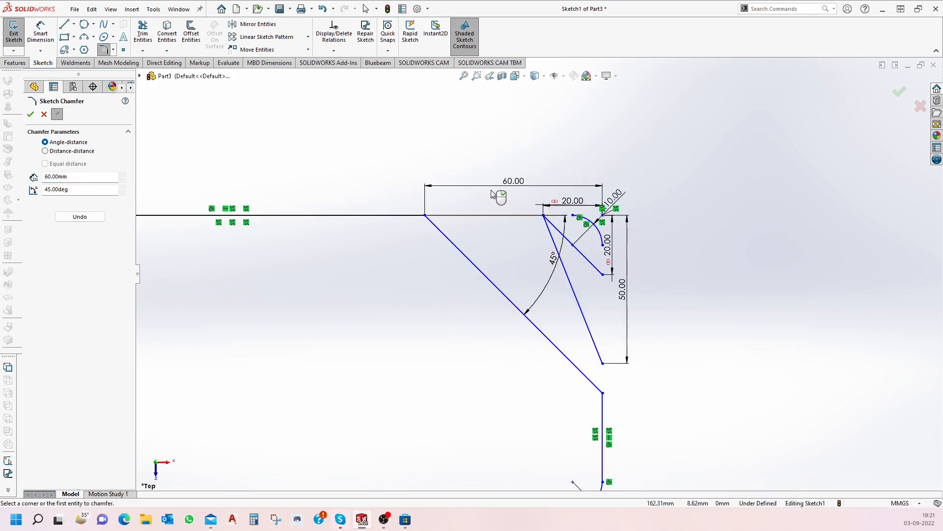
Reposition the 45° chamfer angle dimension closer to the chamfer's upper end and finish the Sketch Chamfer command.
left_click(509, 215)
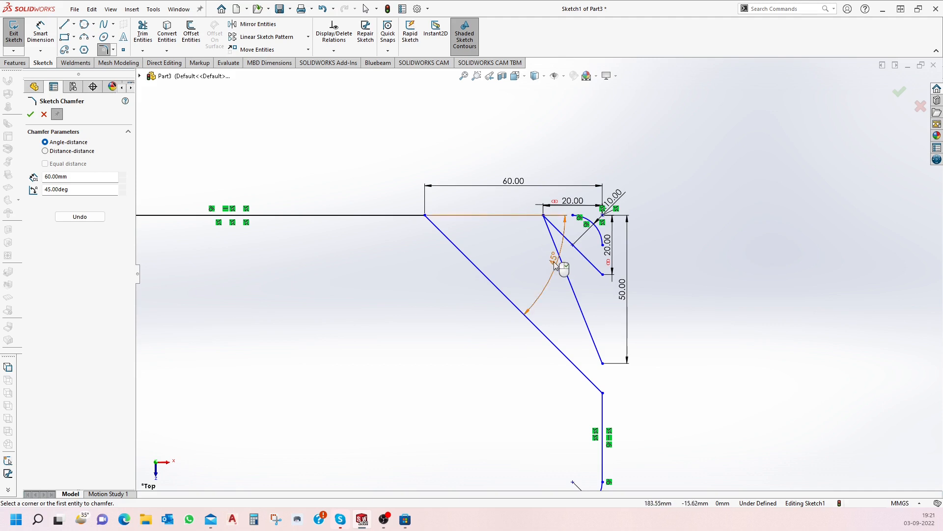
scroll(521, 290, "down", 1)
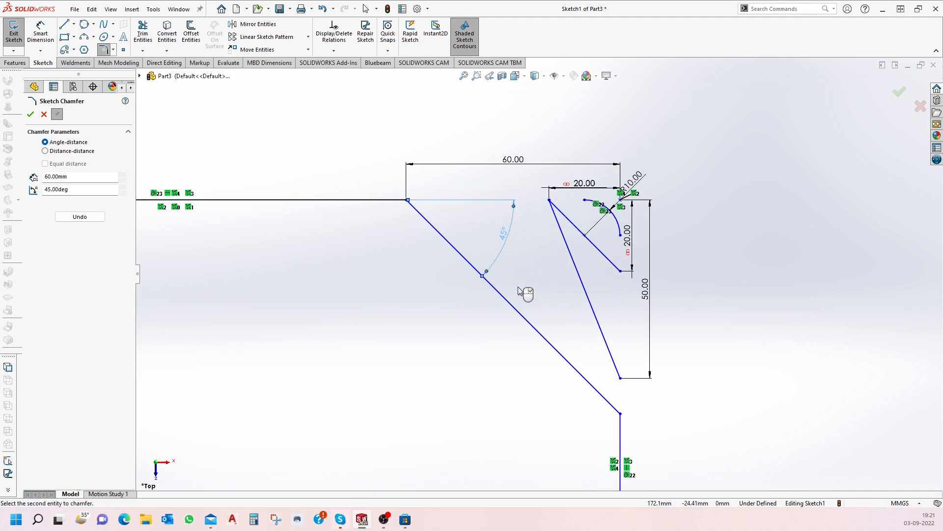
left_click(31, 114)
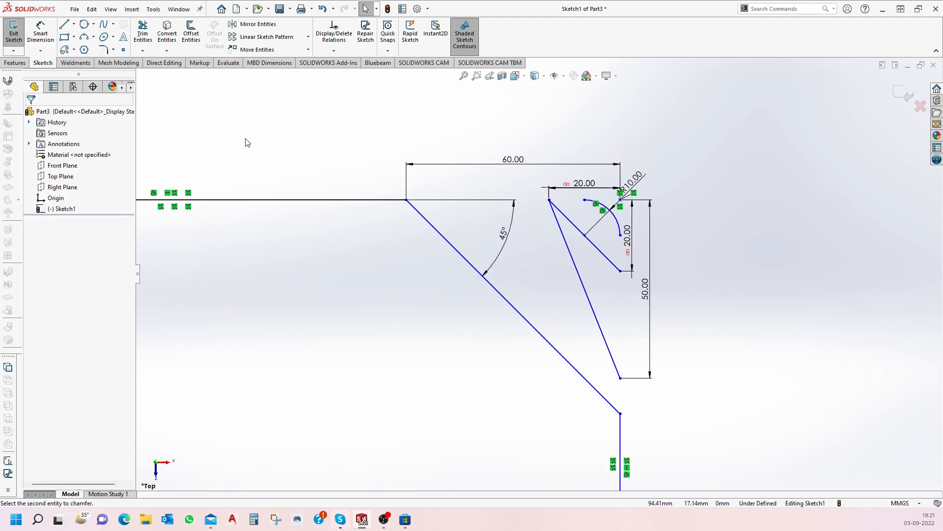
left_click(113, 51)
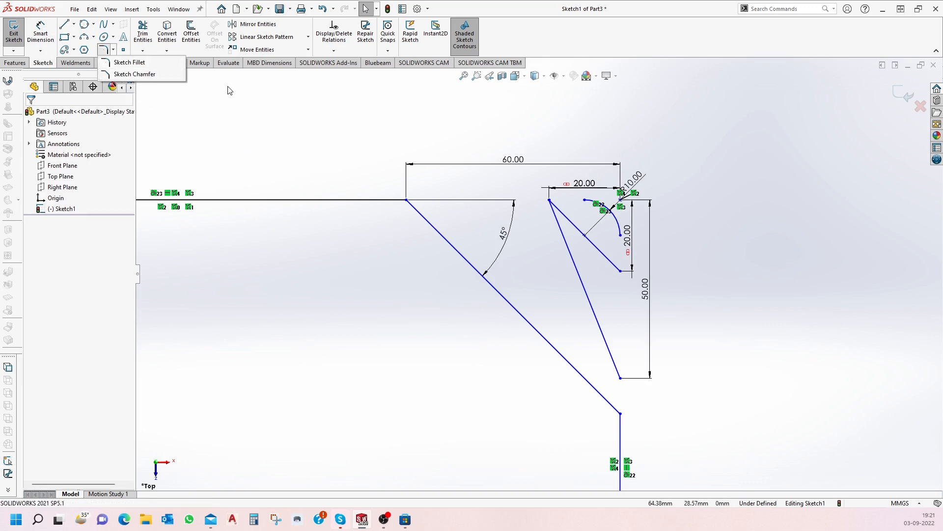
left_click(233, 106)
key("f")
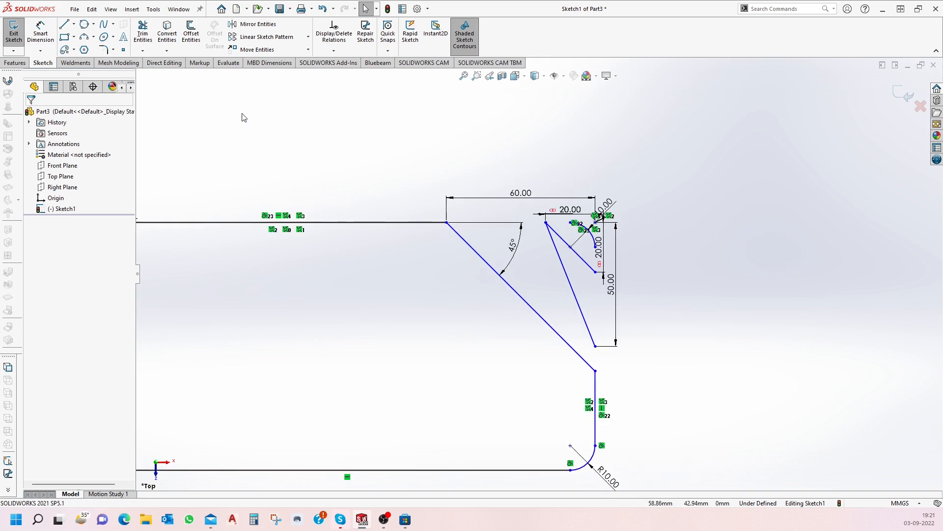
scroll(131, 51, "down", 1)
scroll(132, 54, "up", 1)
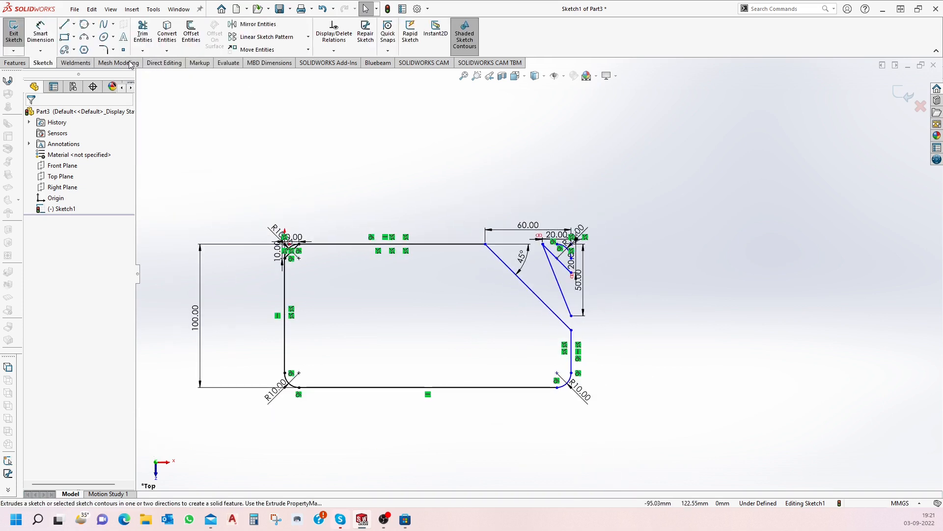
Create sketch text reading "Sketch" along the rectangle's lower horizontal edge.
left_click(123, 37)
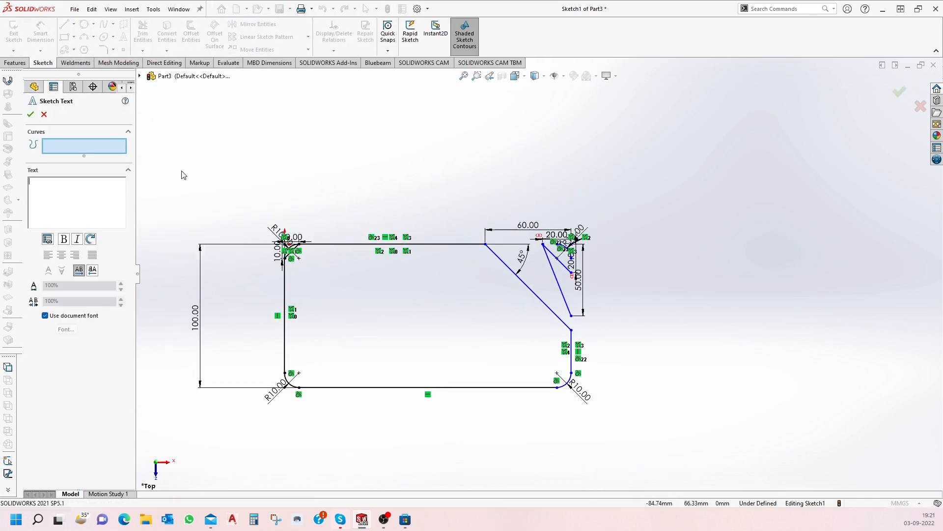
left_click(86, 200)
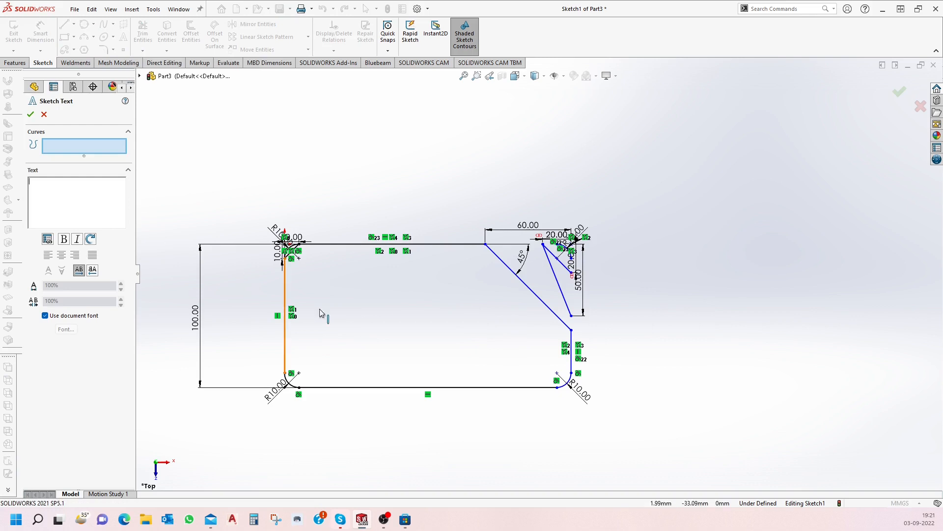
scroll(394, 340, "down", 5)
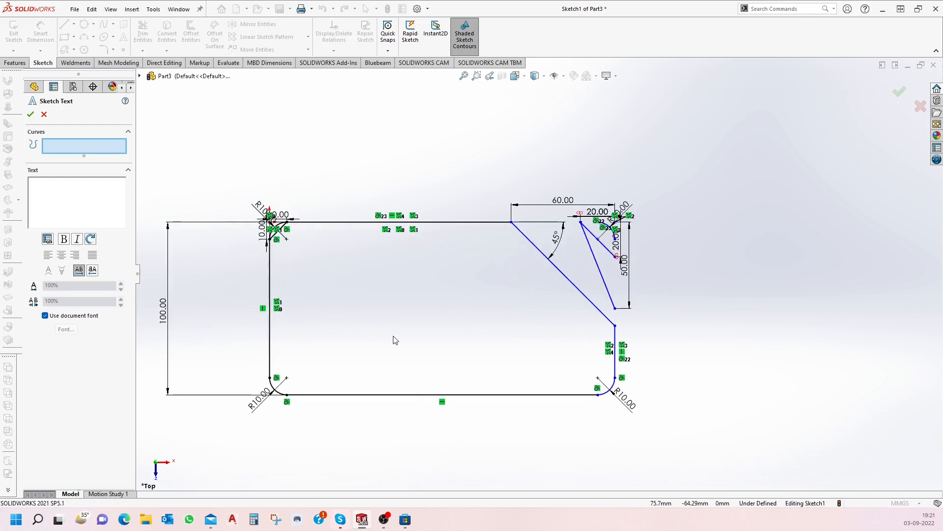
scroll(399, 329, "up", 4)
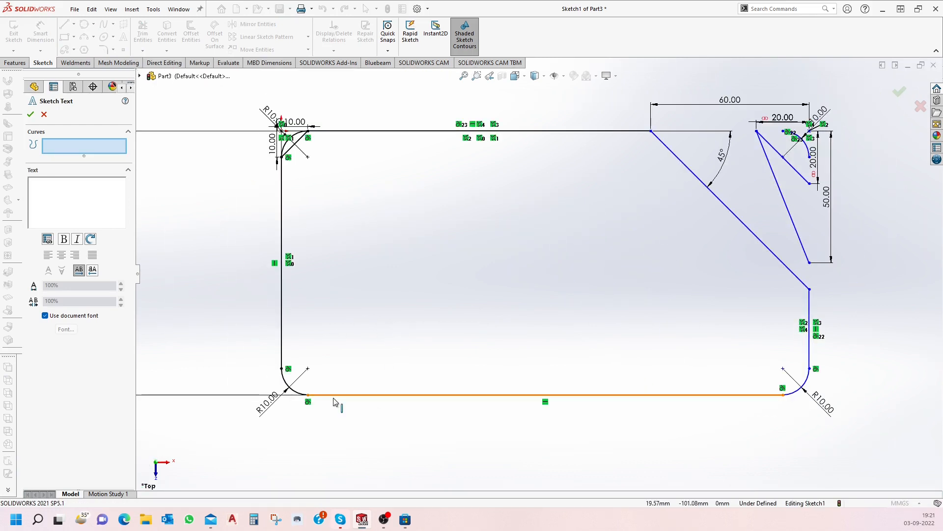
left_click(346, 390)
scroll(347, 391, "down", 2)
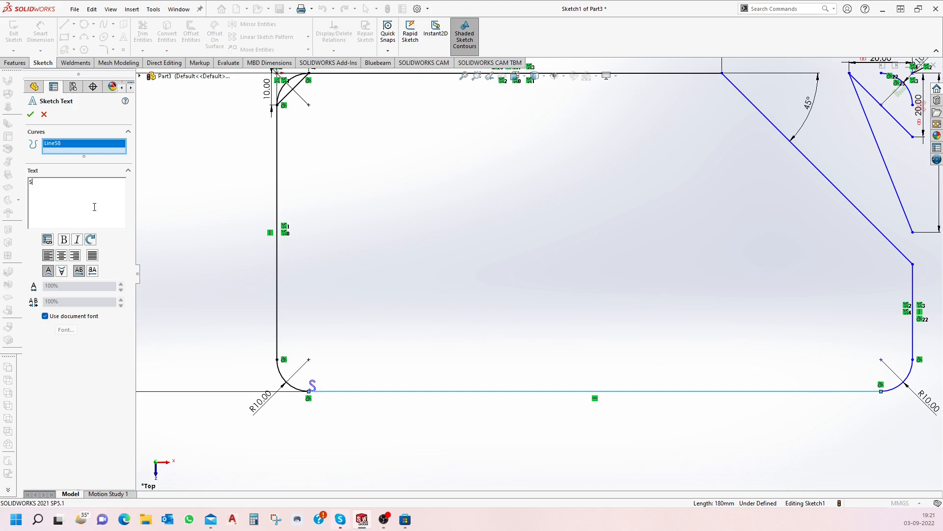
type("ketch")
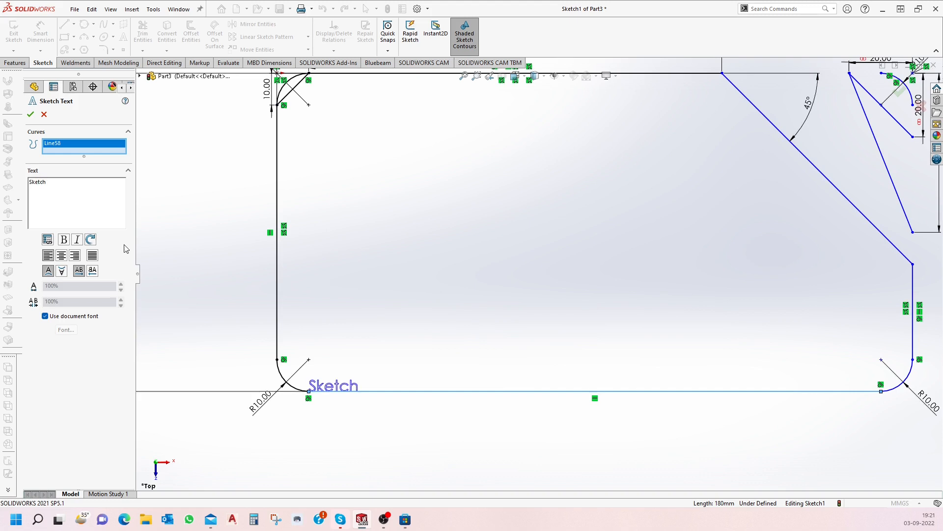
Stop using the document font for the sketch text and set its font height to 6.5 mm.
scroll(331, 405, "down", 8)
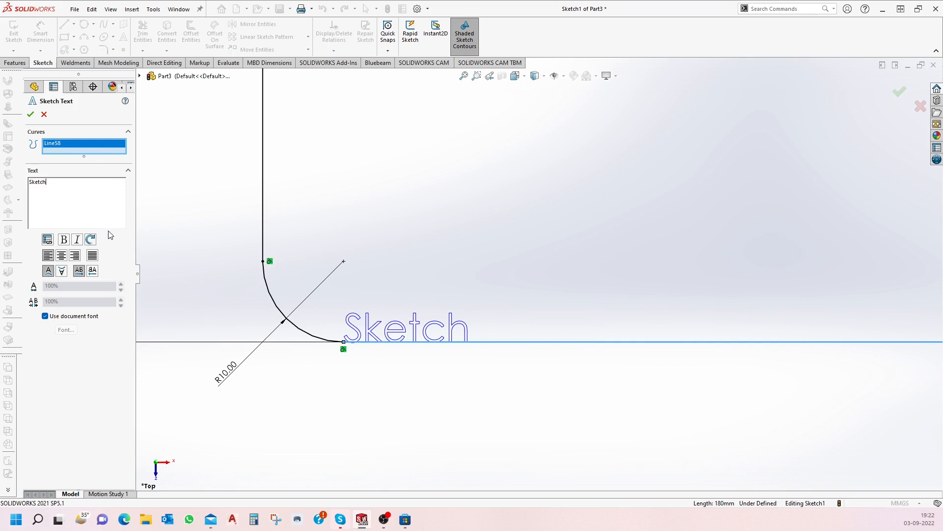
left_click(45, 316)
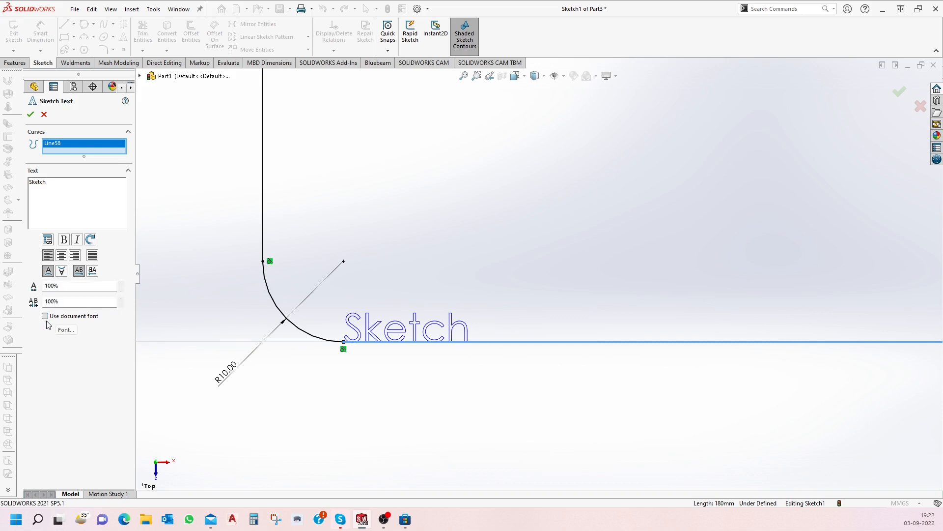
left_click(60, 332)
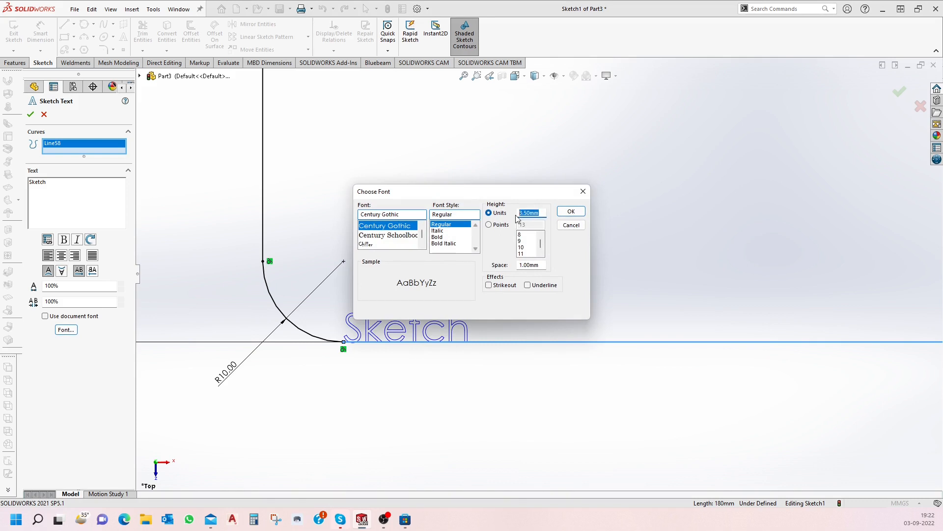
type("6.5")
key("Return")
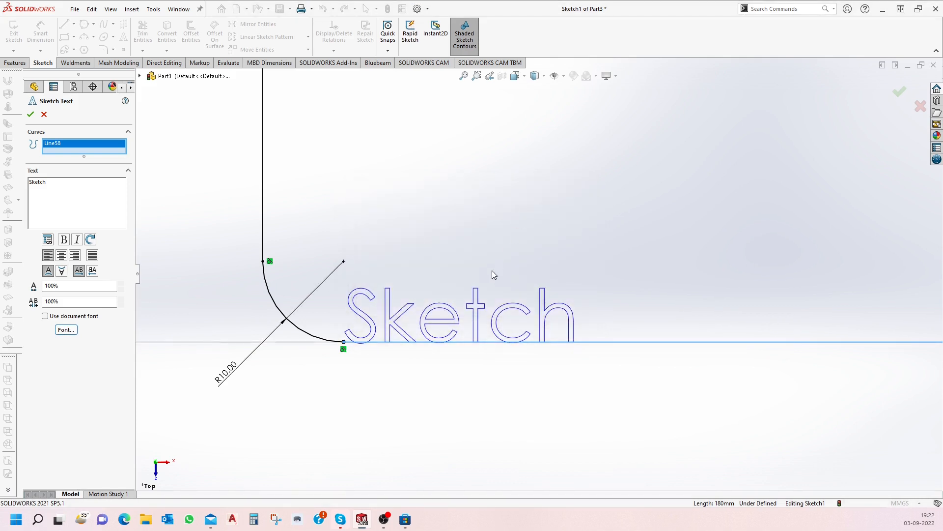
Change the sketch text's font to Century Schoolbook Regular and cancel the Sketch Text command.
left_click(74, 333)
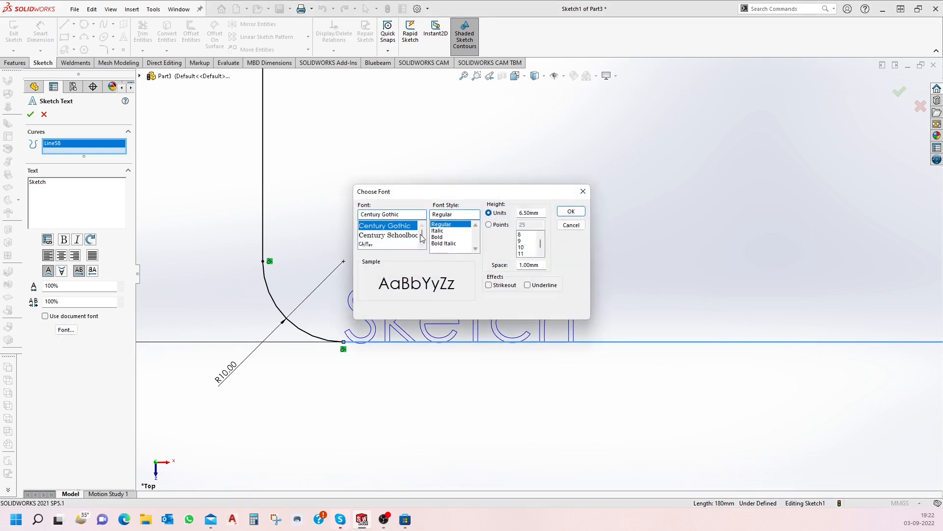
left_click(389, 236)
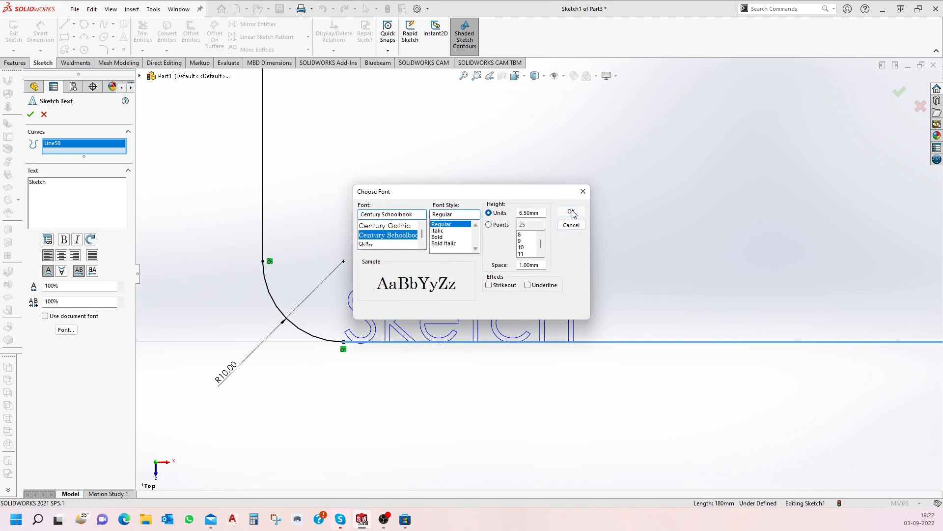
left_click(570, 211)
scroll(472, 332, "down", 2)
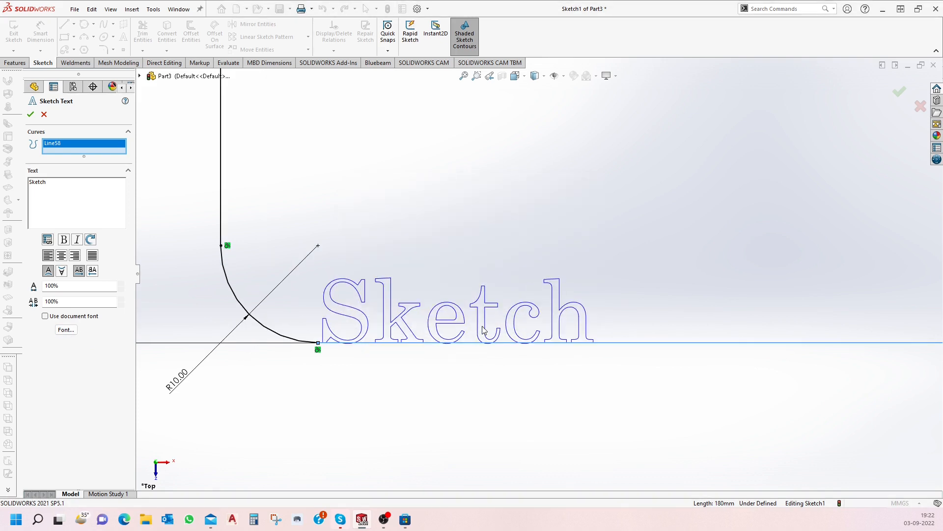
scroll(483, 330, "down", 1)
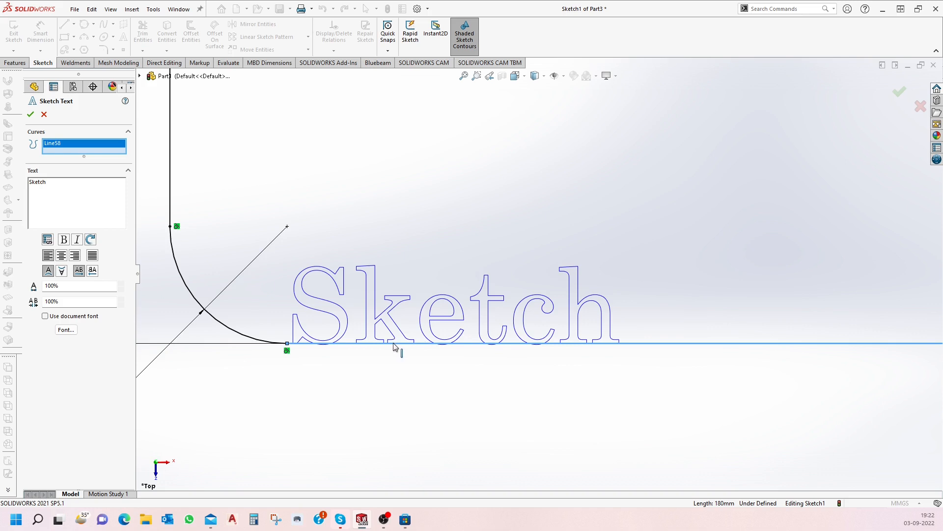
scroll(396, 344, "up", 3)
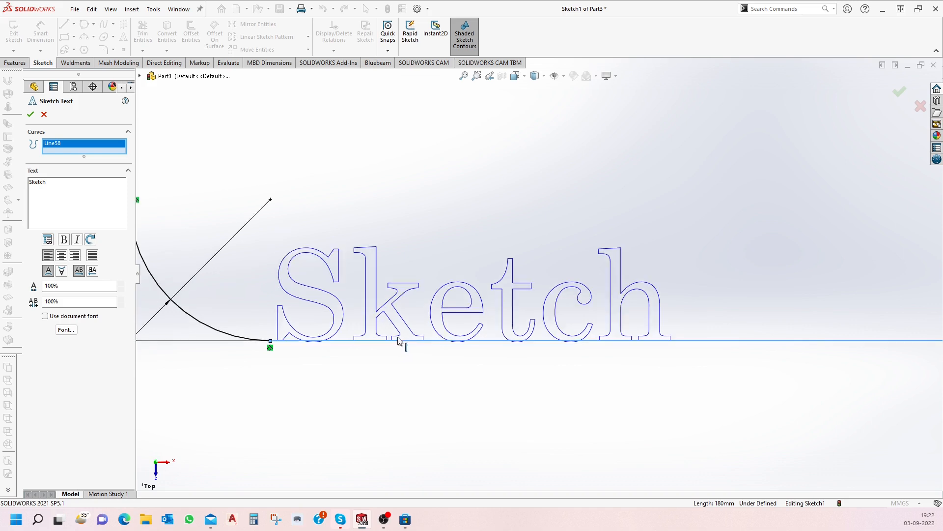
left_click(42, 115)
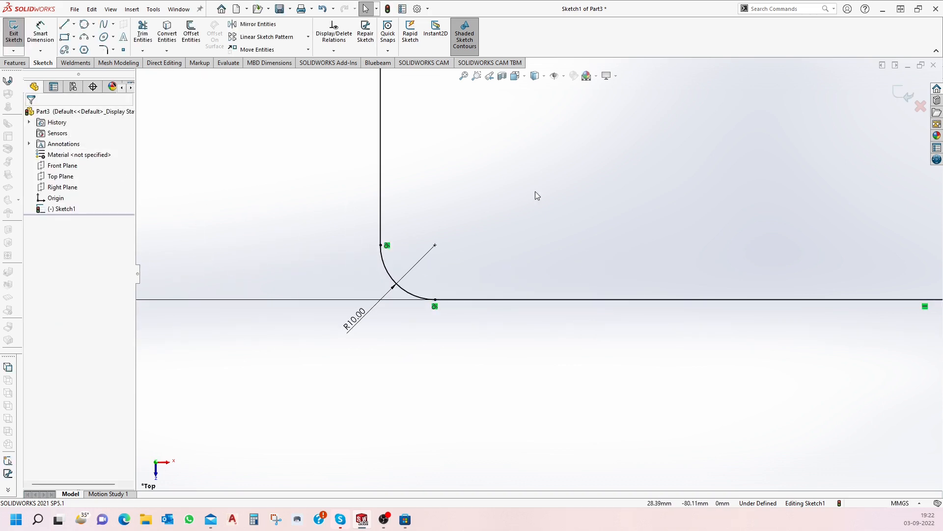
Place a sketch point inside the rectangle at about X 101, Y -40 and finish the Point command.
left_click(124, 50)
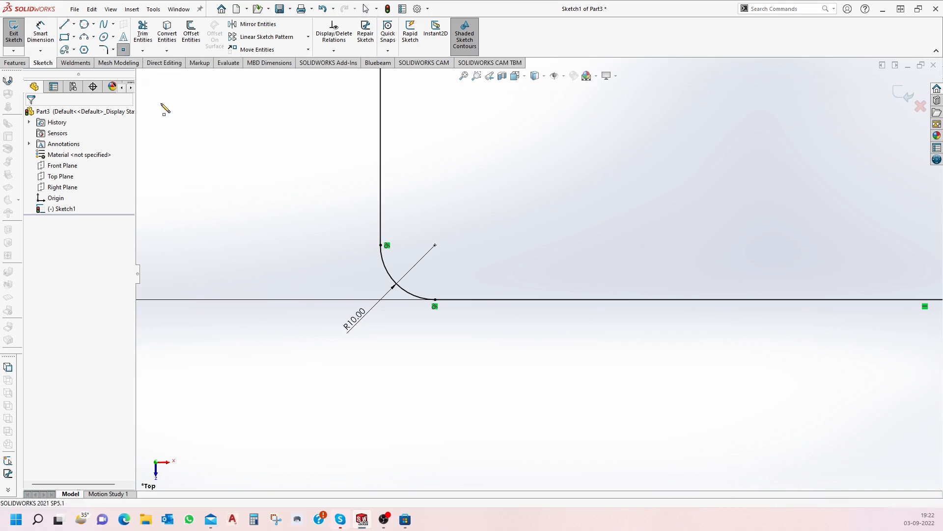
key("f")
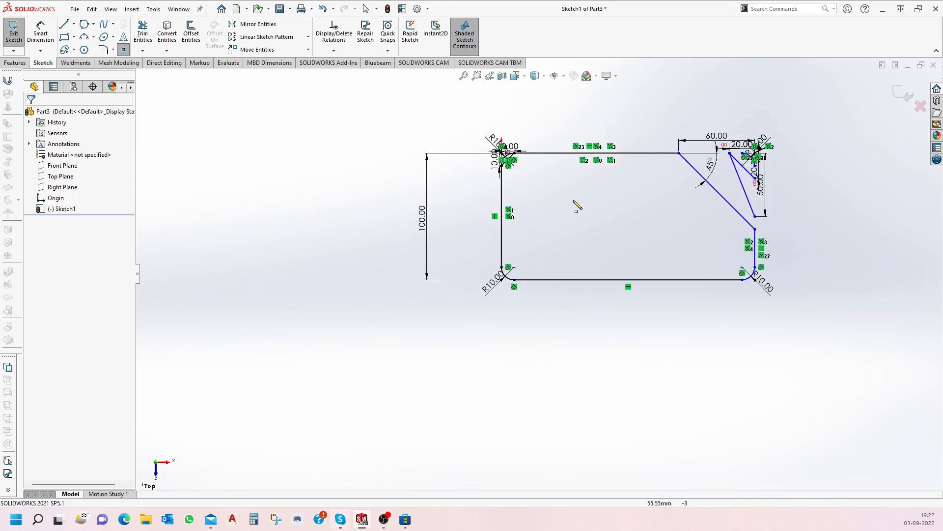
scroll(718, 168, "up", 1)
left_click(589, 218)
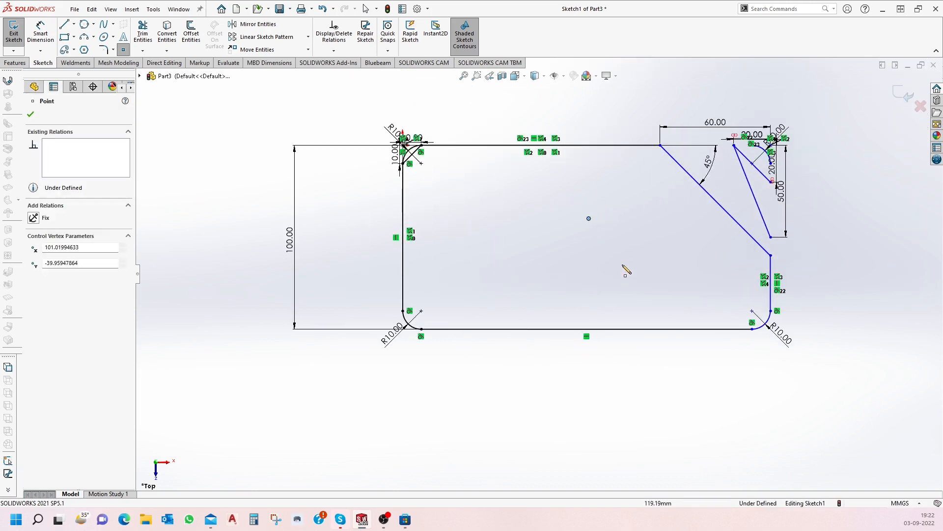
key("Escape")
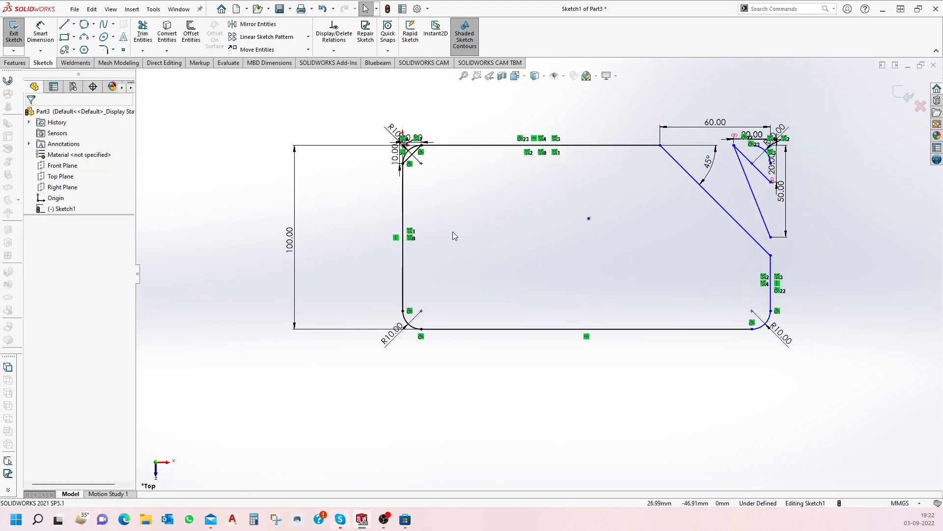
Move the sketch point outside the rectangle, below its lower left corner, to about X -81, Y -153.
scroll(495, 235, "up", 3)
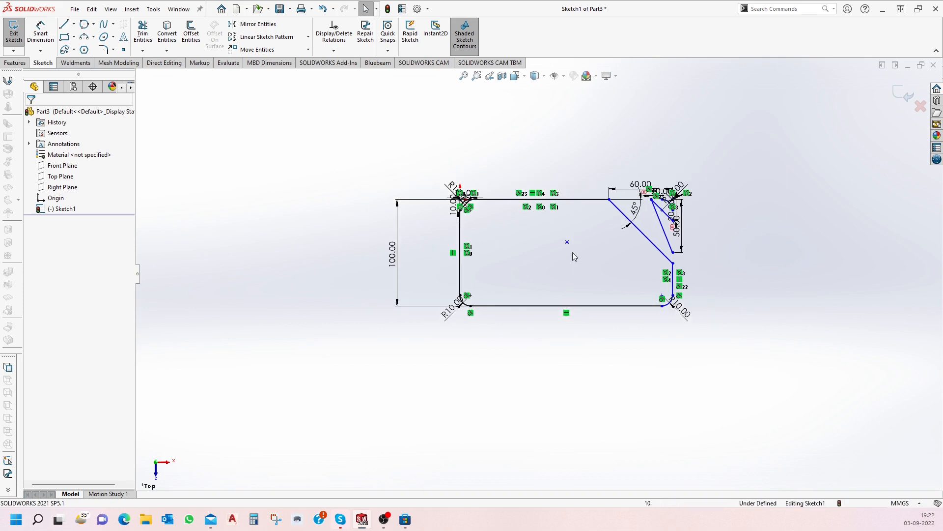
left_click_drag(568, 244, 376, 364)
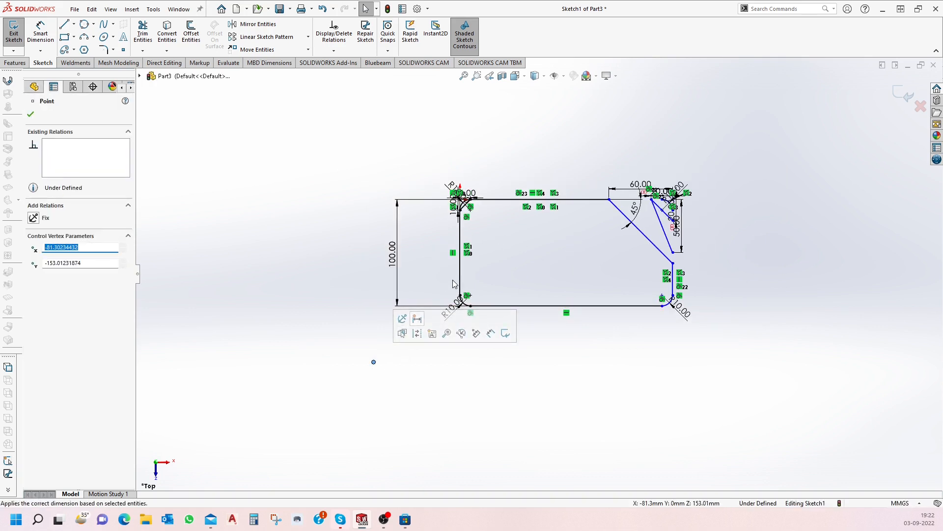
scroll(452, 284, "up", 1)
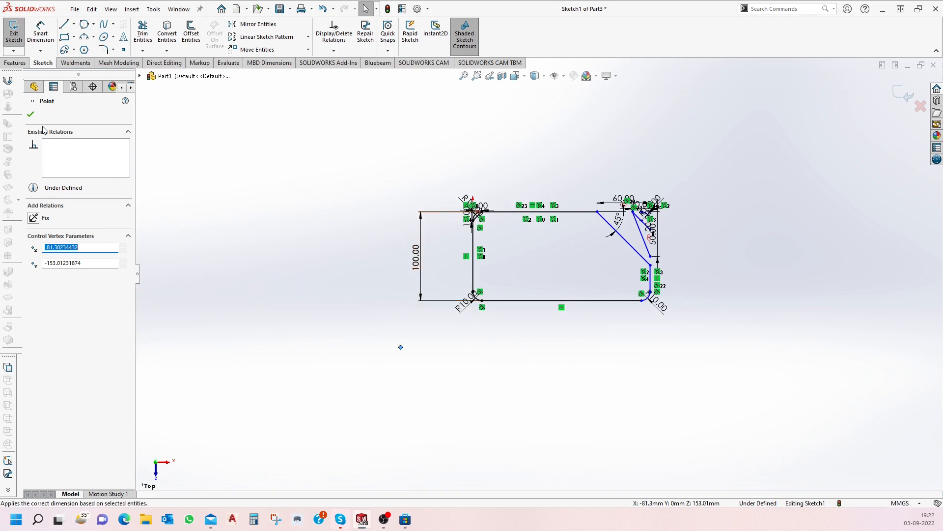
left_click(30, 114)
left_click(41, 32)
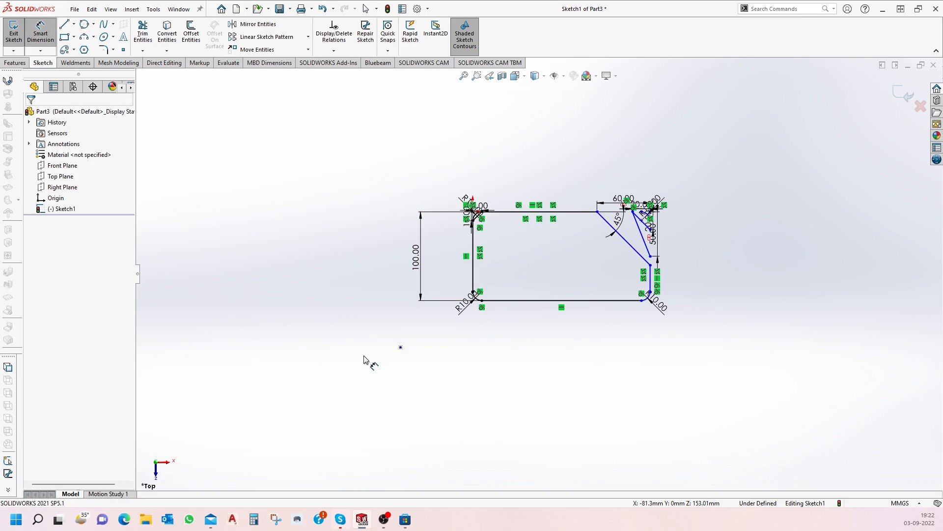
left_click(401, 347)
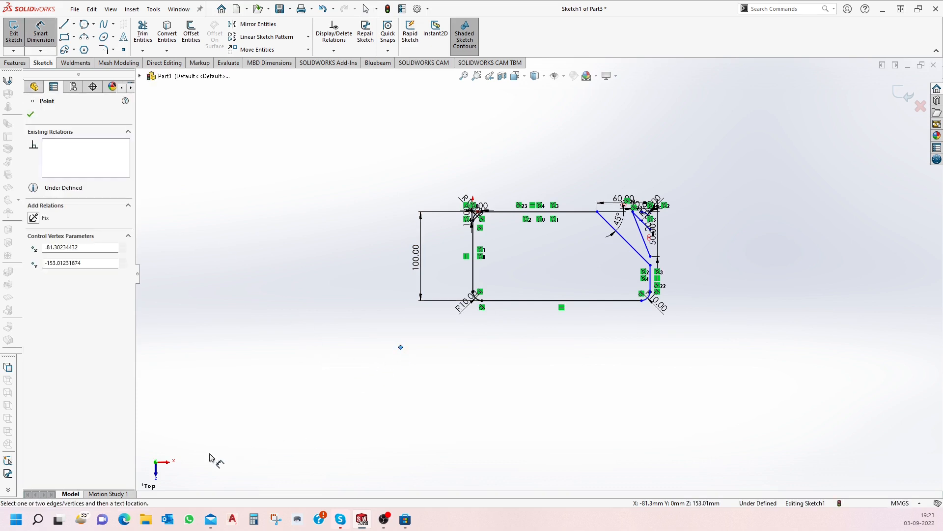
left_click(156, 464)
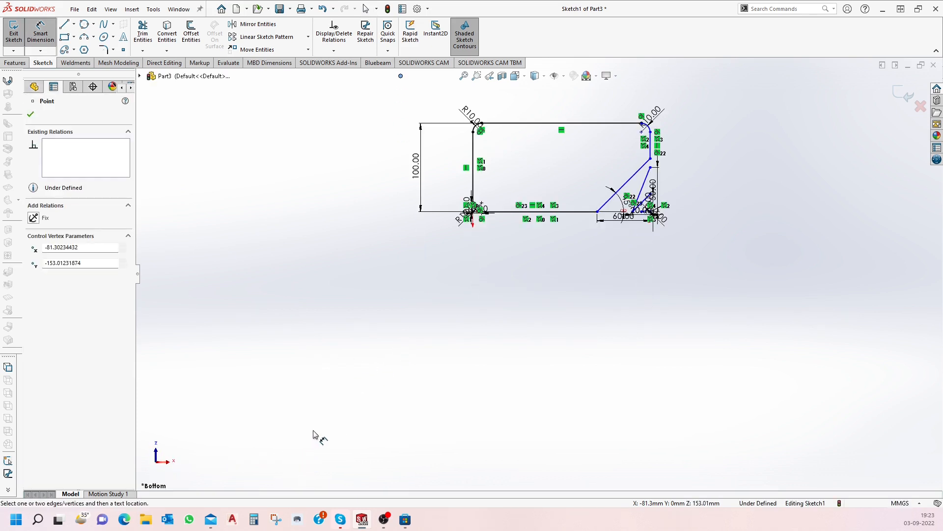
scroll(316, 339, "up", 3)
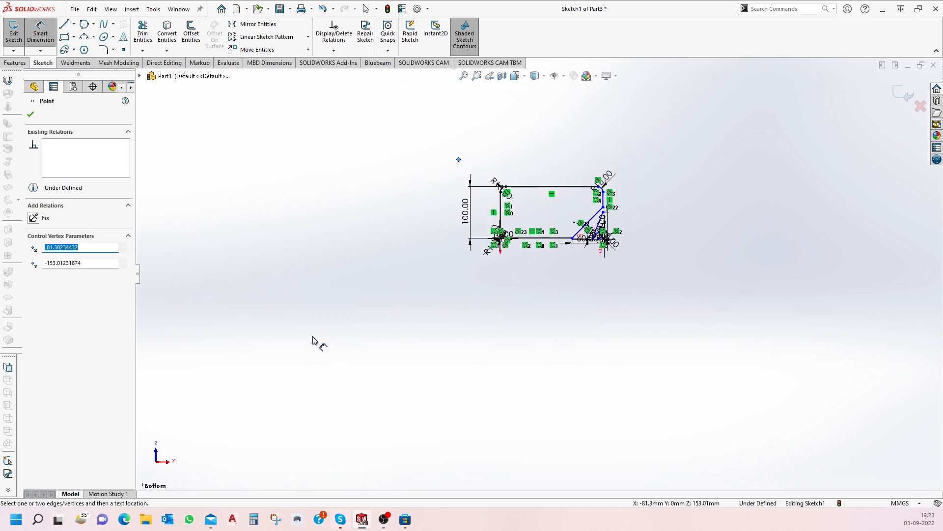
left_click(314, 339)
scroll(391, 381, "up", 5)
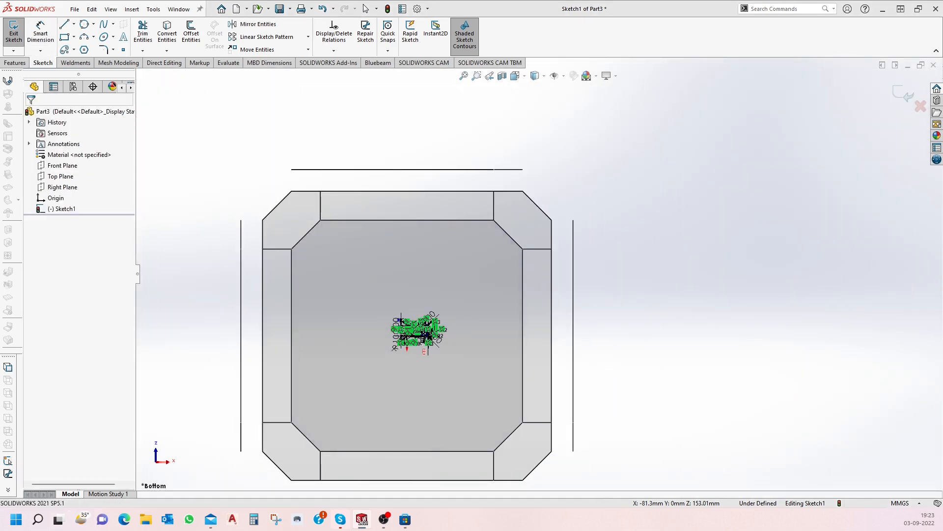
key("ctrl+8")
left_click(40, 34)
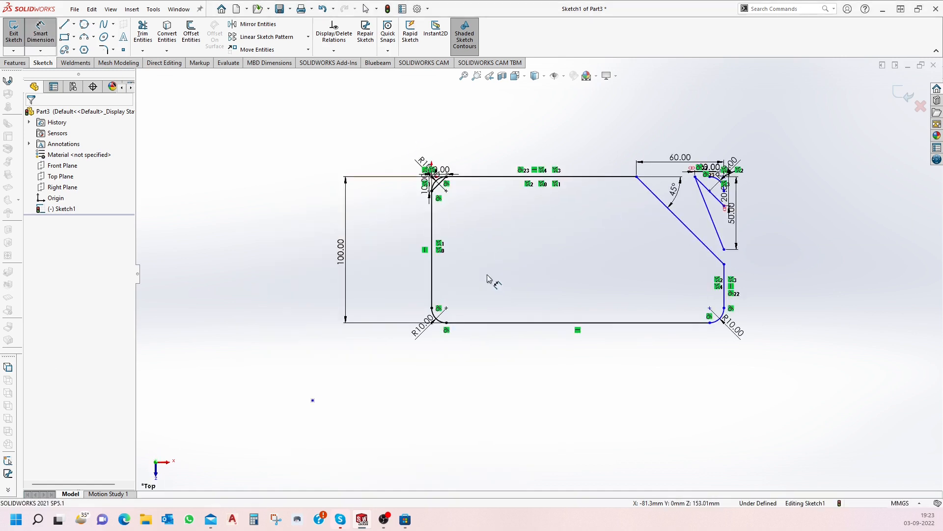
scroll(457, 293, "down", 2)
scroll(434, 310, "up", 3)
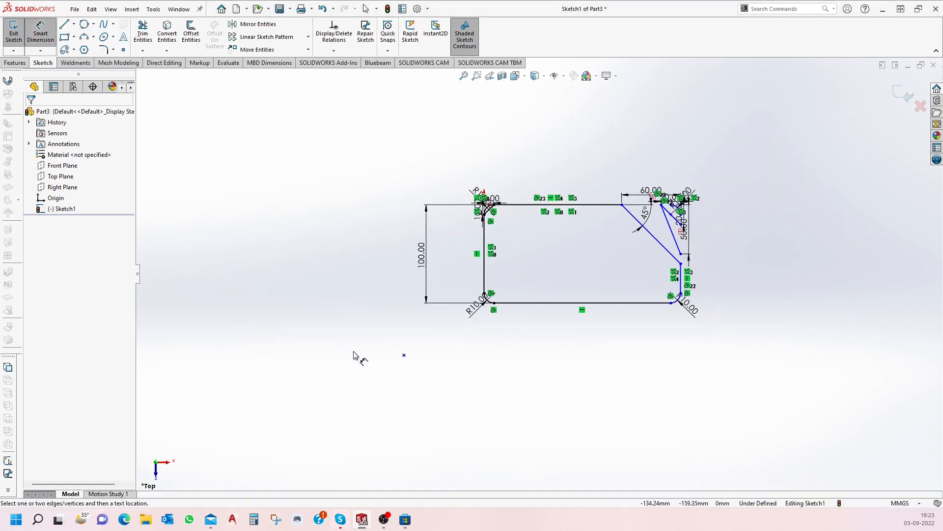
scroll(476, 308, "down", 1)
key("Escape")
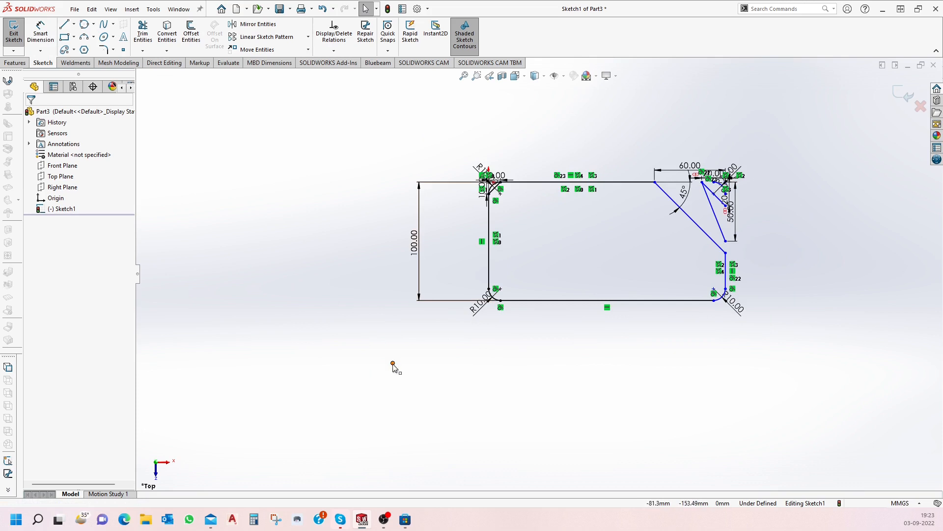
Move the sketch point back inside the rectangle, to about X 46, Y -67.
left_click_drag(392, 362, 543, 261)
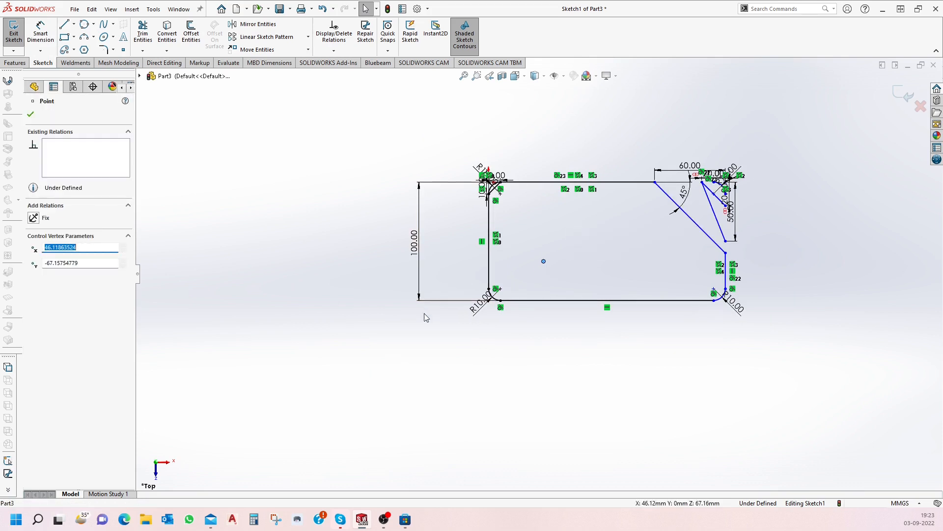
scroll(432, 315, "up", 6)
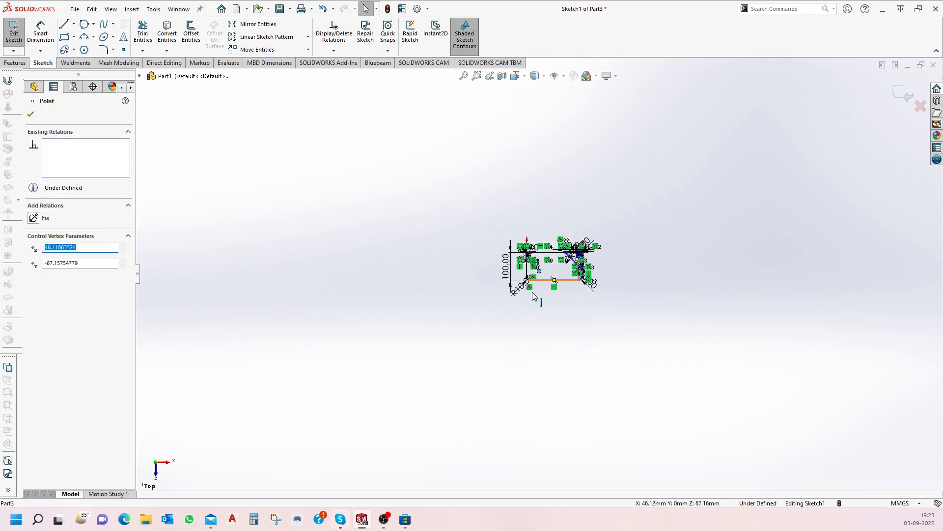
Select the whole rectangle sketch with its chamfers, fillets, dimensions and point, and delete it.
key("f")
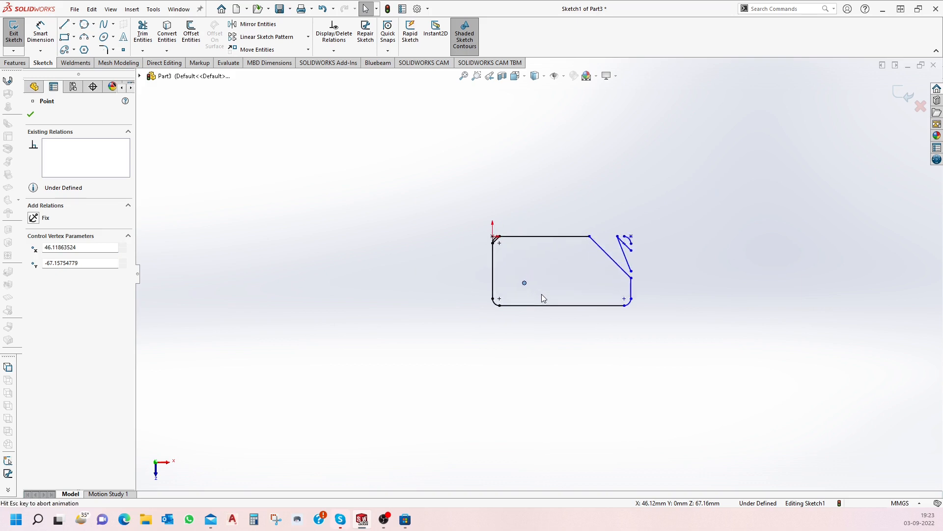
mouse_move(317, 143)
left_mouse_down()
mouse_move(446, 215)
mouse_move(836, 383)
mouse_move(824, 376)
left_mouse_up()
key("Delete")
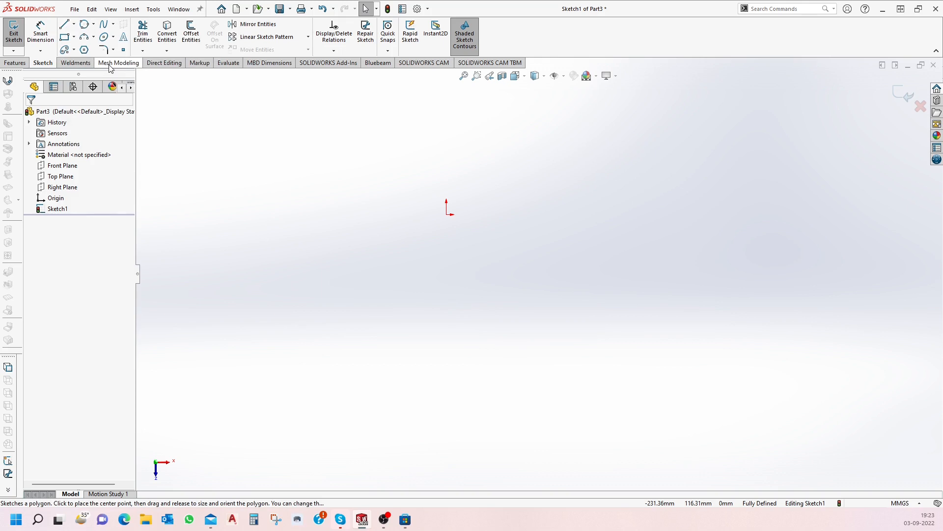
left_click(143, 51)
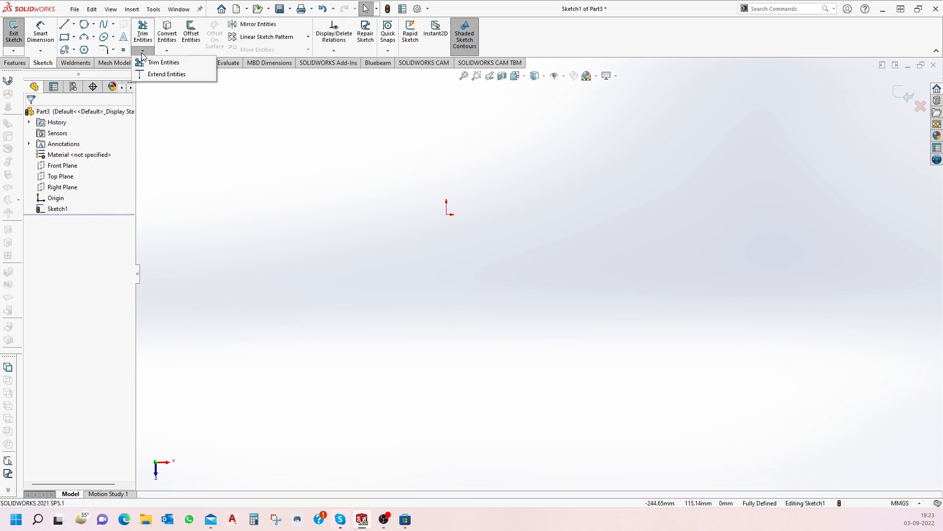
left_click(162, 51)
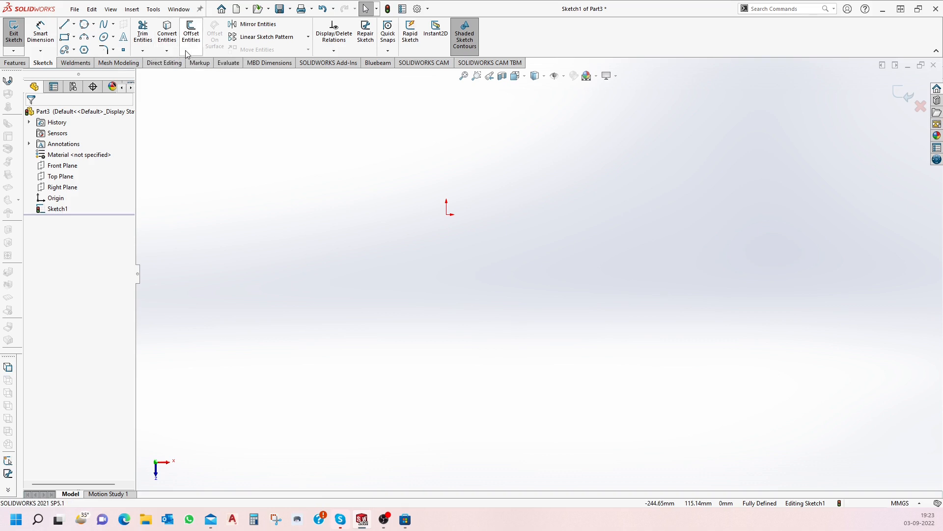